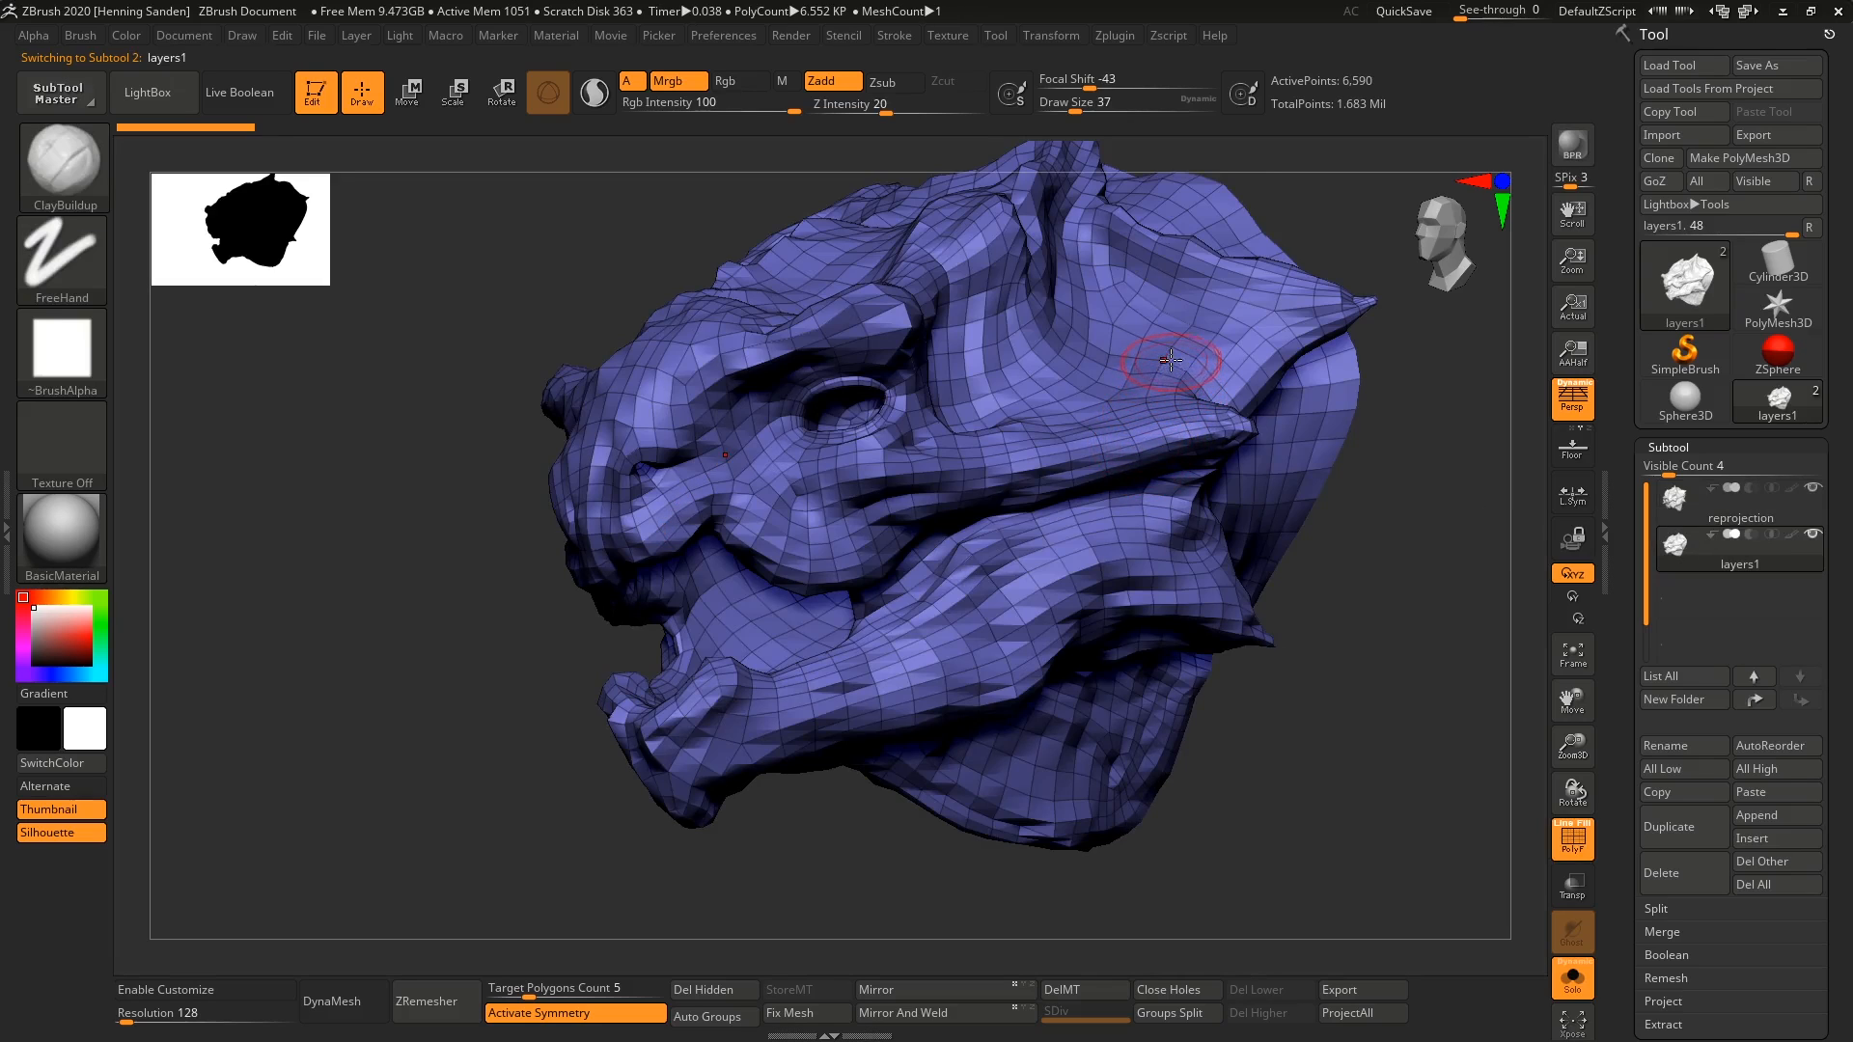
Step: Look closely at the layers1 head's topology around the eye, and turn off its polygon wireframe display
{"action": "right_click_drag", "start_coordinate": [907, 429], "coordinate": [1168, 523], "text": "alt"}
{"action": "right_click_drag", "start_coordinate": [1200, 438], "coordinate": [1227, 470]}
{"action": "right_click_drag", "start_coordinate": [805, 634], "coordinate": [1011, 786]}
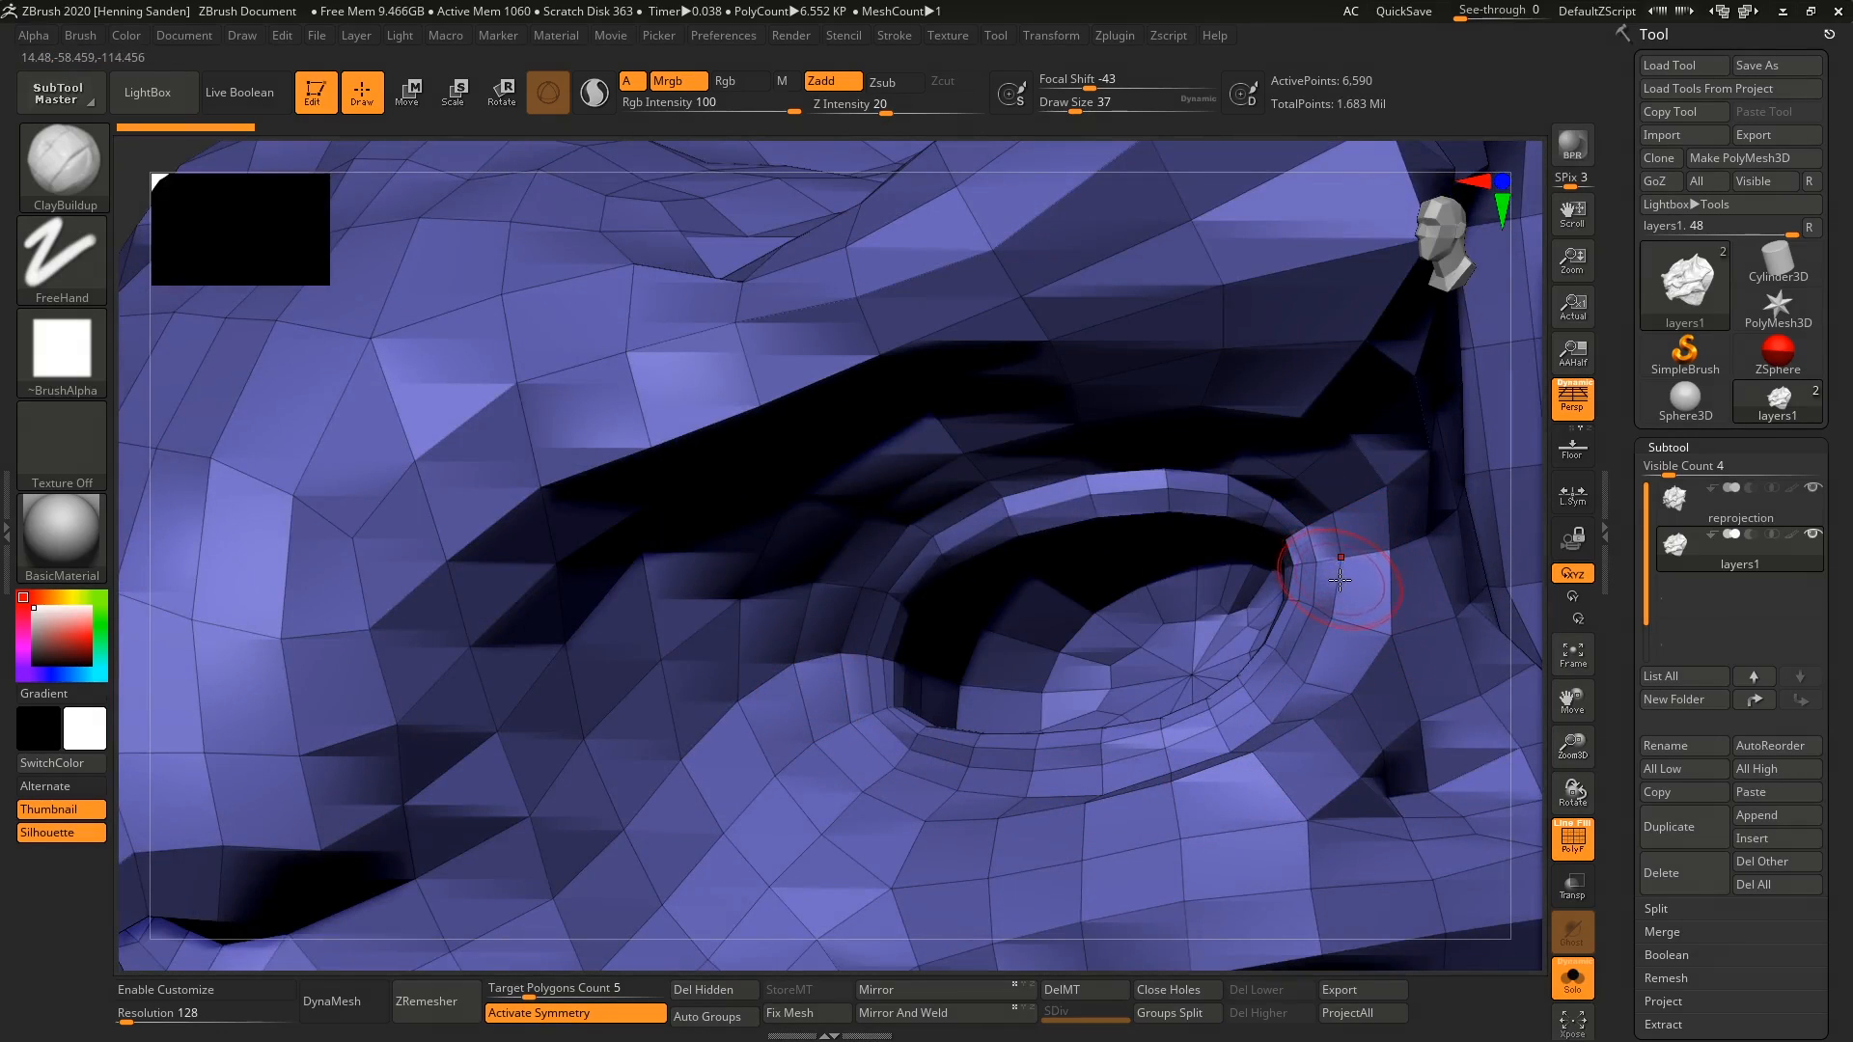
{"action": "mouse_move", "coordinate": [1189, 674]}
{"action": "right_mouse_down", "text": "ctrl"}
{"action": "mouse_move", "coordinate": [815, 399]}
{"action": "mouse_move", "coordinate": [1091, 414]}
{"action": "mouse_move", "coordinate": [1121, 379]}
{"action": "mouse_move", "coordinate": [1110, 415]}
{"action": "mouse_move", "coordinate": [1153, 482]}
{"action": "right_mouse_up", "text": "ctrl"}
{"action": "key", "text": "shift"}
{"action": "key", "text": "shift+f"}
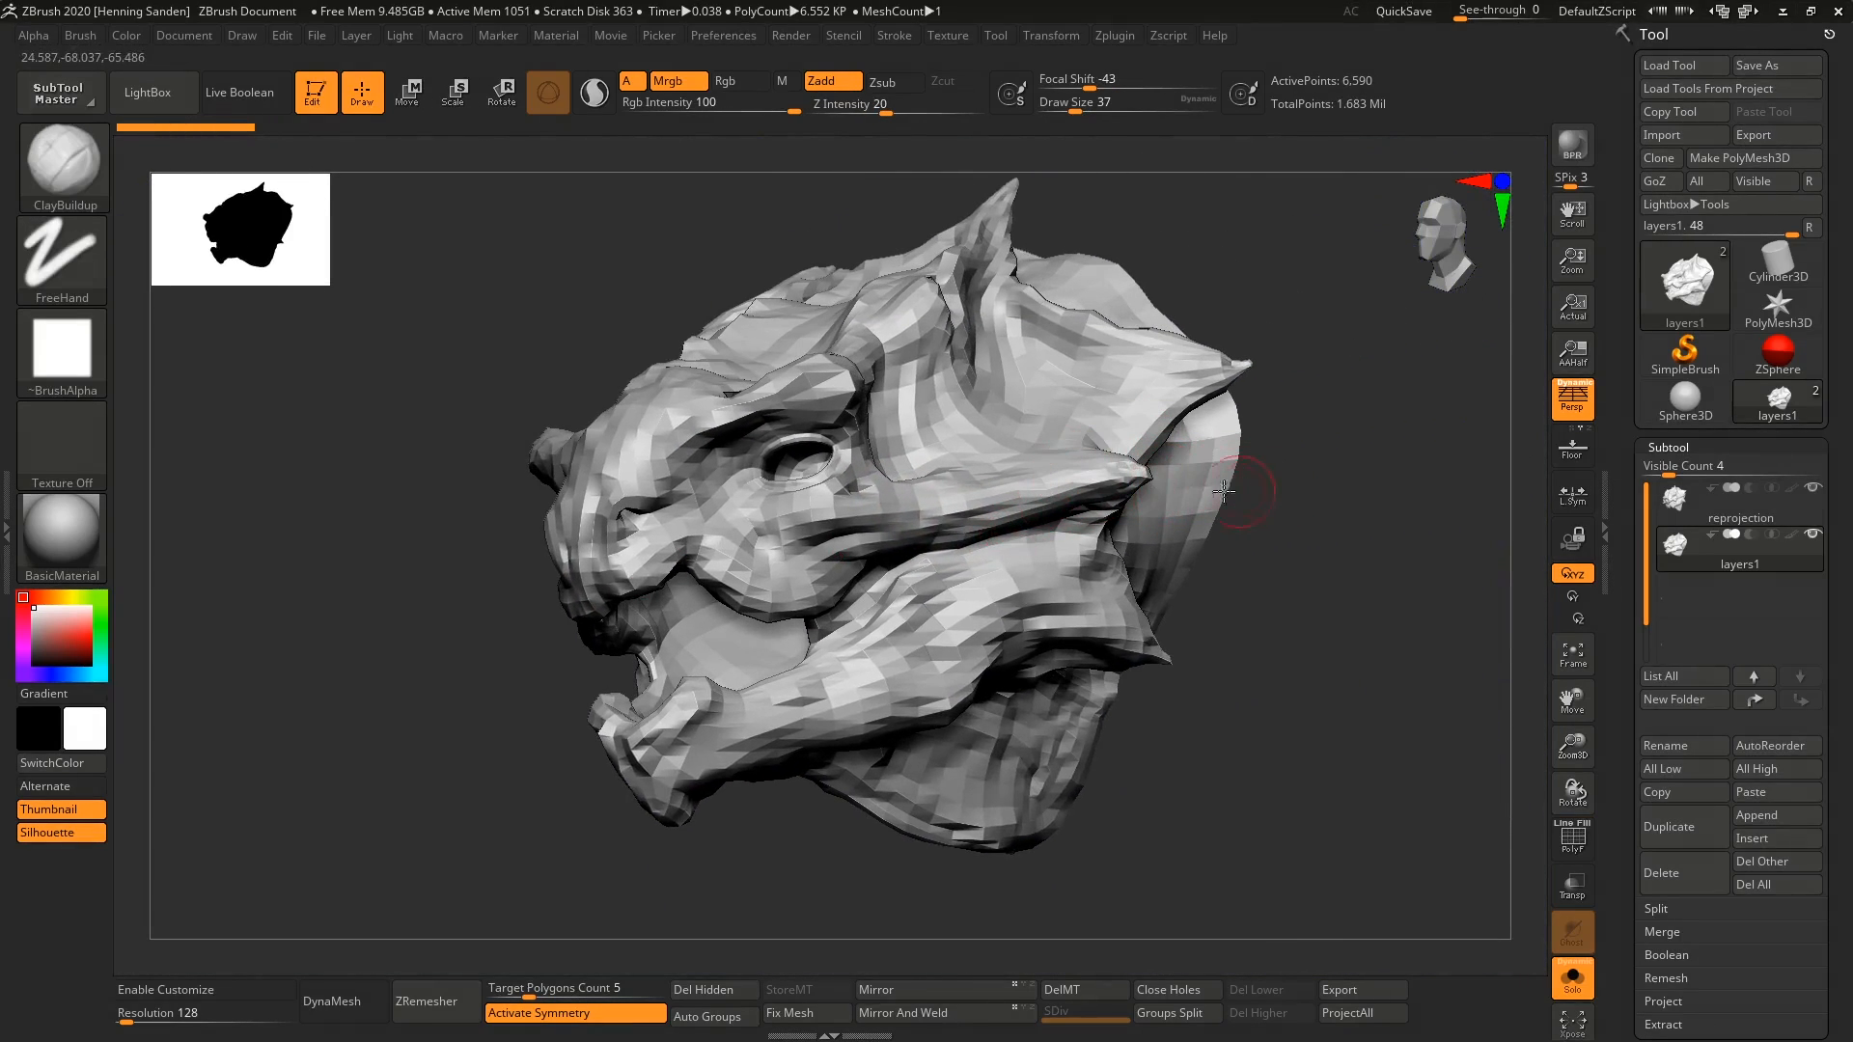
Step: Compare the reprojection subtool's surface detail with that of layers1, ending on layers1
{"action": "left_click", "coordinate": [1684, 505]}
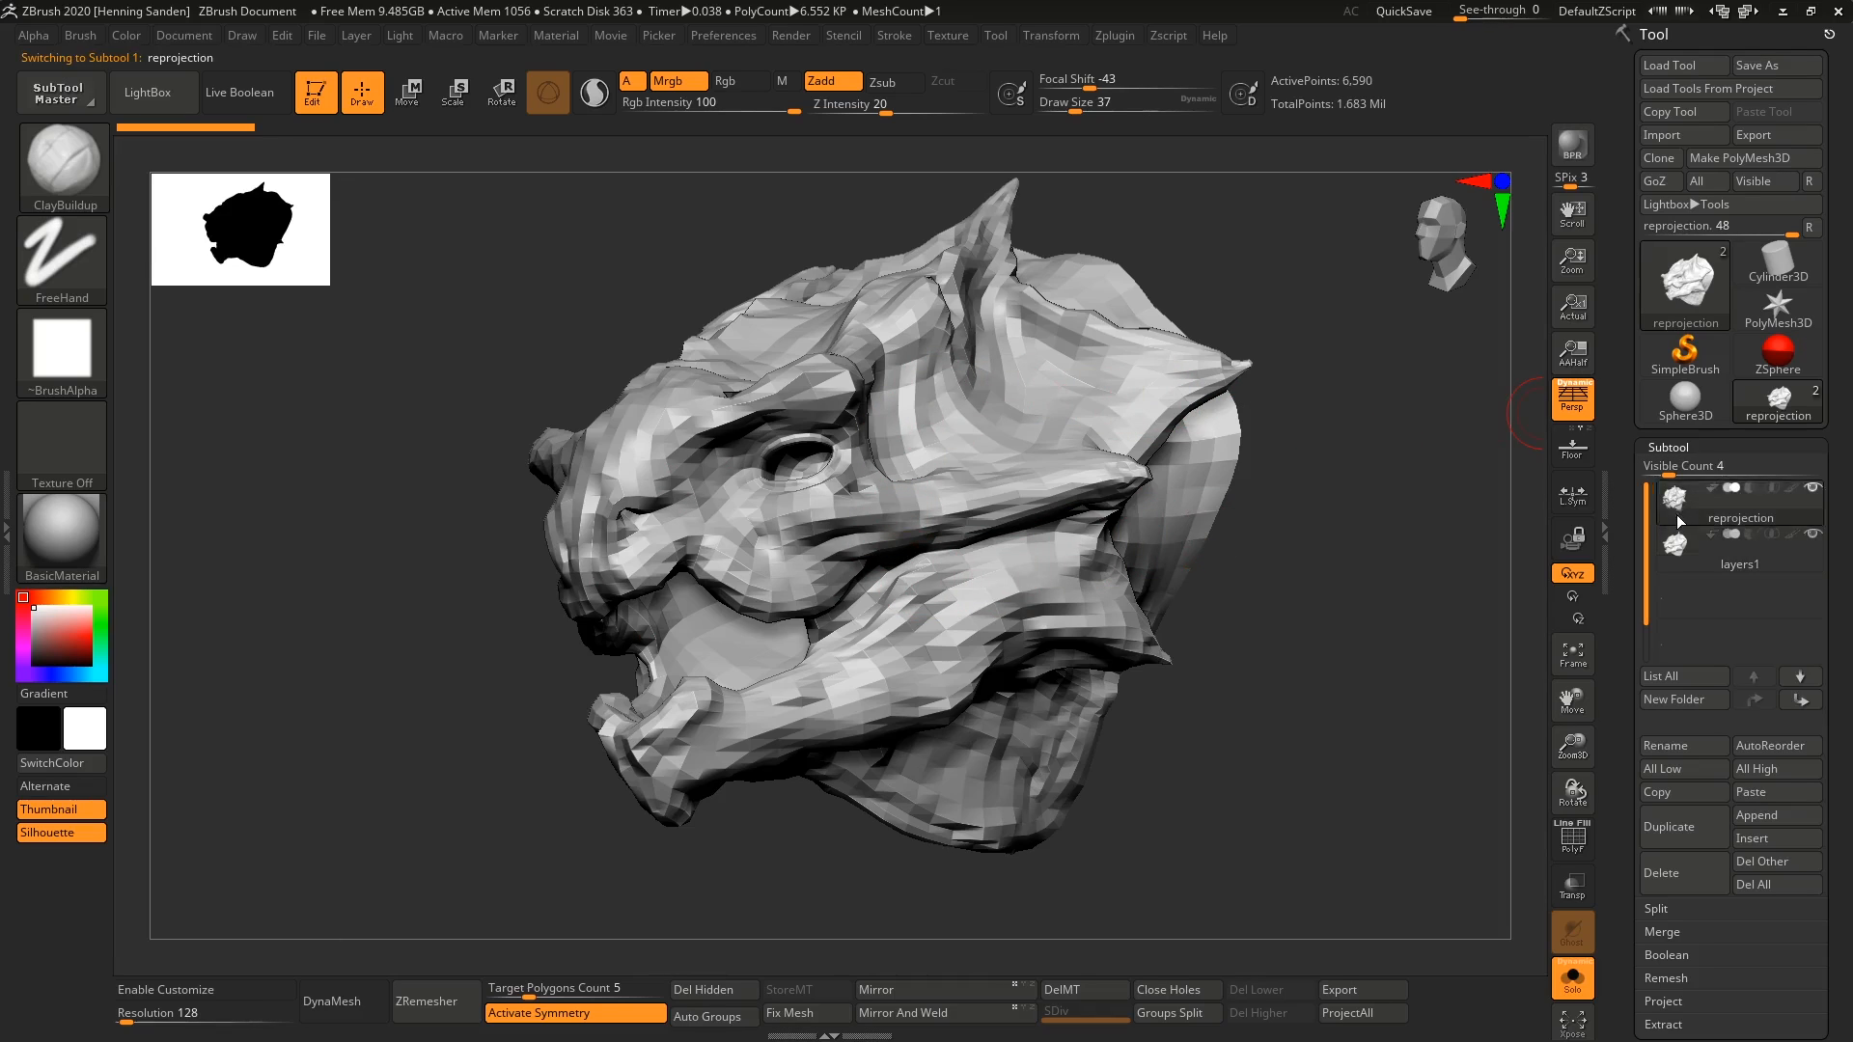
{"action": "mouse_move", "coordinate": [1679, 544]}
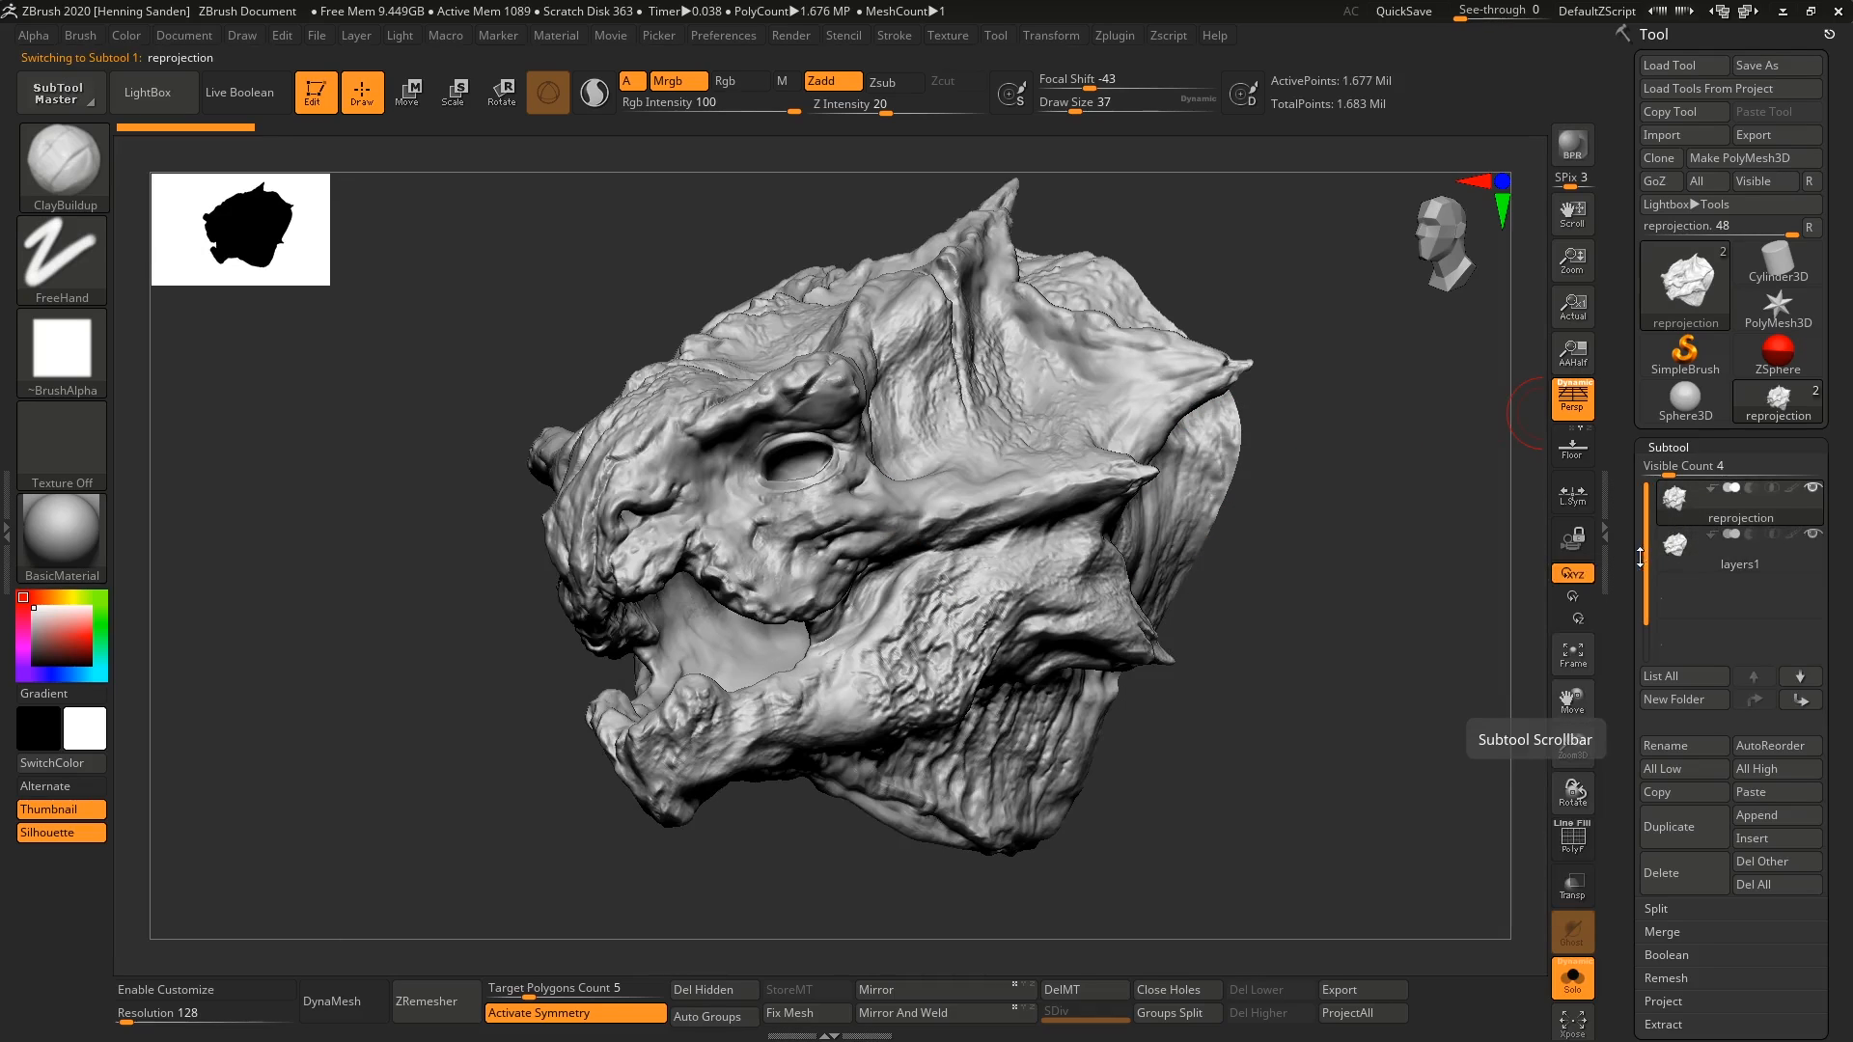
{"action": "left_click", "coordinate": [1684, 547]}
Step: Rename the layers1 subtool as lowres
{"action": "scroll", "coordinate": [1638, 558], "scroll_direction": "down", "scroll_amount": 3}
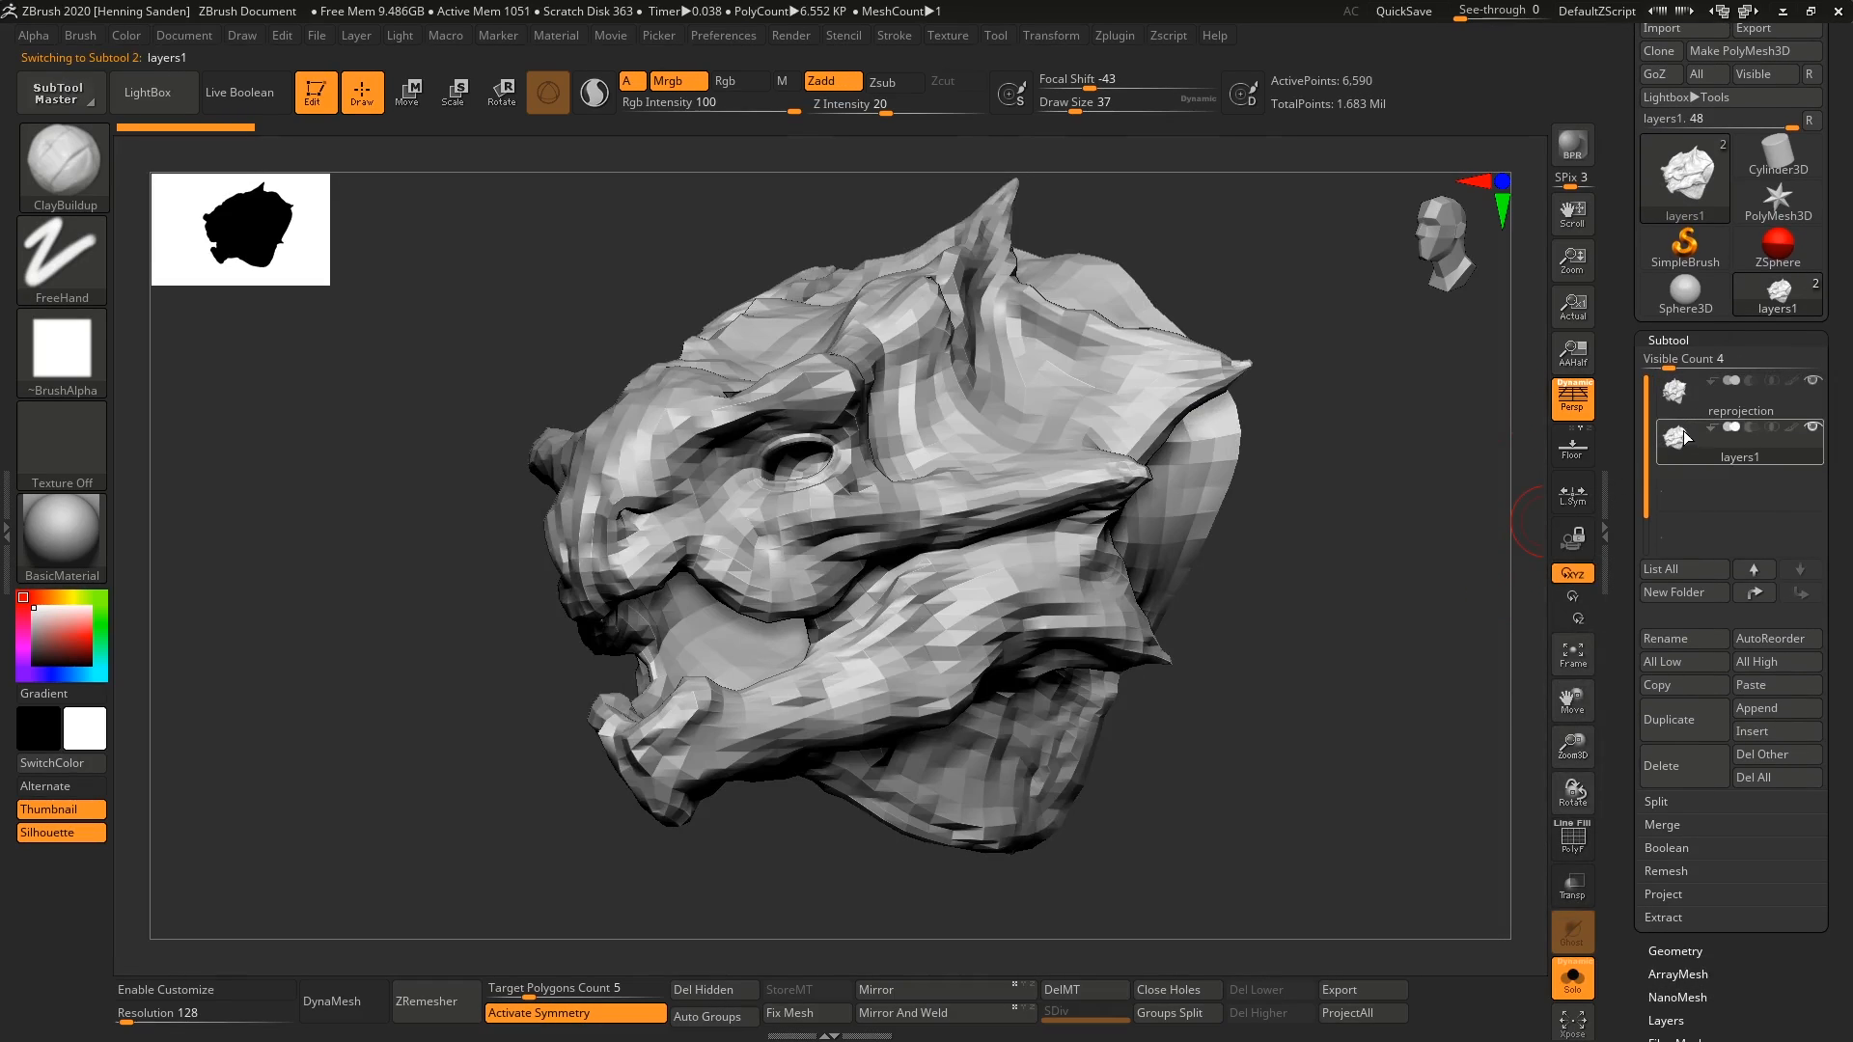
{"action": "left_click", "coordinate": [1677, 638]}
{"action": "type", "text": "low"}
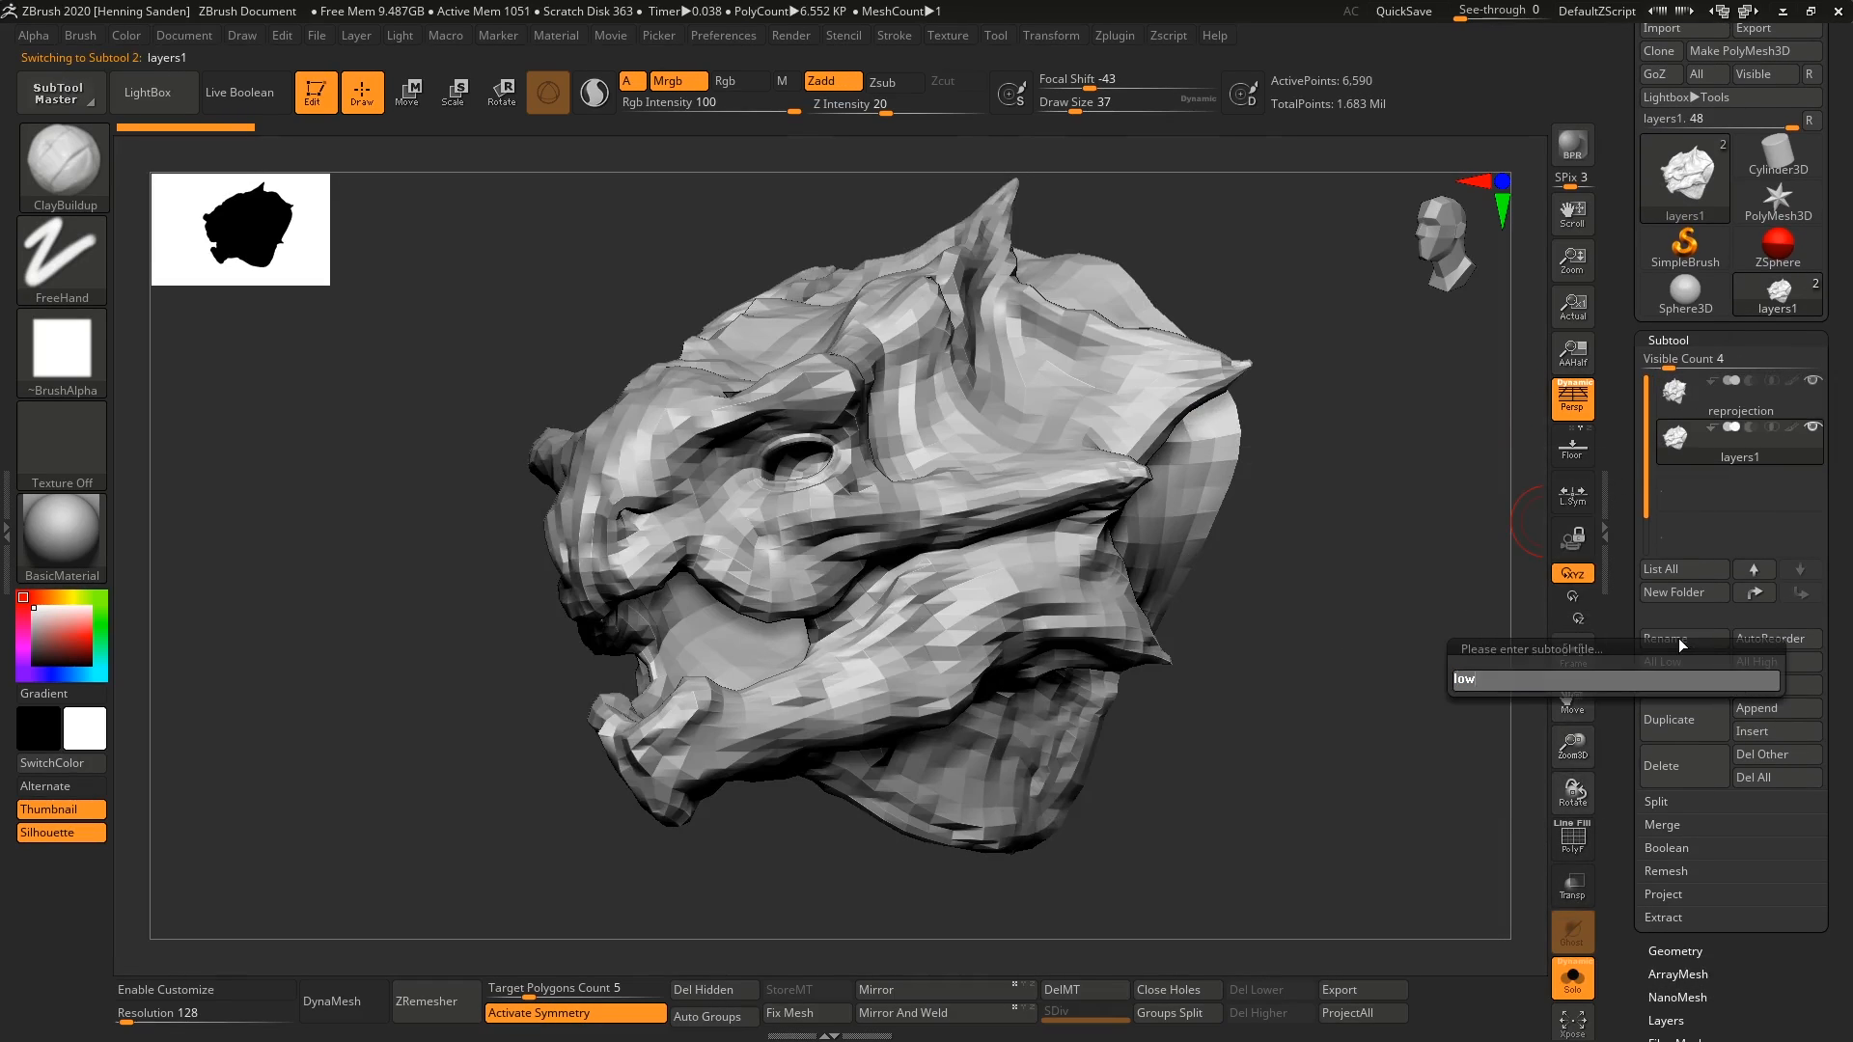
{"action": "type", "text": "res"}
{"action": "key", "text": "Return"}
Step: Rename the reprojection subtool as highres
{"action": "key", "text": "Up"}
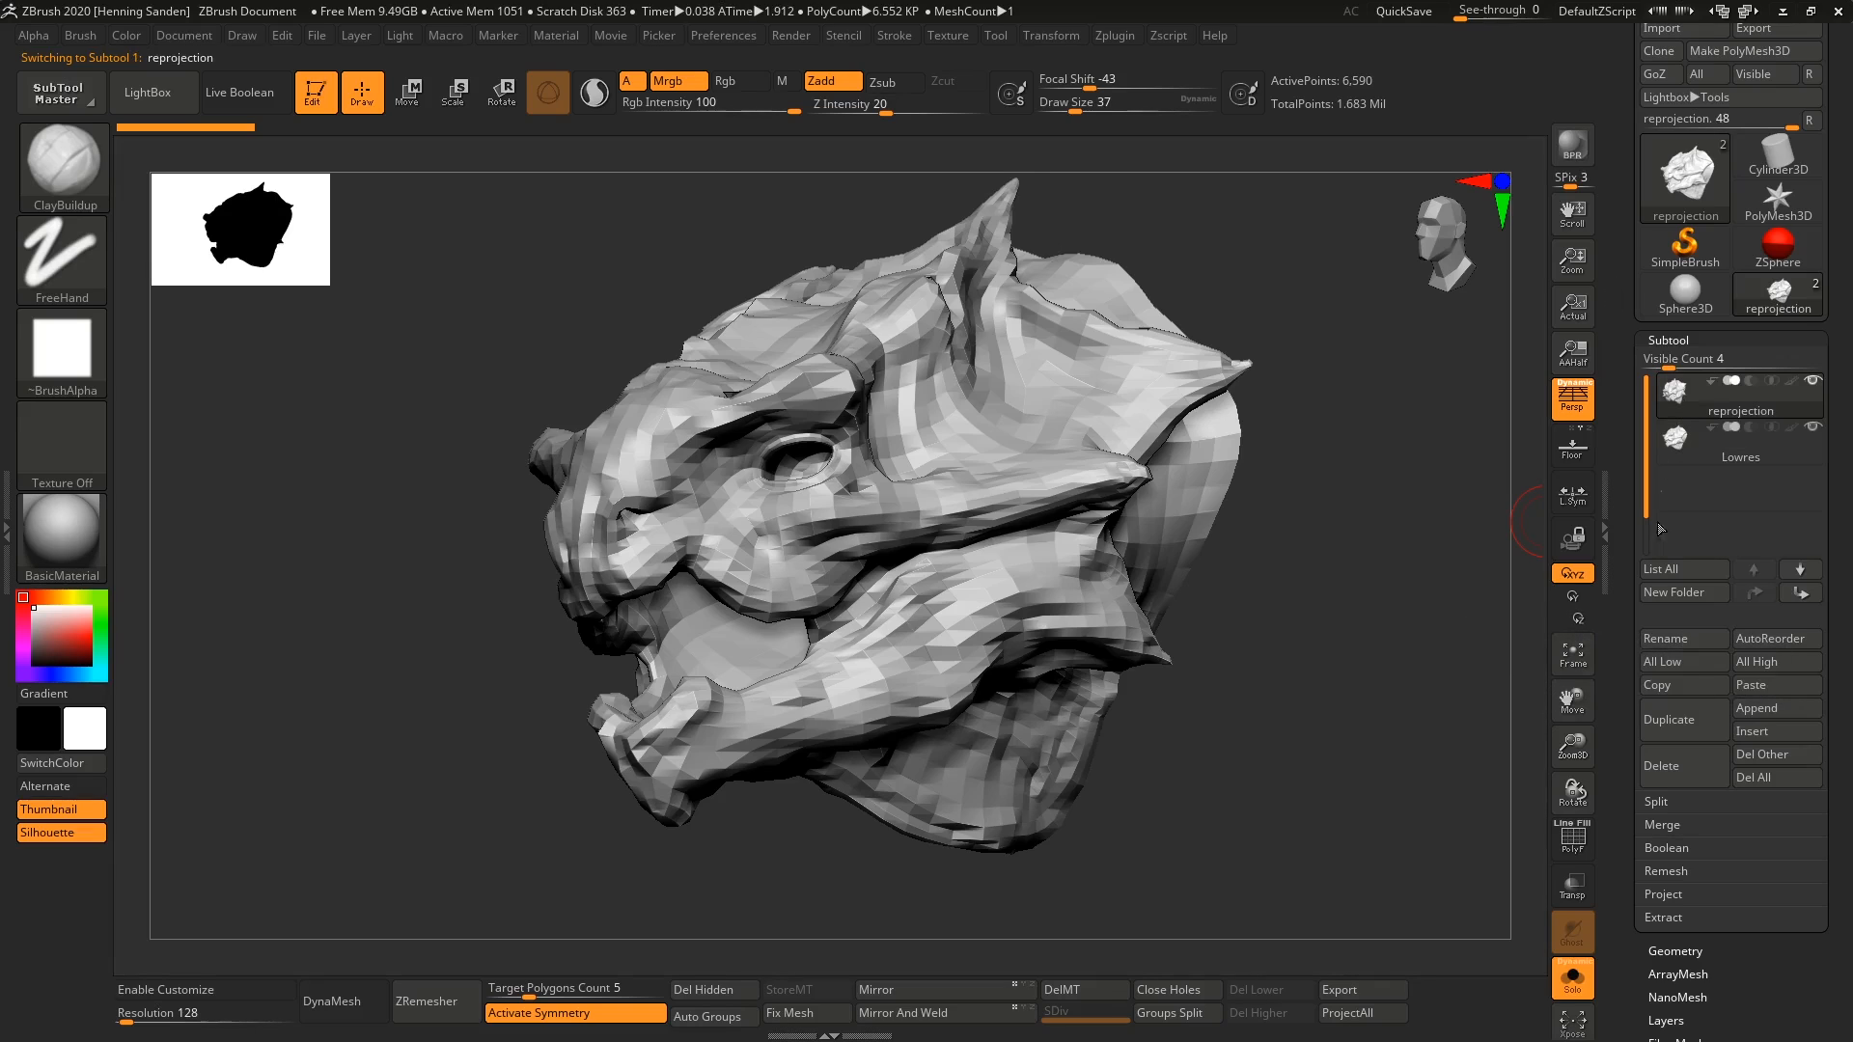
{"action": "left_click", "coordinate": [1653, 637]}
{"action": "type", "text": "highres"}
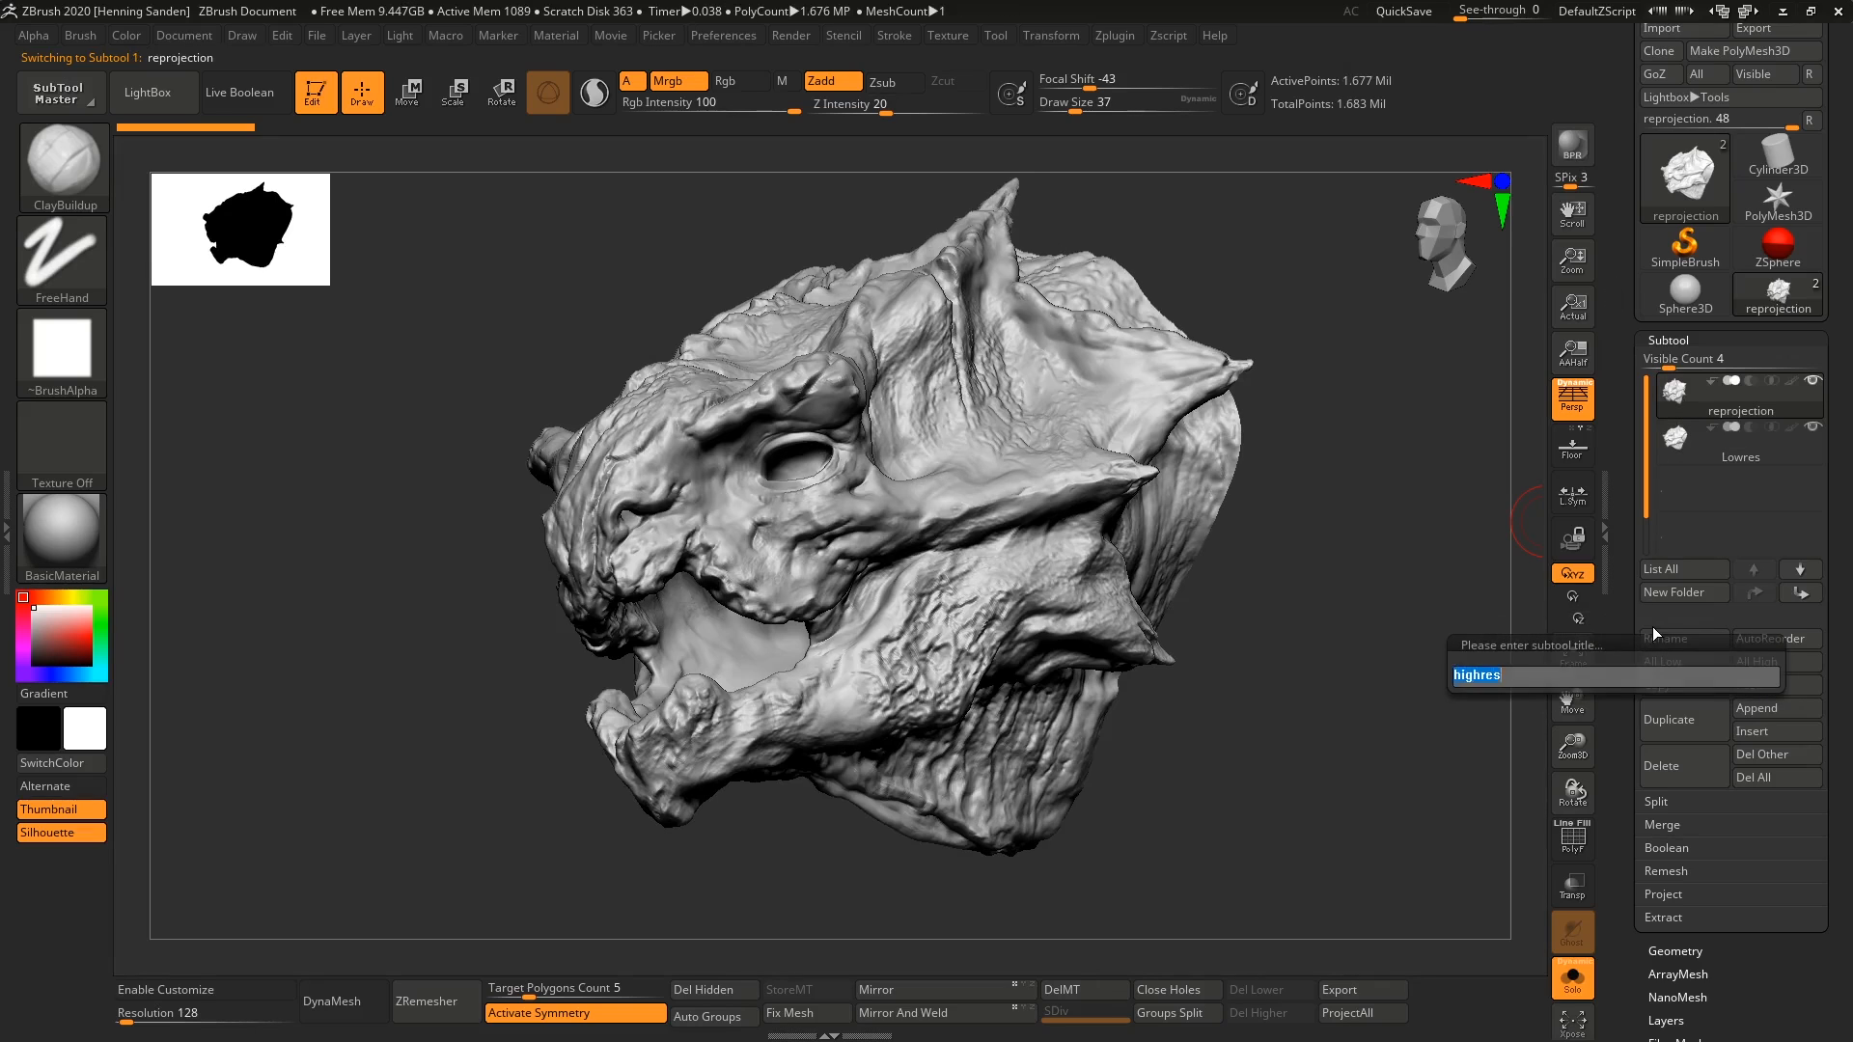
{"action": "key", "text": "Return"}
Step: Subdivide the Lowres subtool twice to reach subdivision level 3
{"action": "left_click", "coordinate": [1676, 453]}
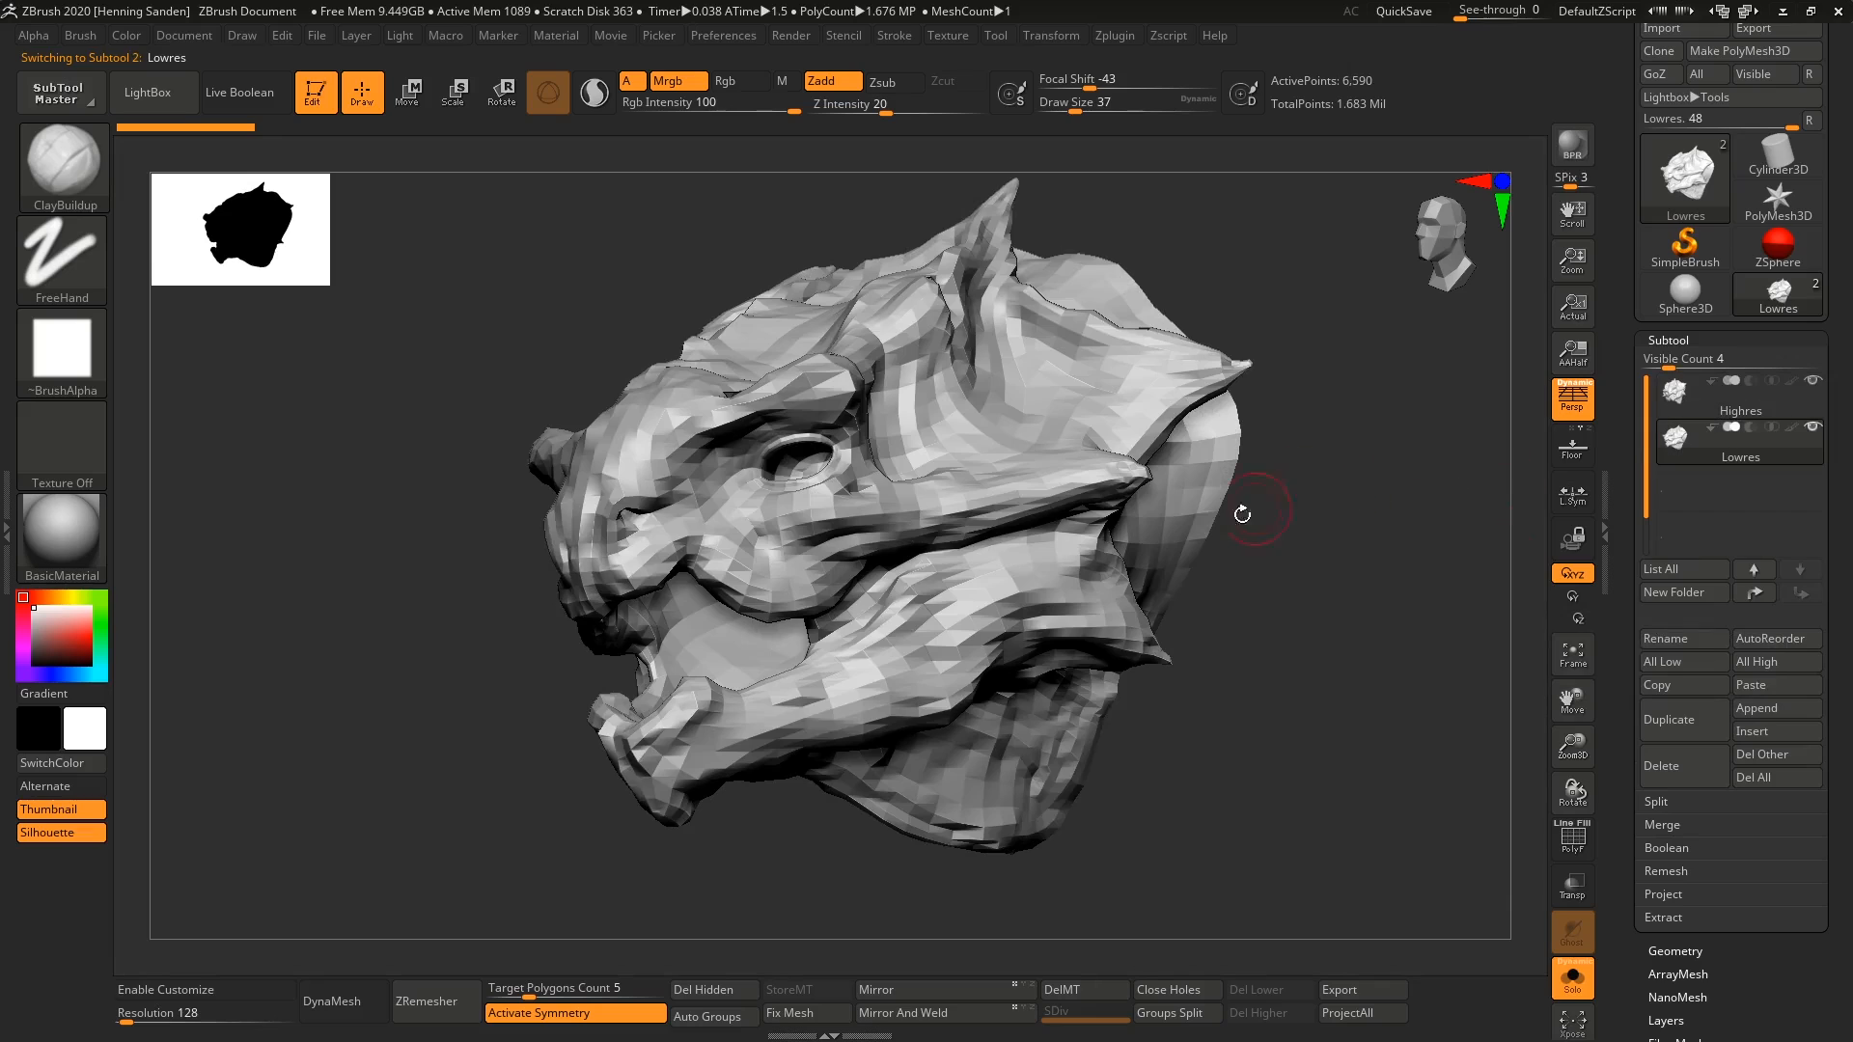
{"action": "left_click", "coordinate": [1580, 983]}
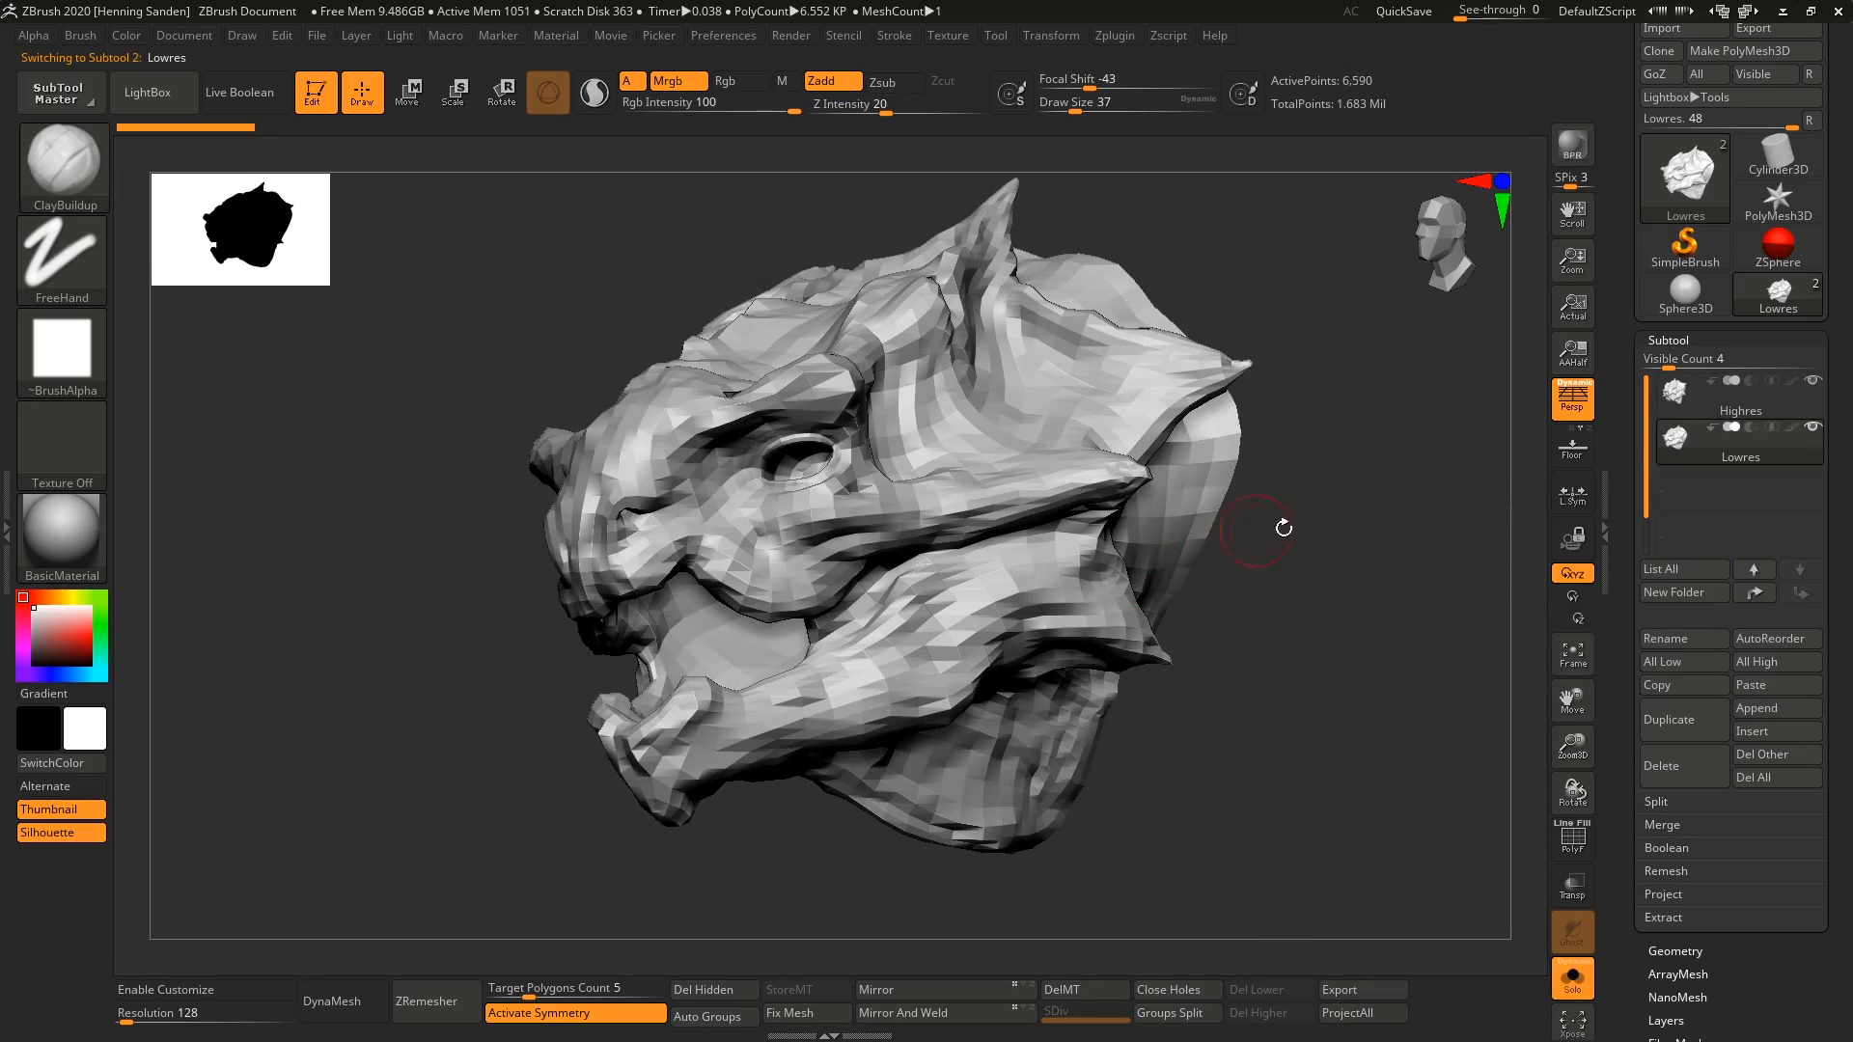
{"action": "key", "text": "ctrl+d"}
{"action": "key", "text": "ctrl+d"}
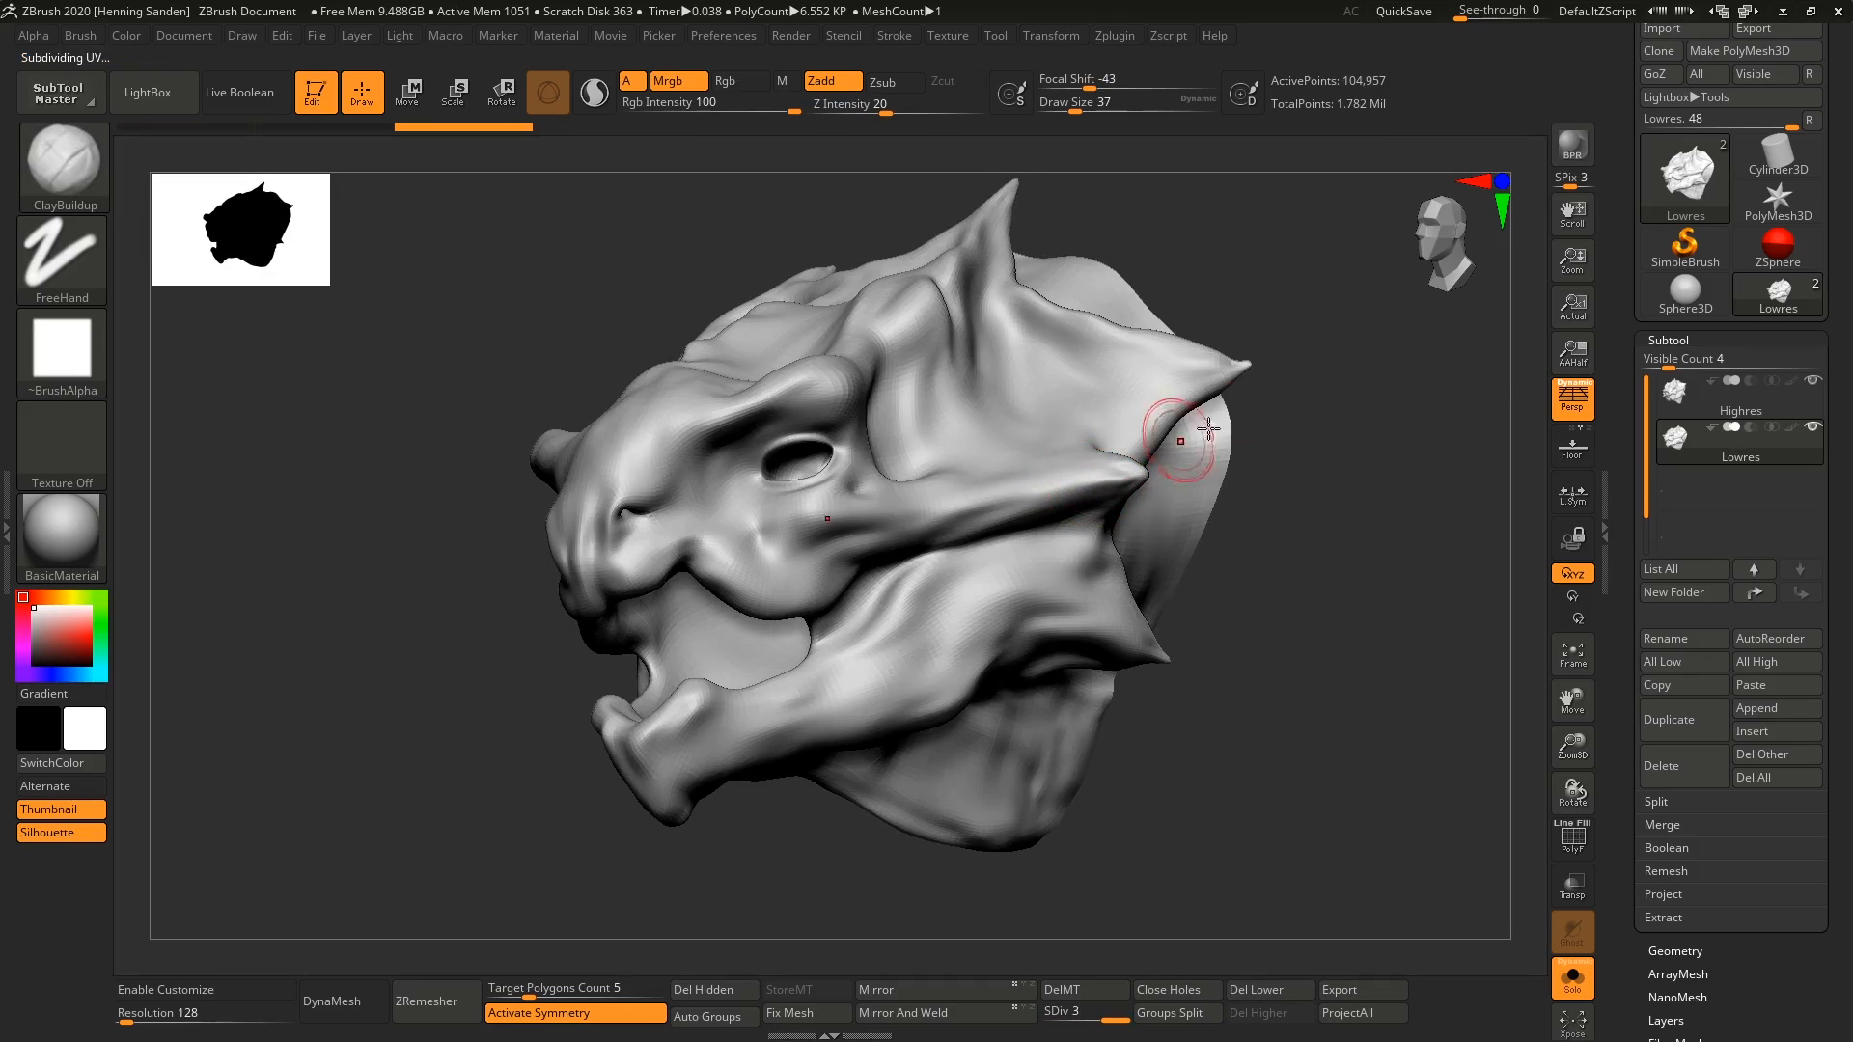
Step: Check the Highres subtool, and subdivide Lowres two more times to reach subdivision level 5
{"action": "left_click", "coordinate": [1675, 391]}
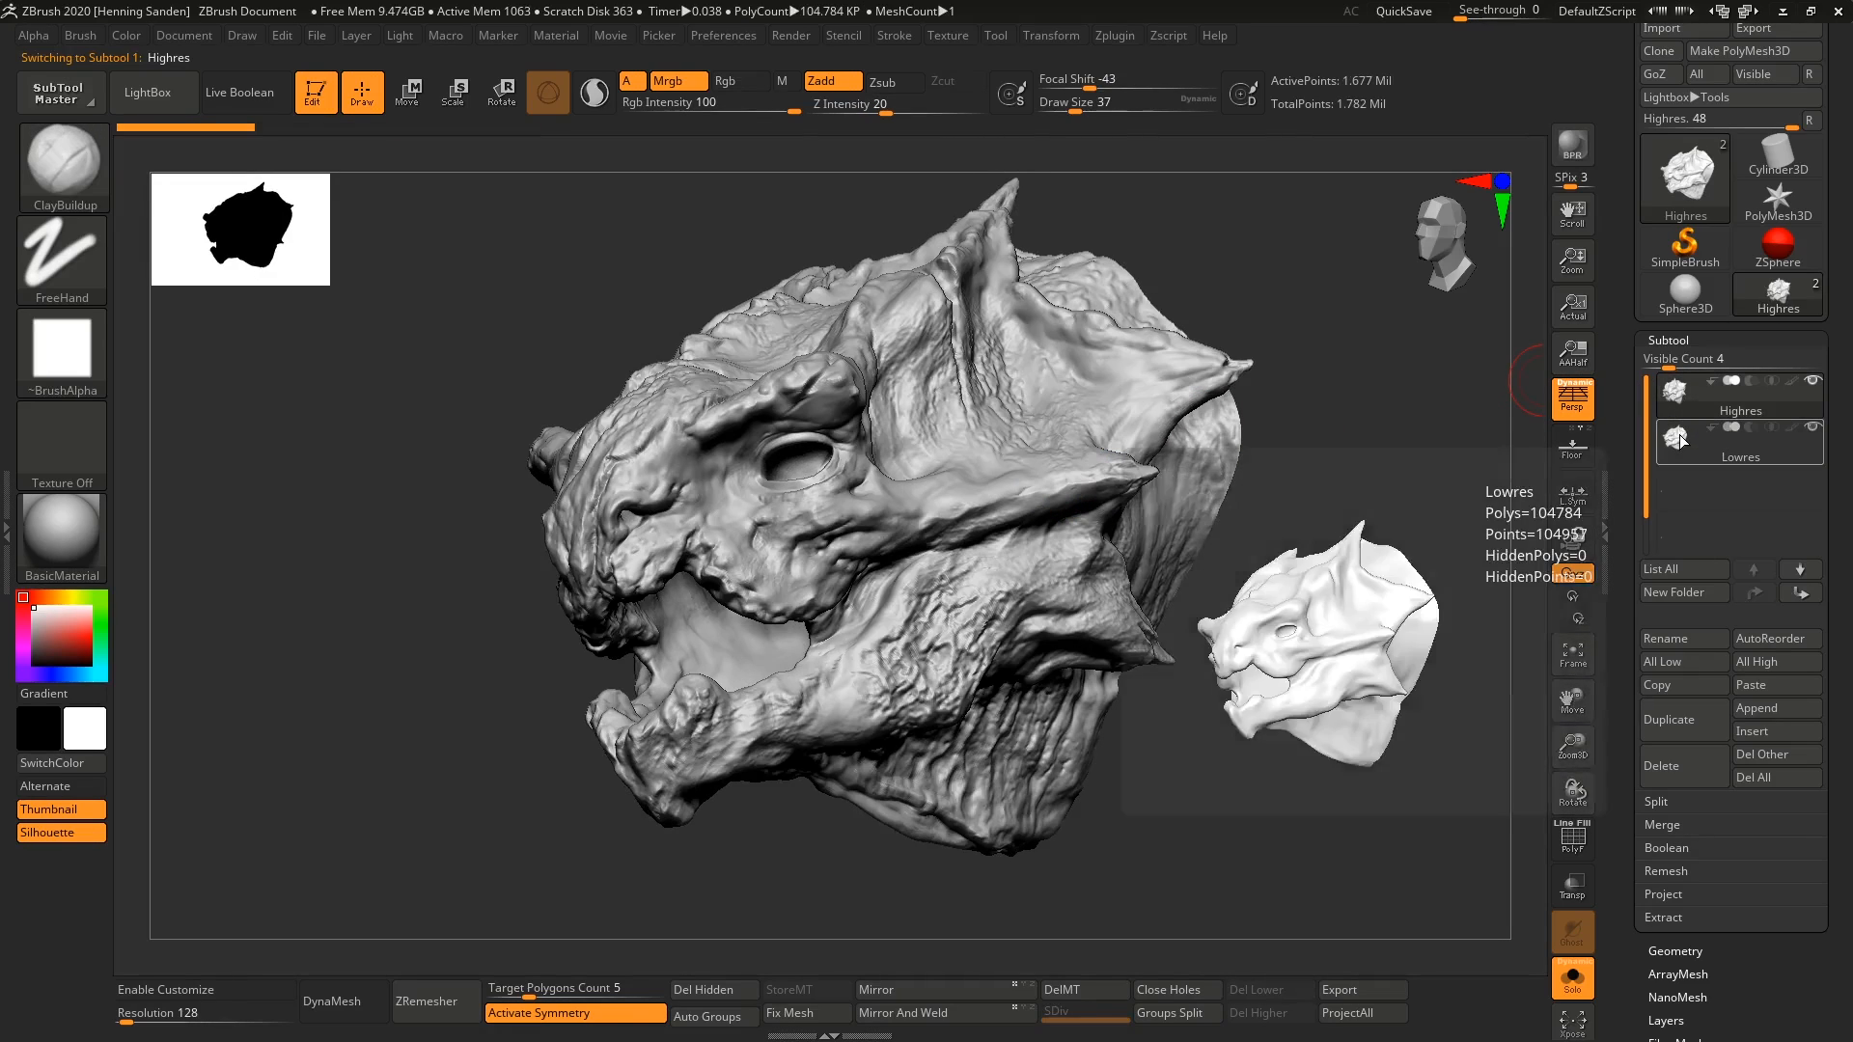
{"action": "left_click", "coordinate": [1674, 438]}
{"action": "key", "text": "ctrl+d"}
{"action": "key", "text": "ctrl+d"}
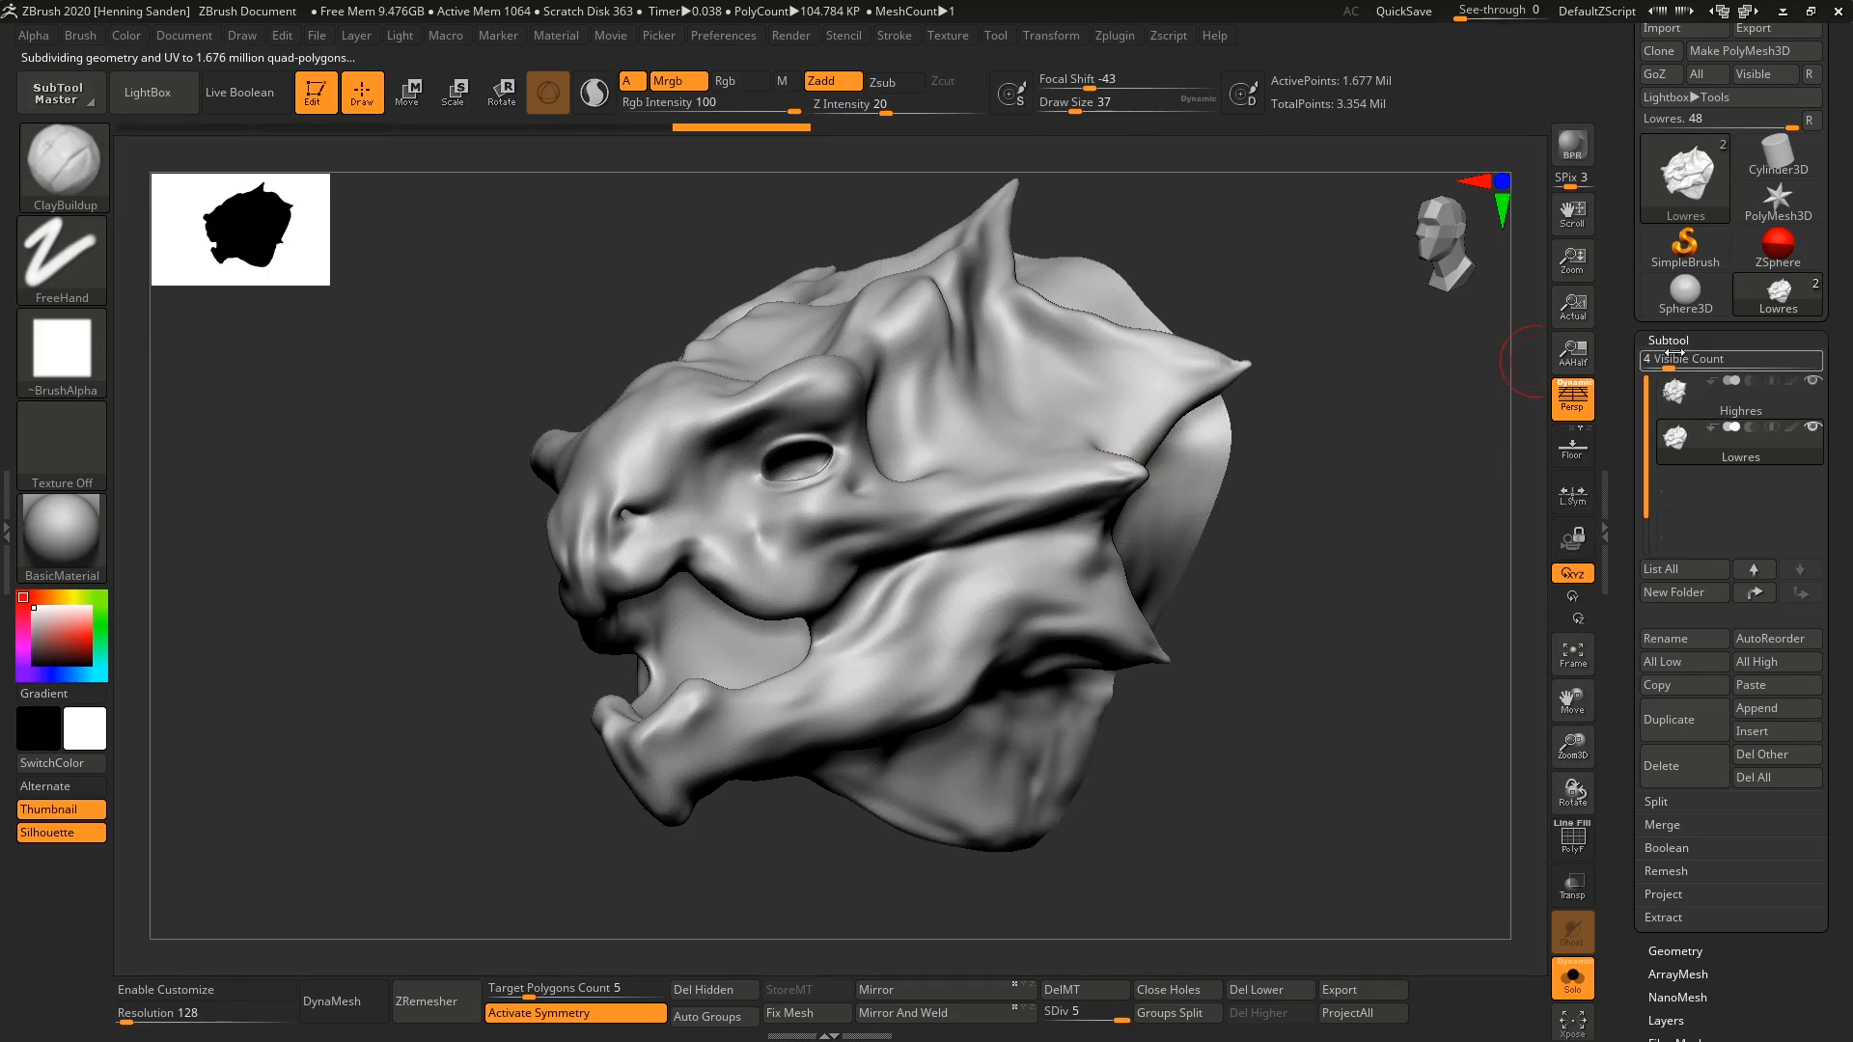
Step: Compare the polygon counts and surface detail of the Highres and Lowres subtools
{"action": "left_click", "coordinate": [1685, 404]}
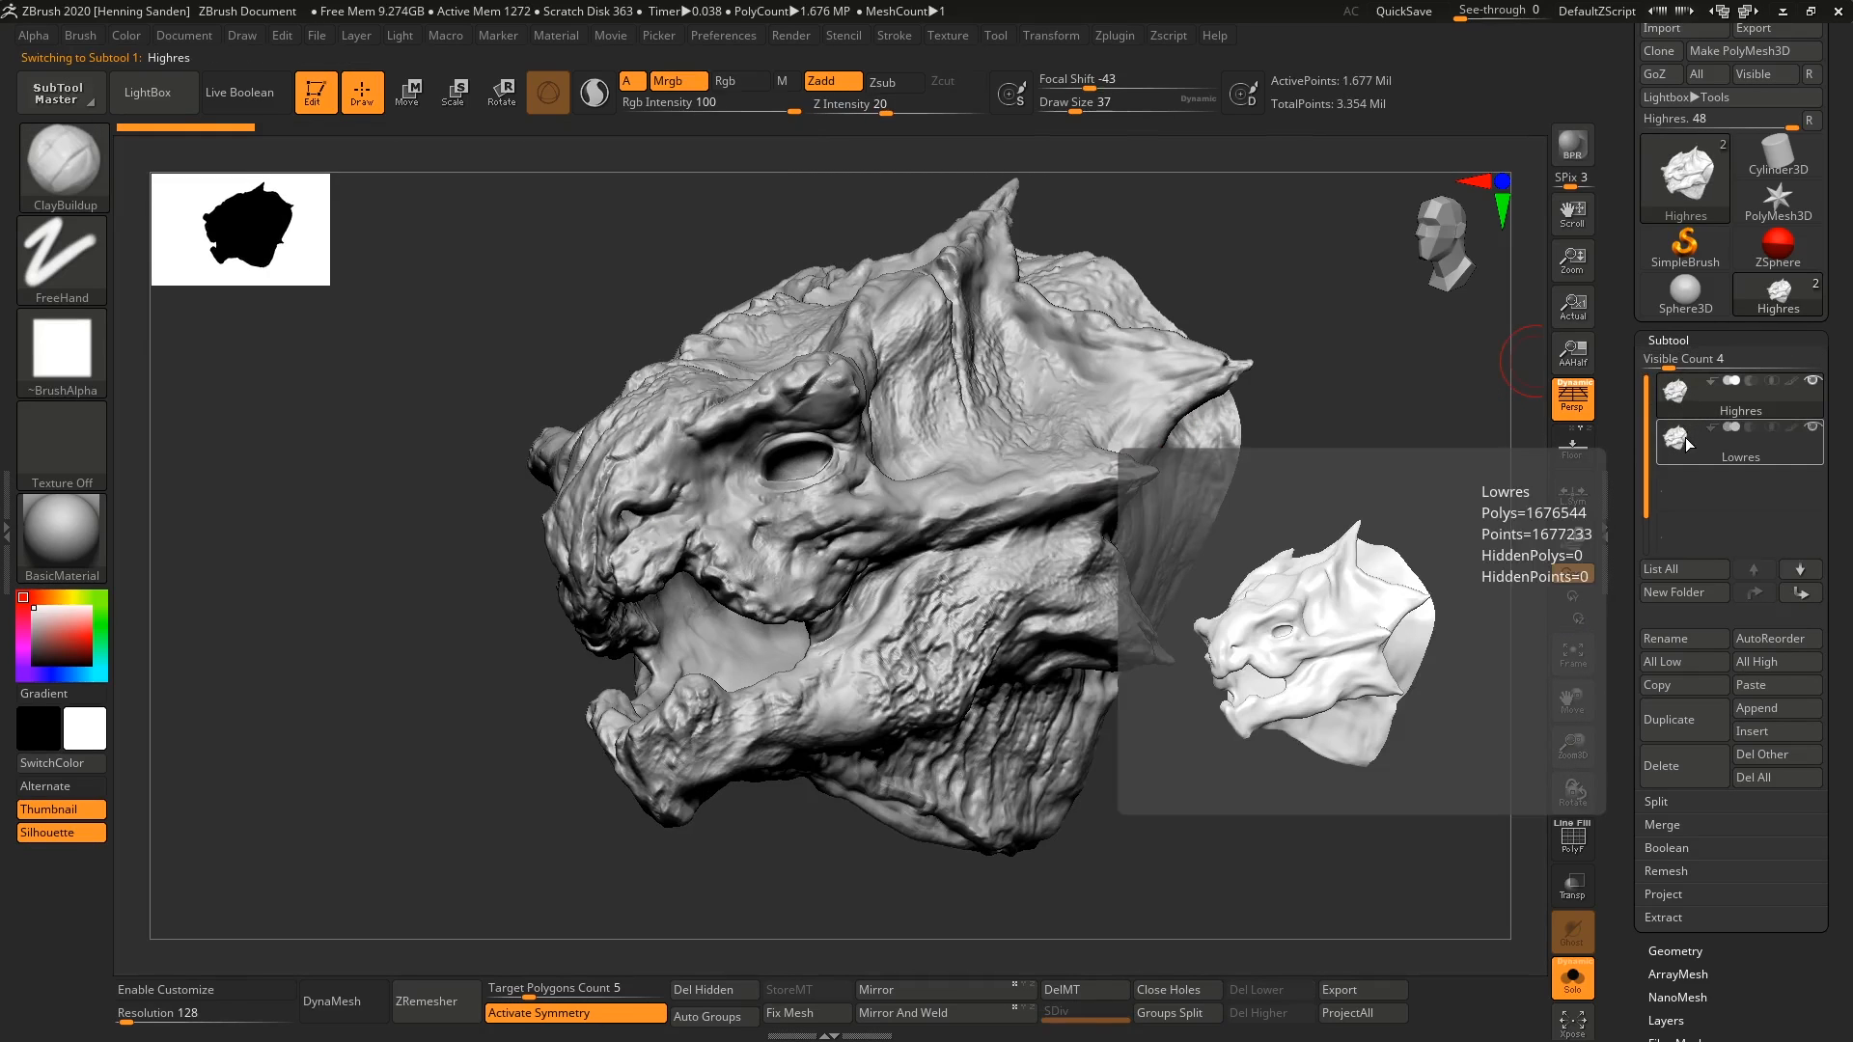
{"action": "left_click", "coordinate": [1683, 443]}
{"action": "left_click", "coordinate": [1679, 404]}
{"action": "left_click", "coordinate": [1682, 443]}
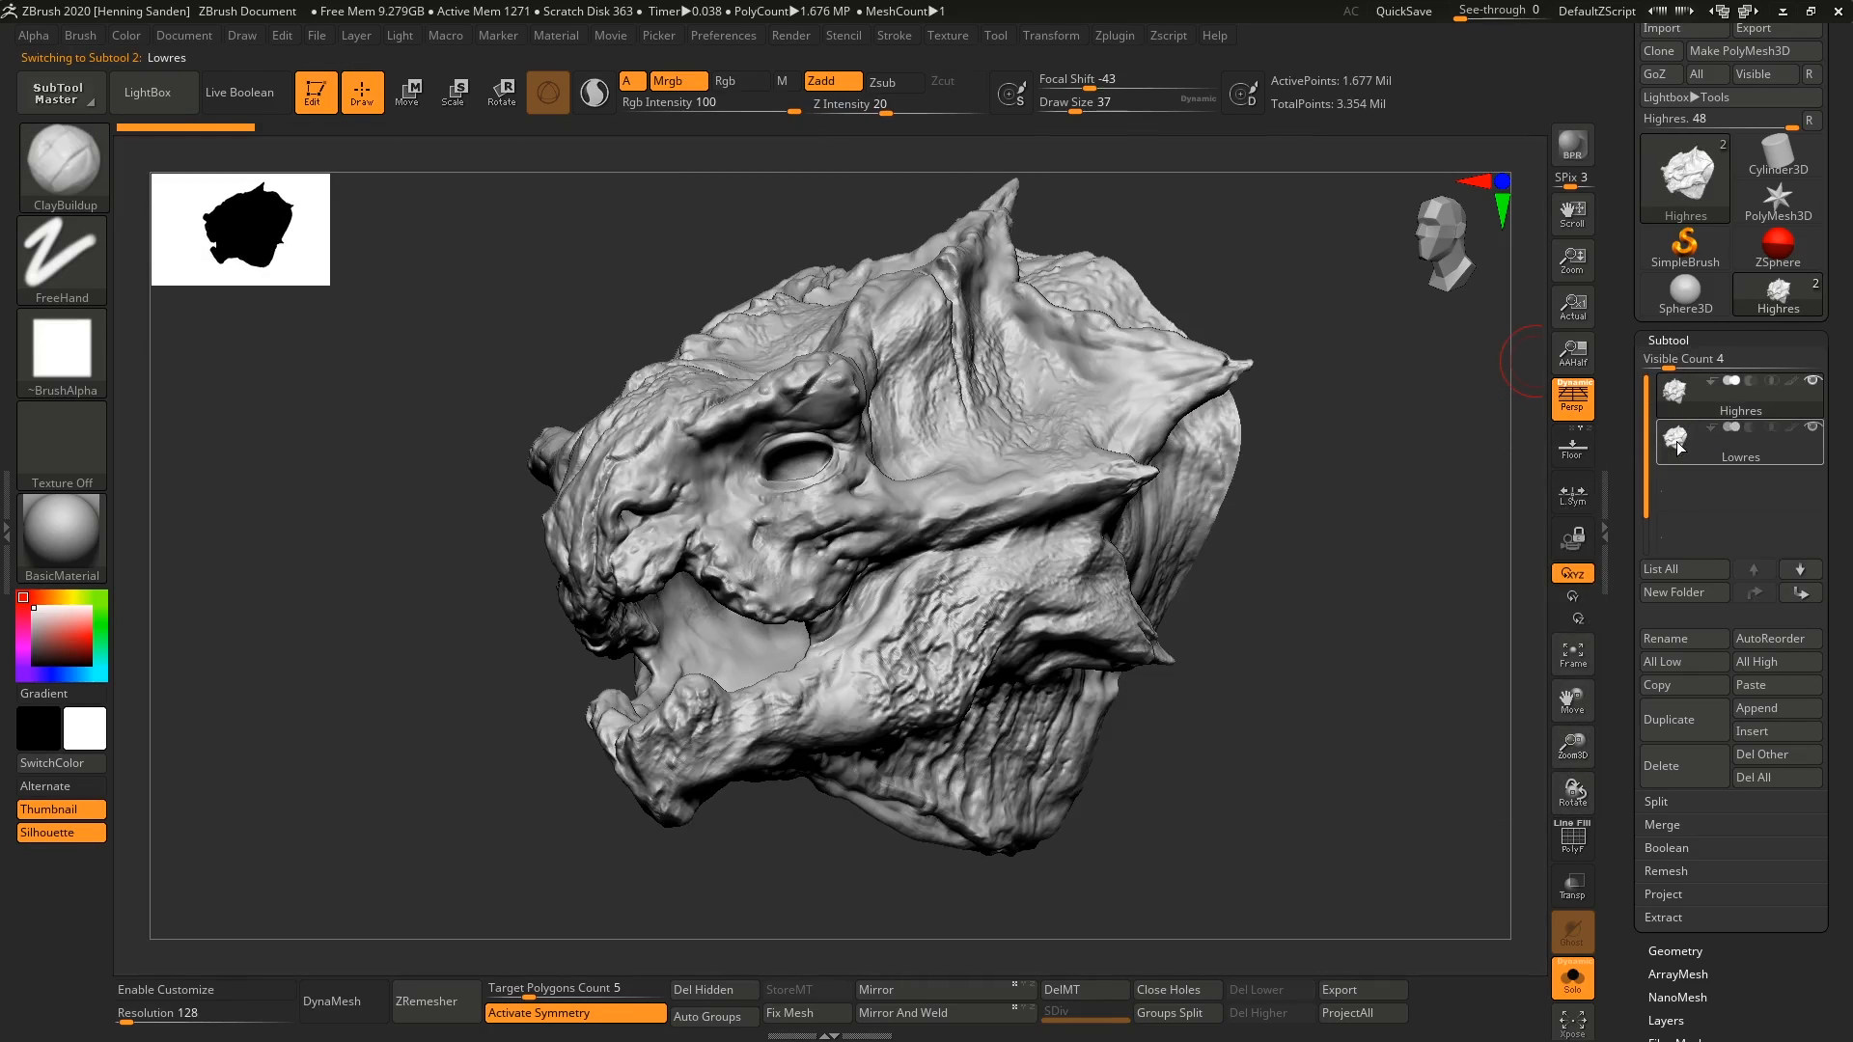
{"action": "mouse_move", "coordinate": [1678, 405]}
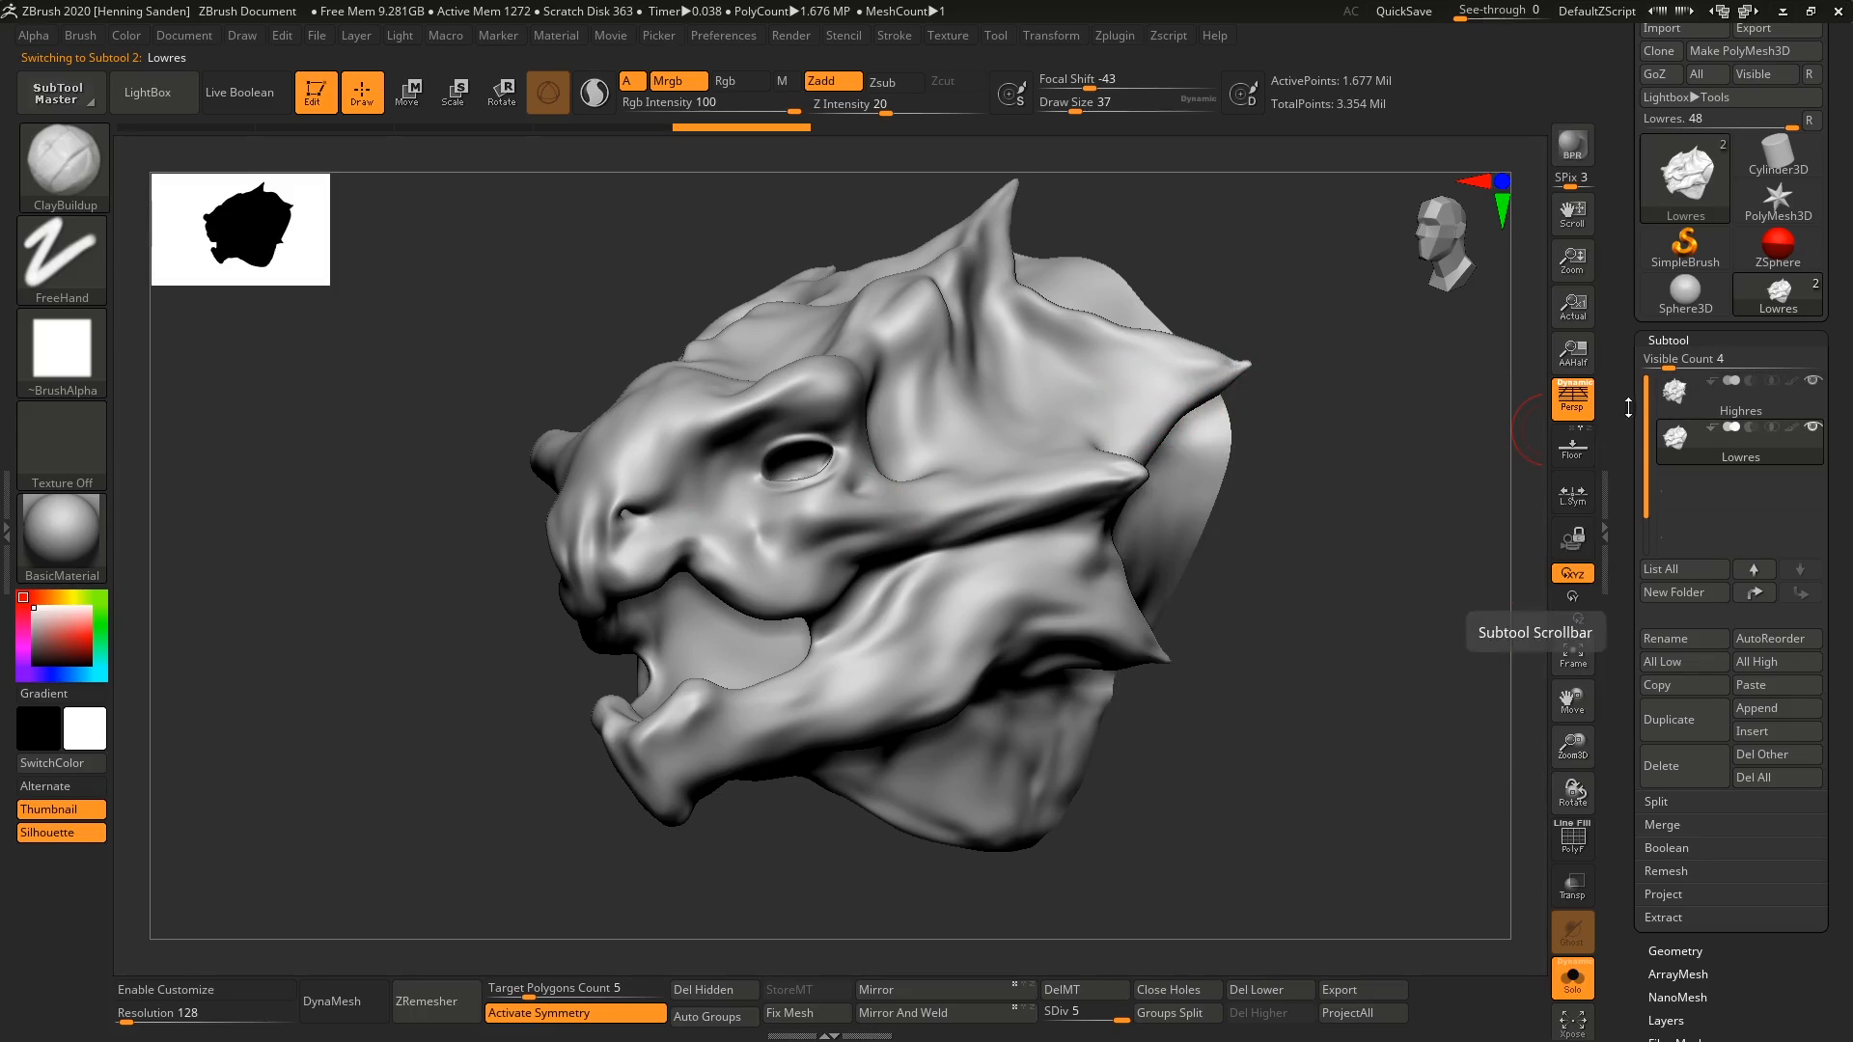
Step: Add a new sculpting layer to the subdivided Lowres subtool
{"action": "left_click_drag", "start_coordinate": [1199, 517], "coordinate": [1287, 476]}
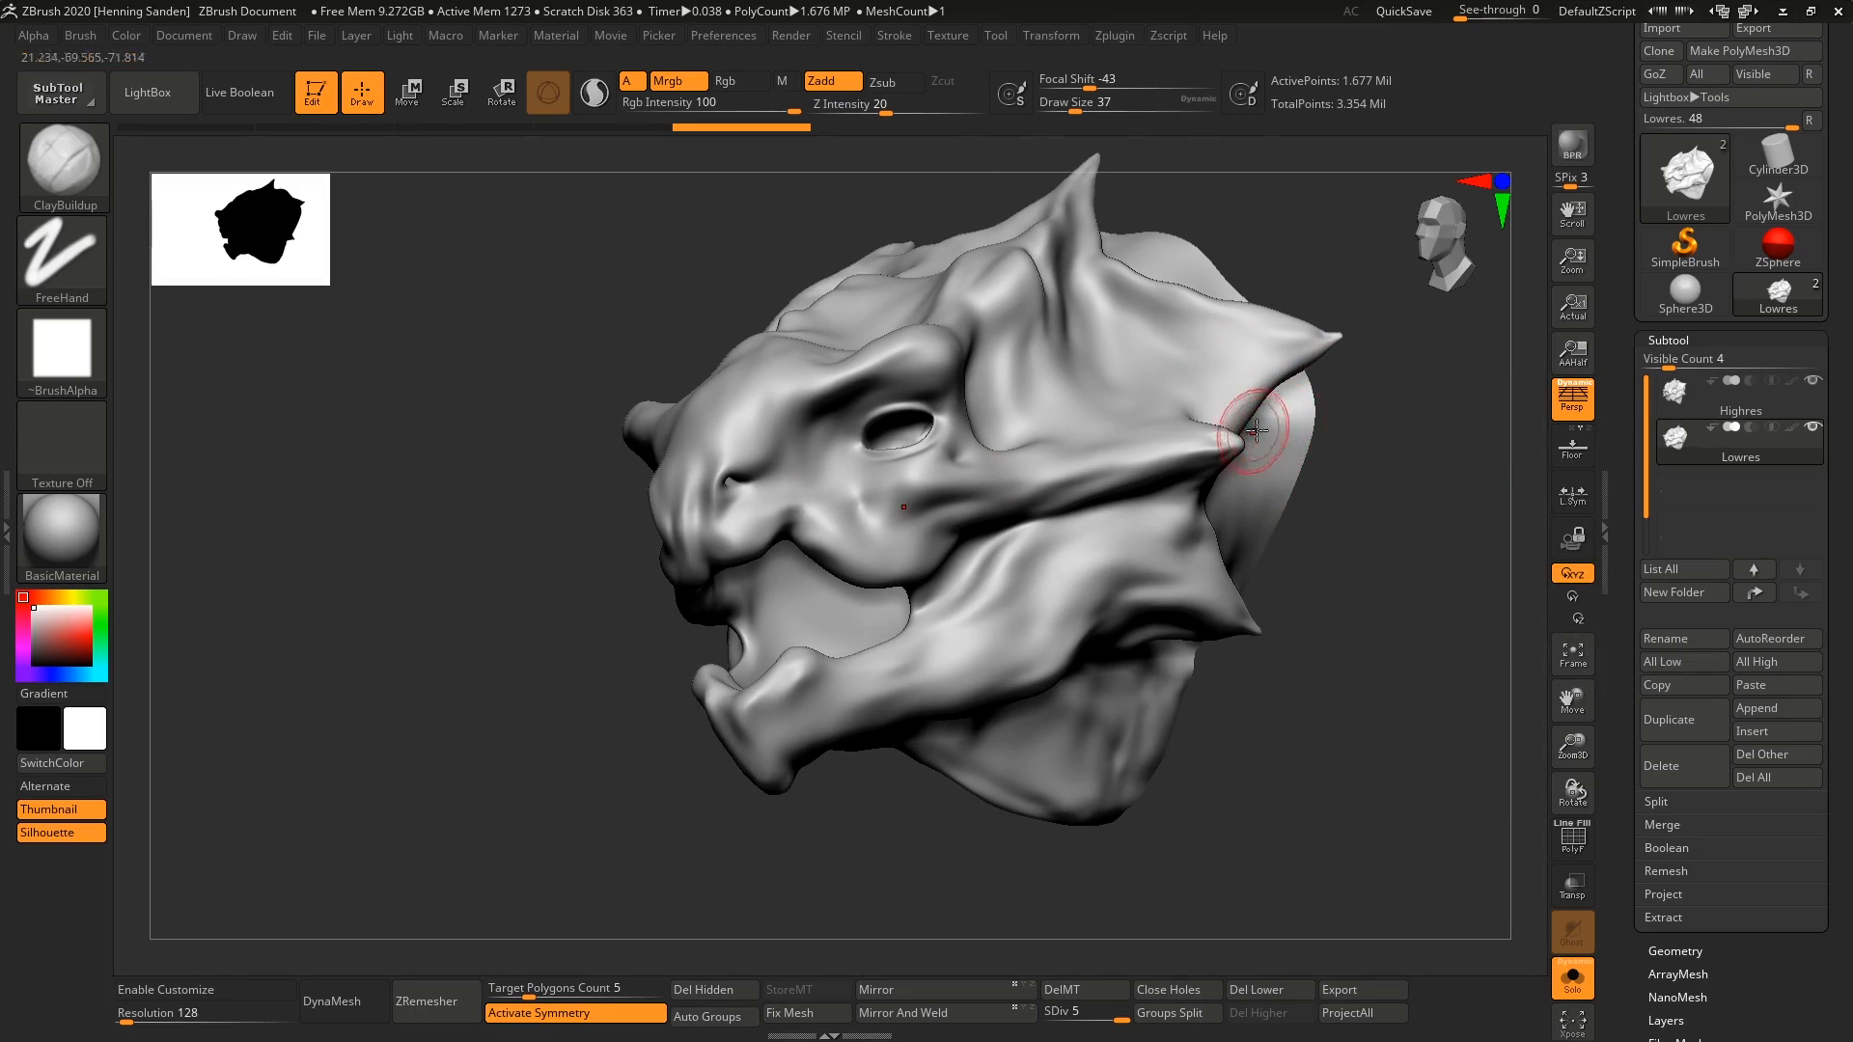
{"action": "scroll", "coordinate": [1646, 484], "scroll_direction": "down", "scroll_amount": 2}
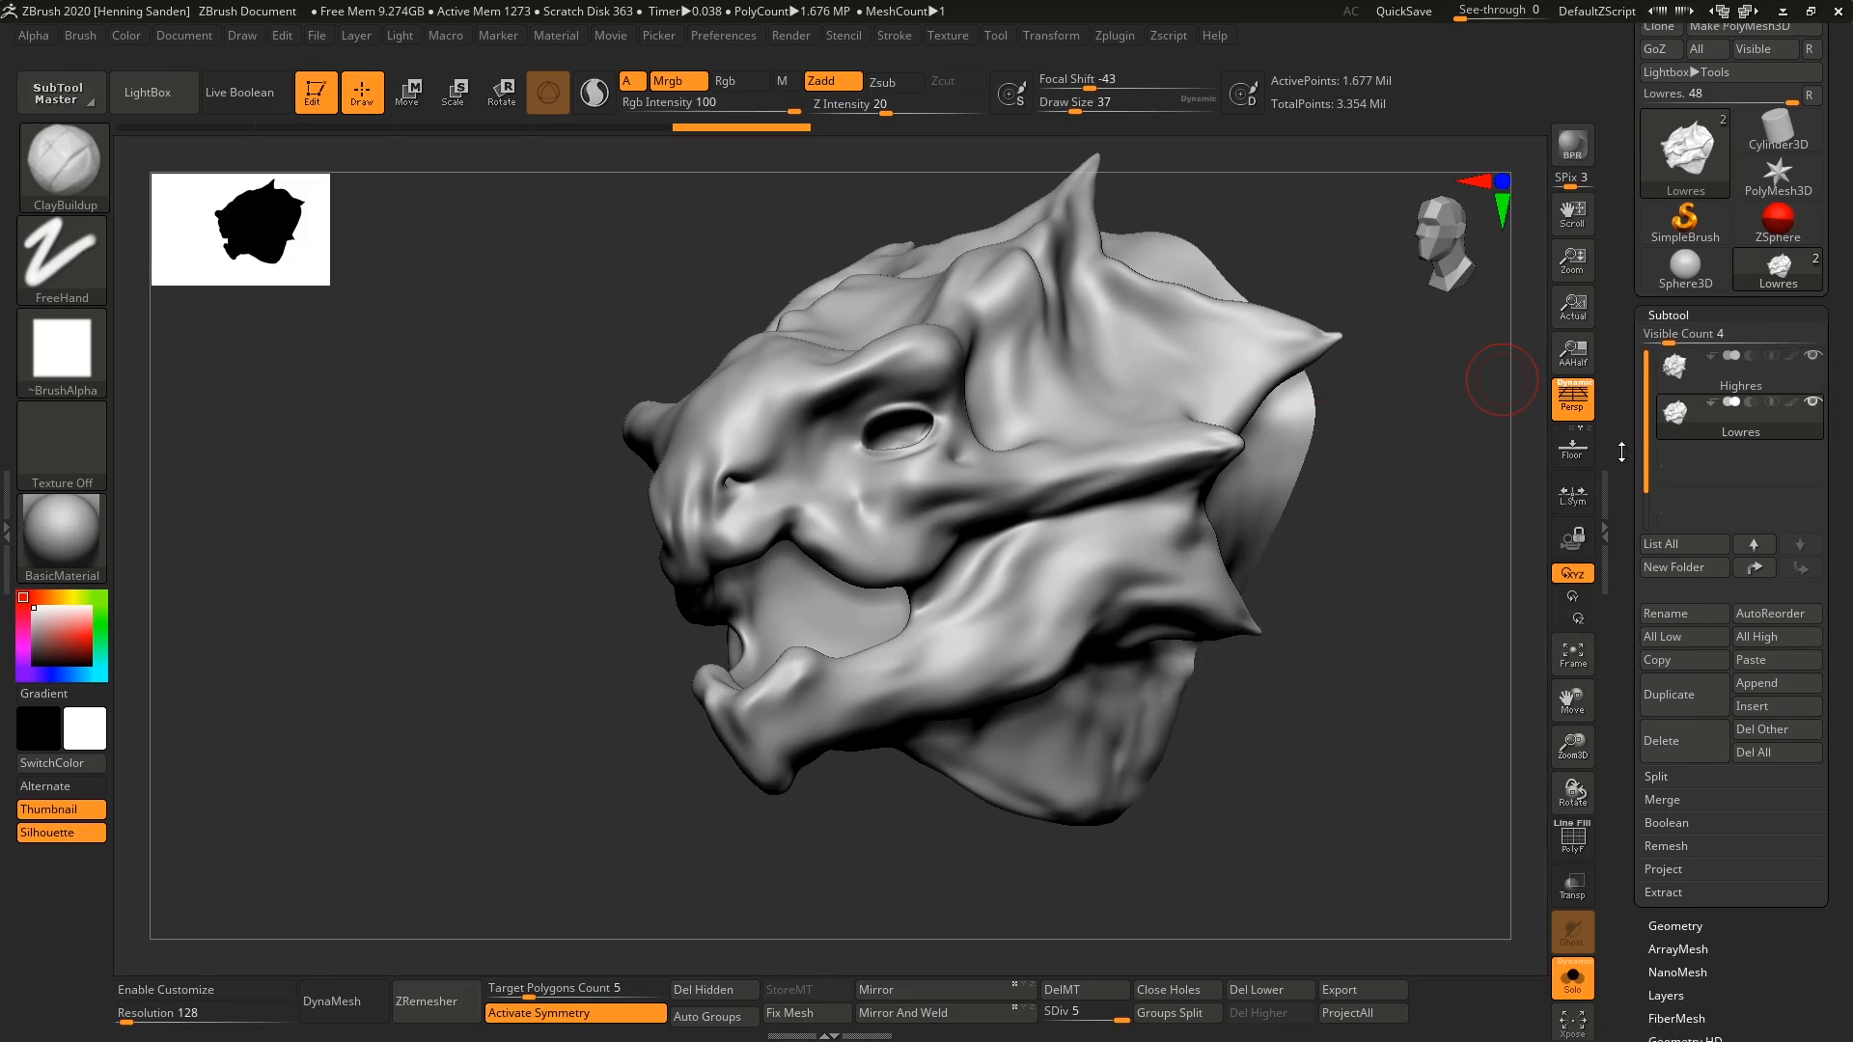
{"action": "scroll", "coordinate": [1674, 532], "scroll_direction": "down", "scroll_amount": 8}
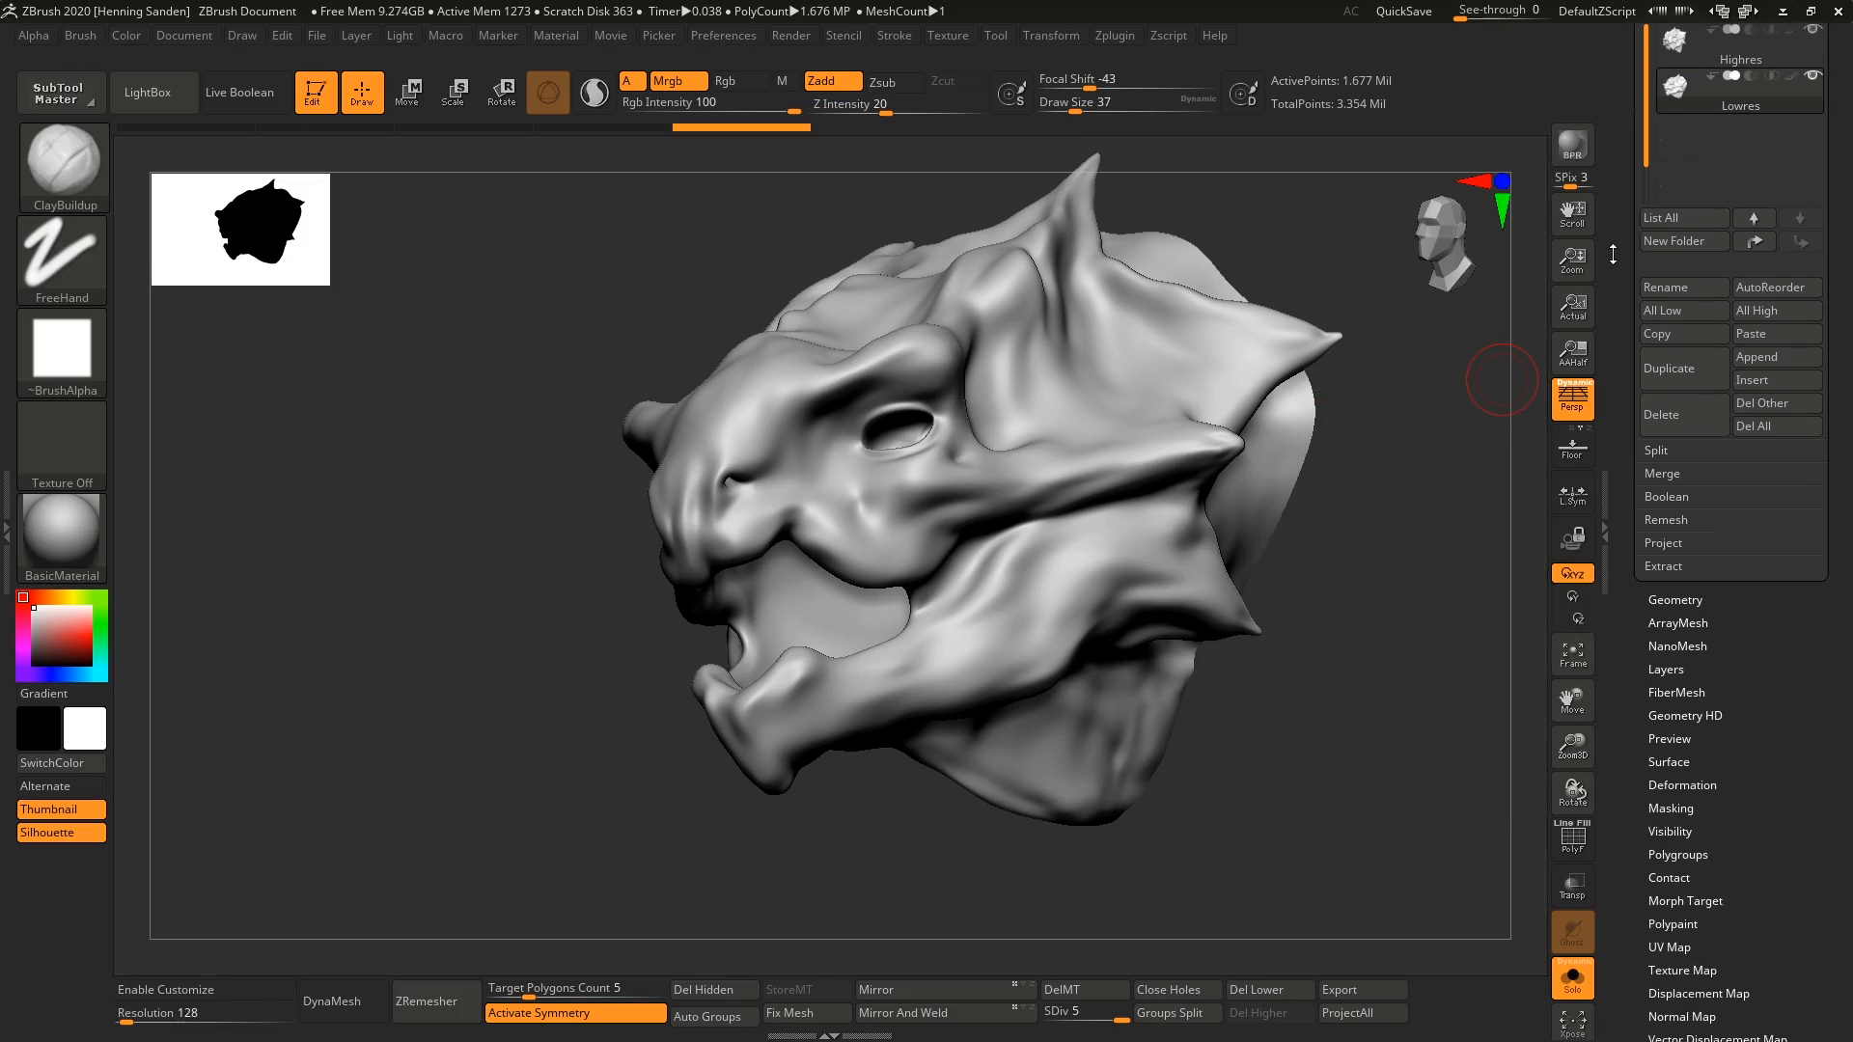
{"action": "left_click", "coordinate": [1662, 664]}
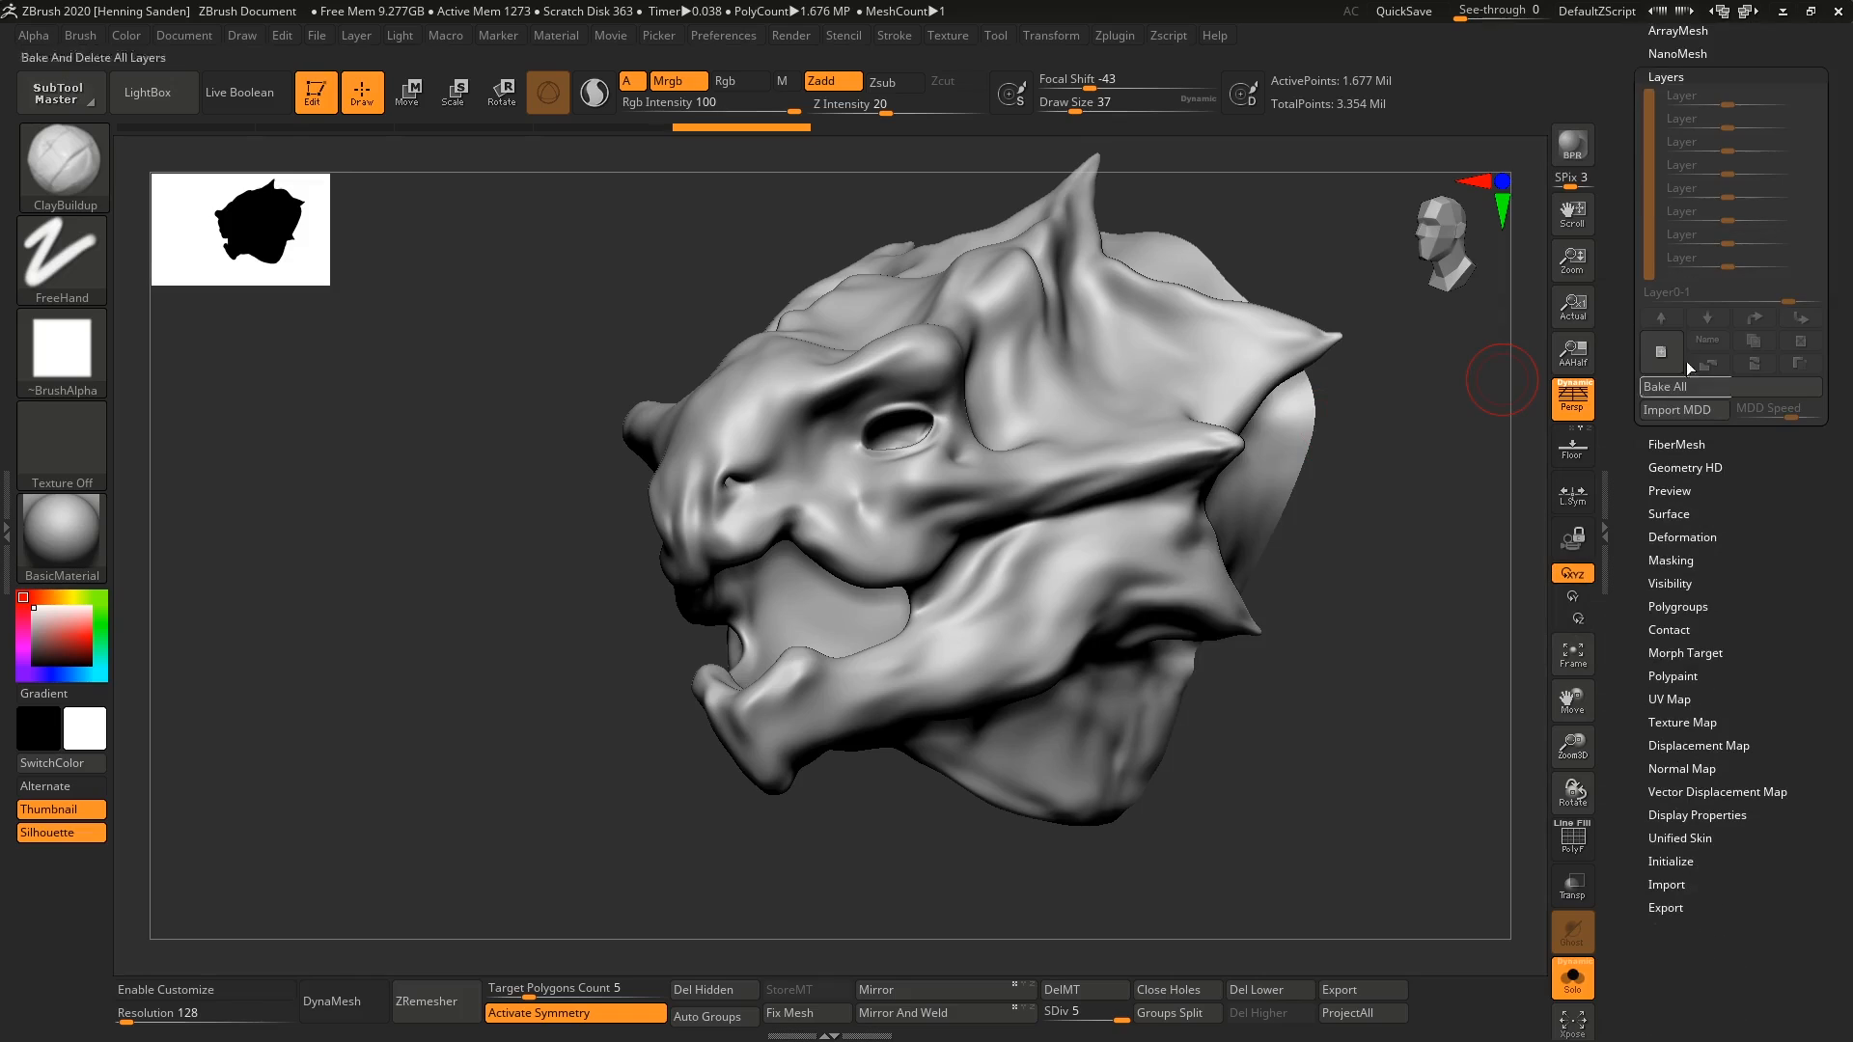
{"action": "left_click", "coordinate": [1662, 361]}
{"action": "scroll", "coordinate": [1643, 451], "scroll_direction": "up", "scroll_amount": 5}
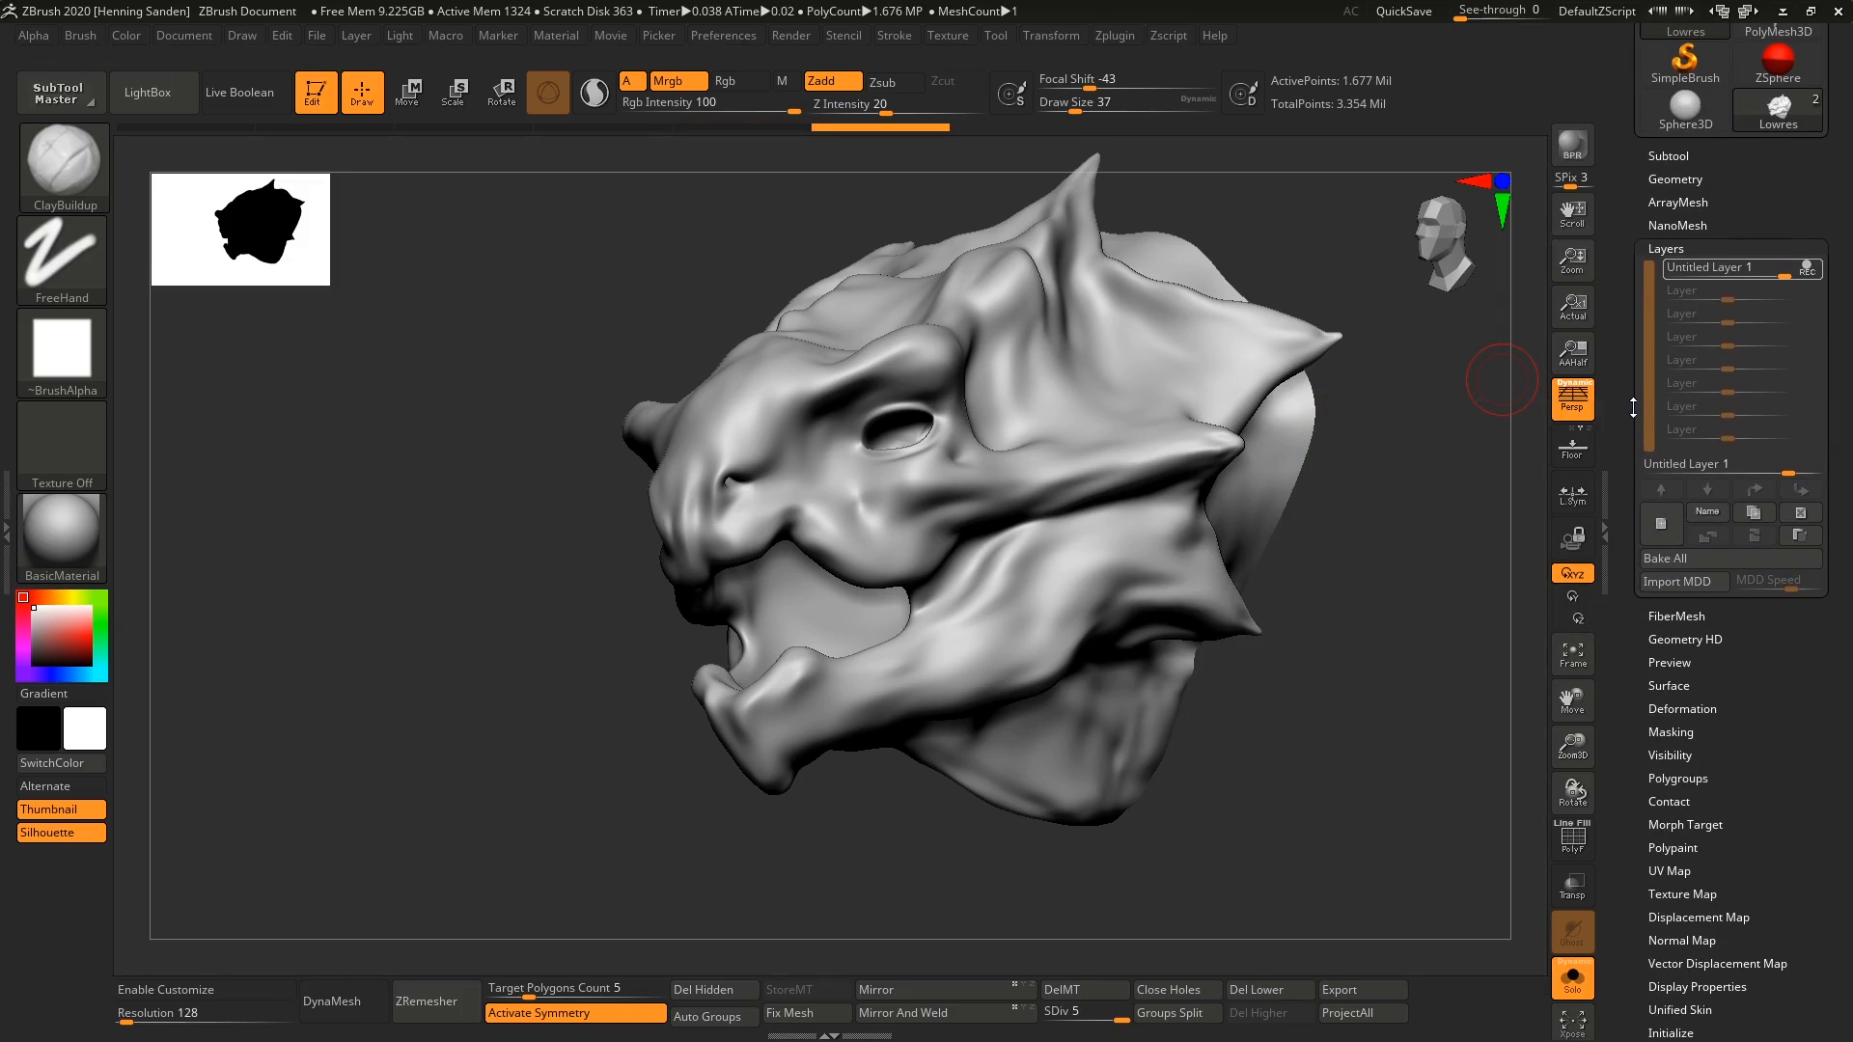
Step: Store a morph target for the Lowres subtool
{"action": "left_click", "coordinate": [1668, 248]}
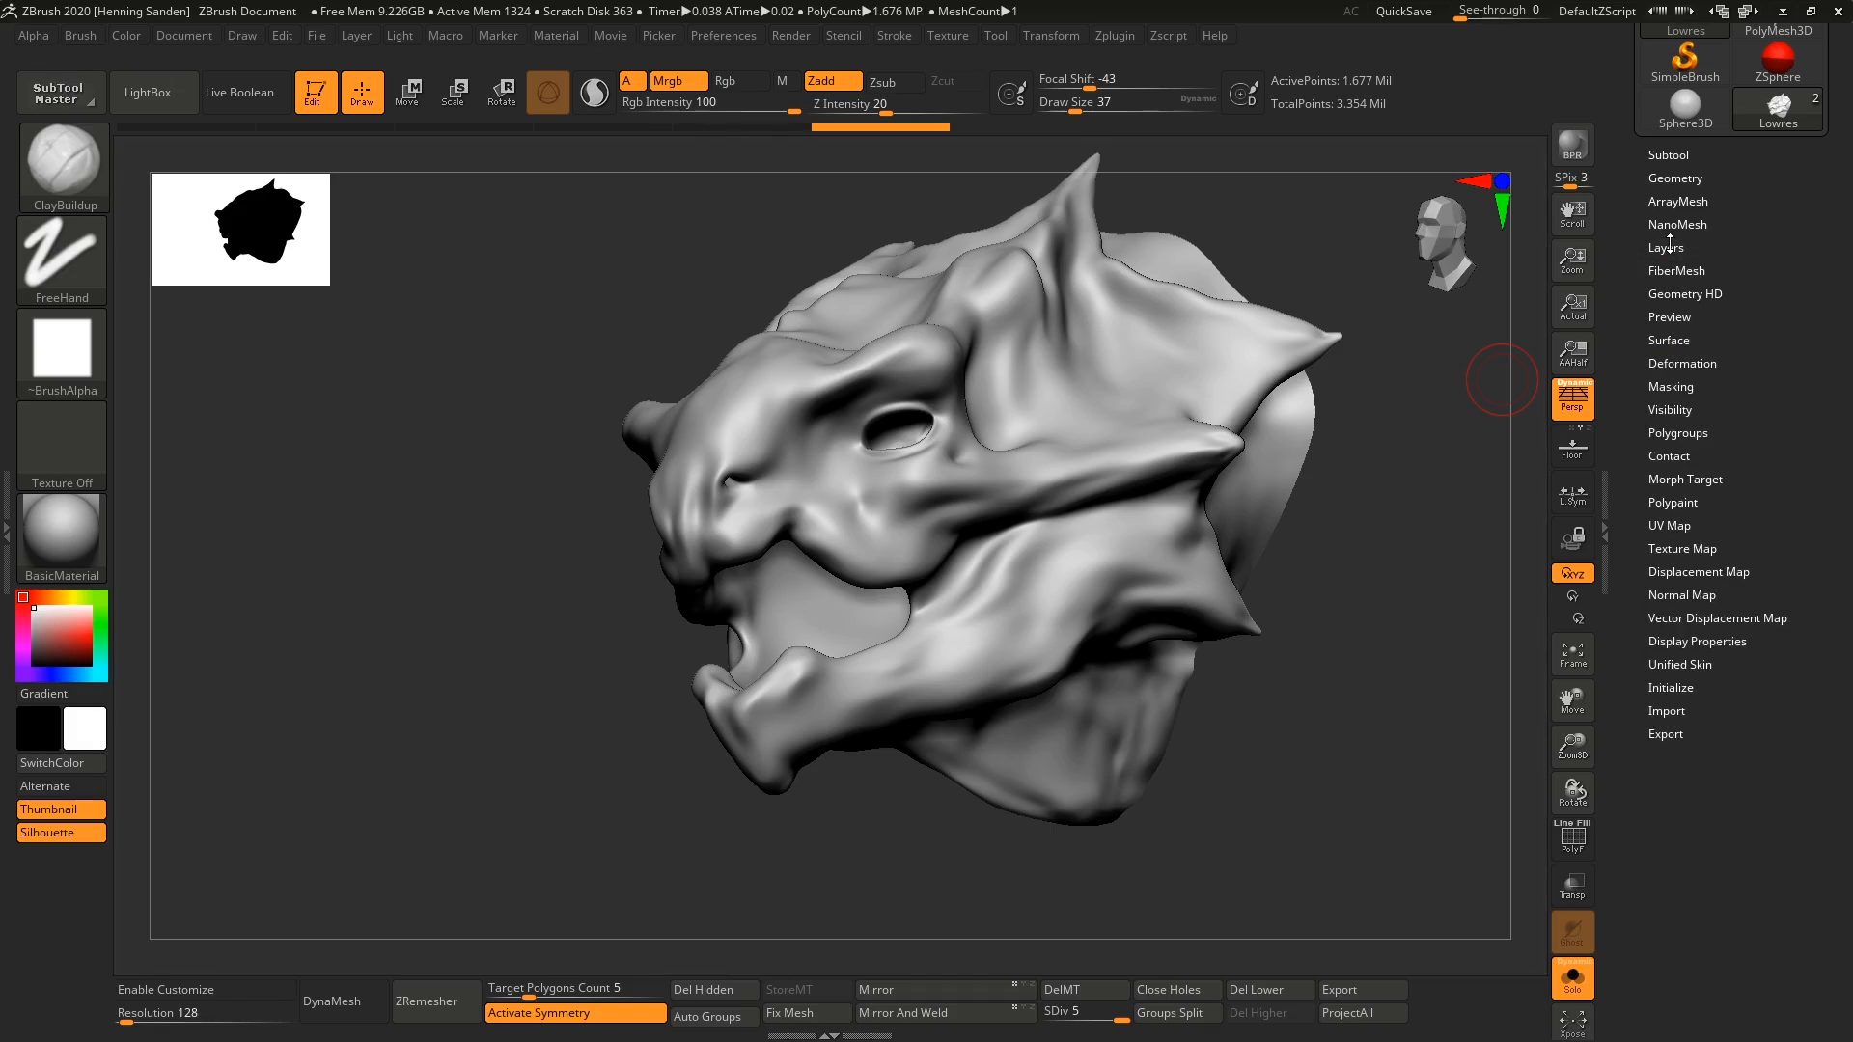
{"action": "left_click", "coordinate": [1690, 479]}
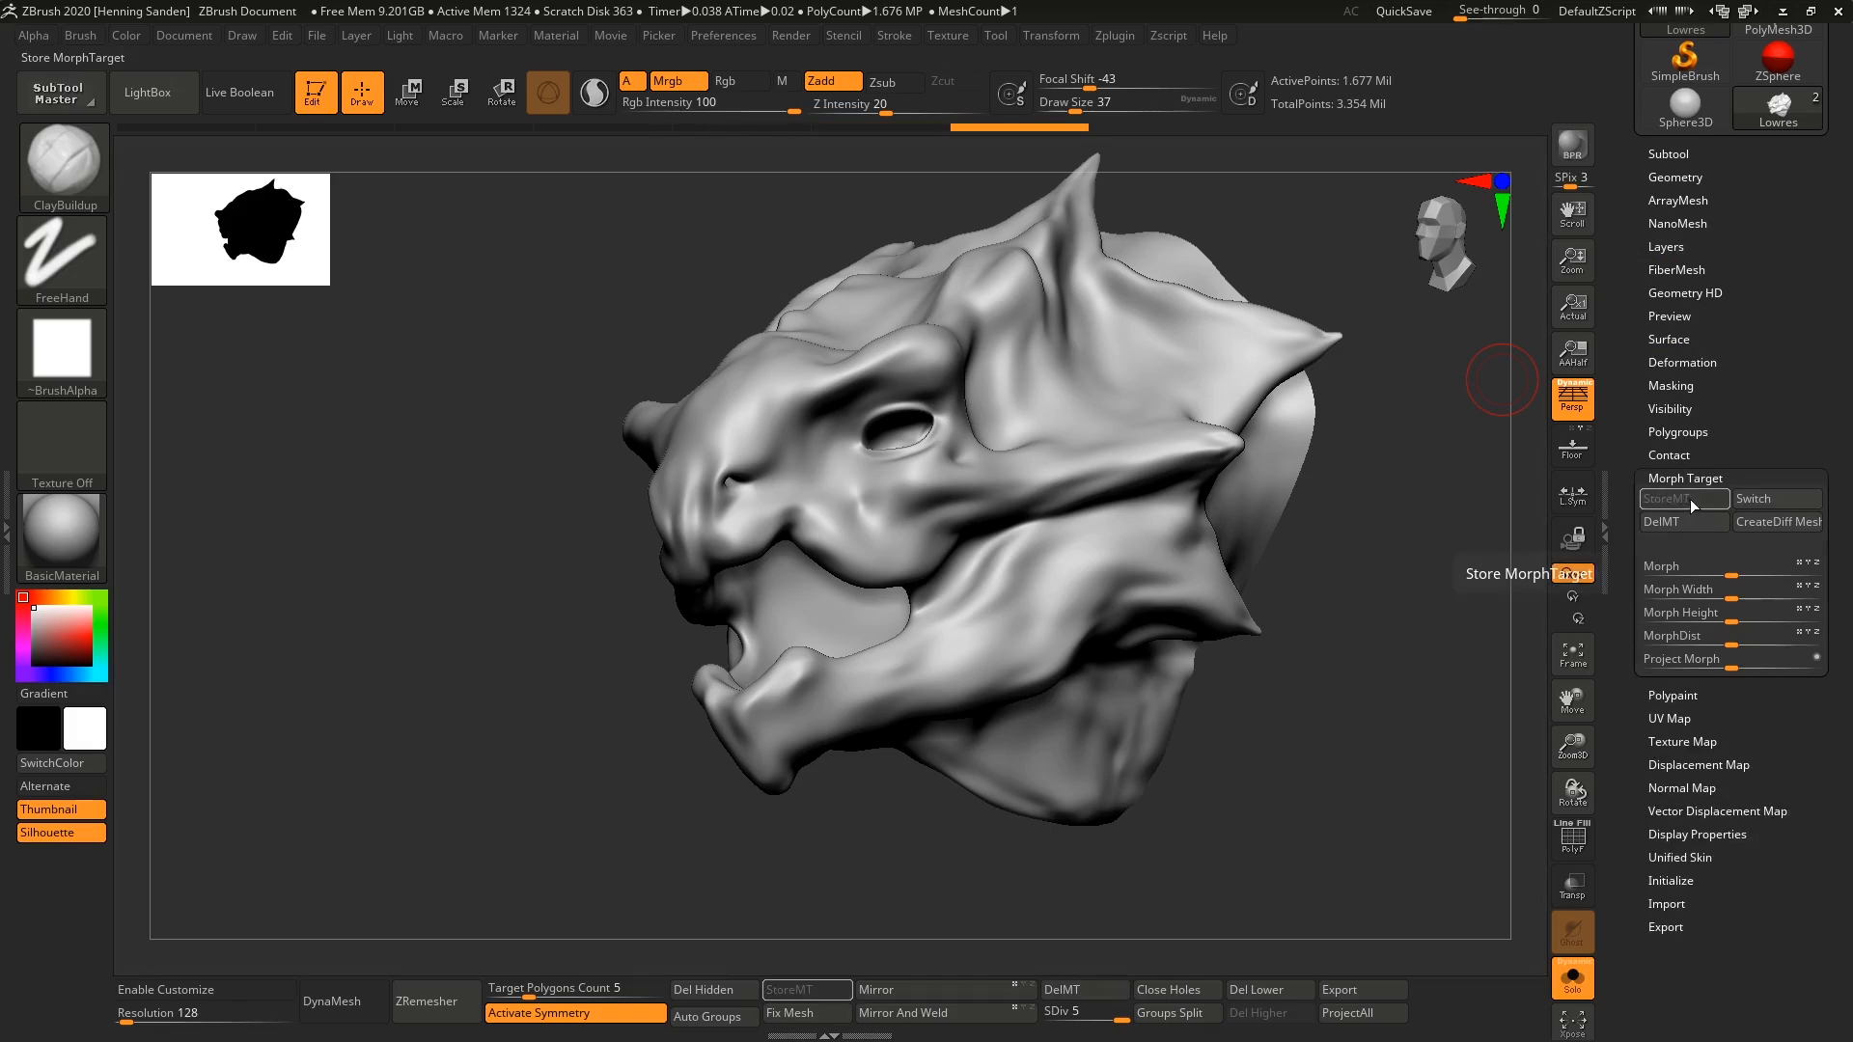
{"action": "left_click", "coordinate": [1696, 479]}
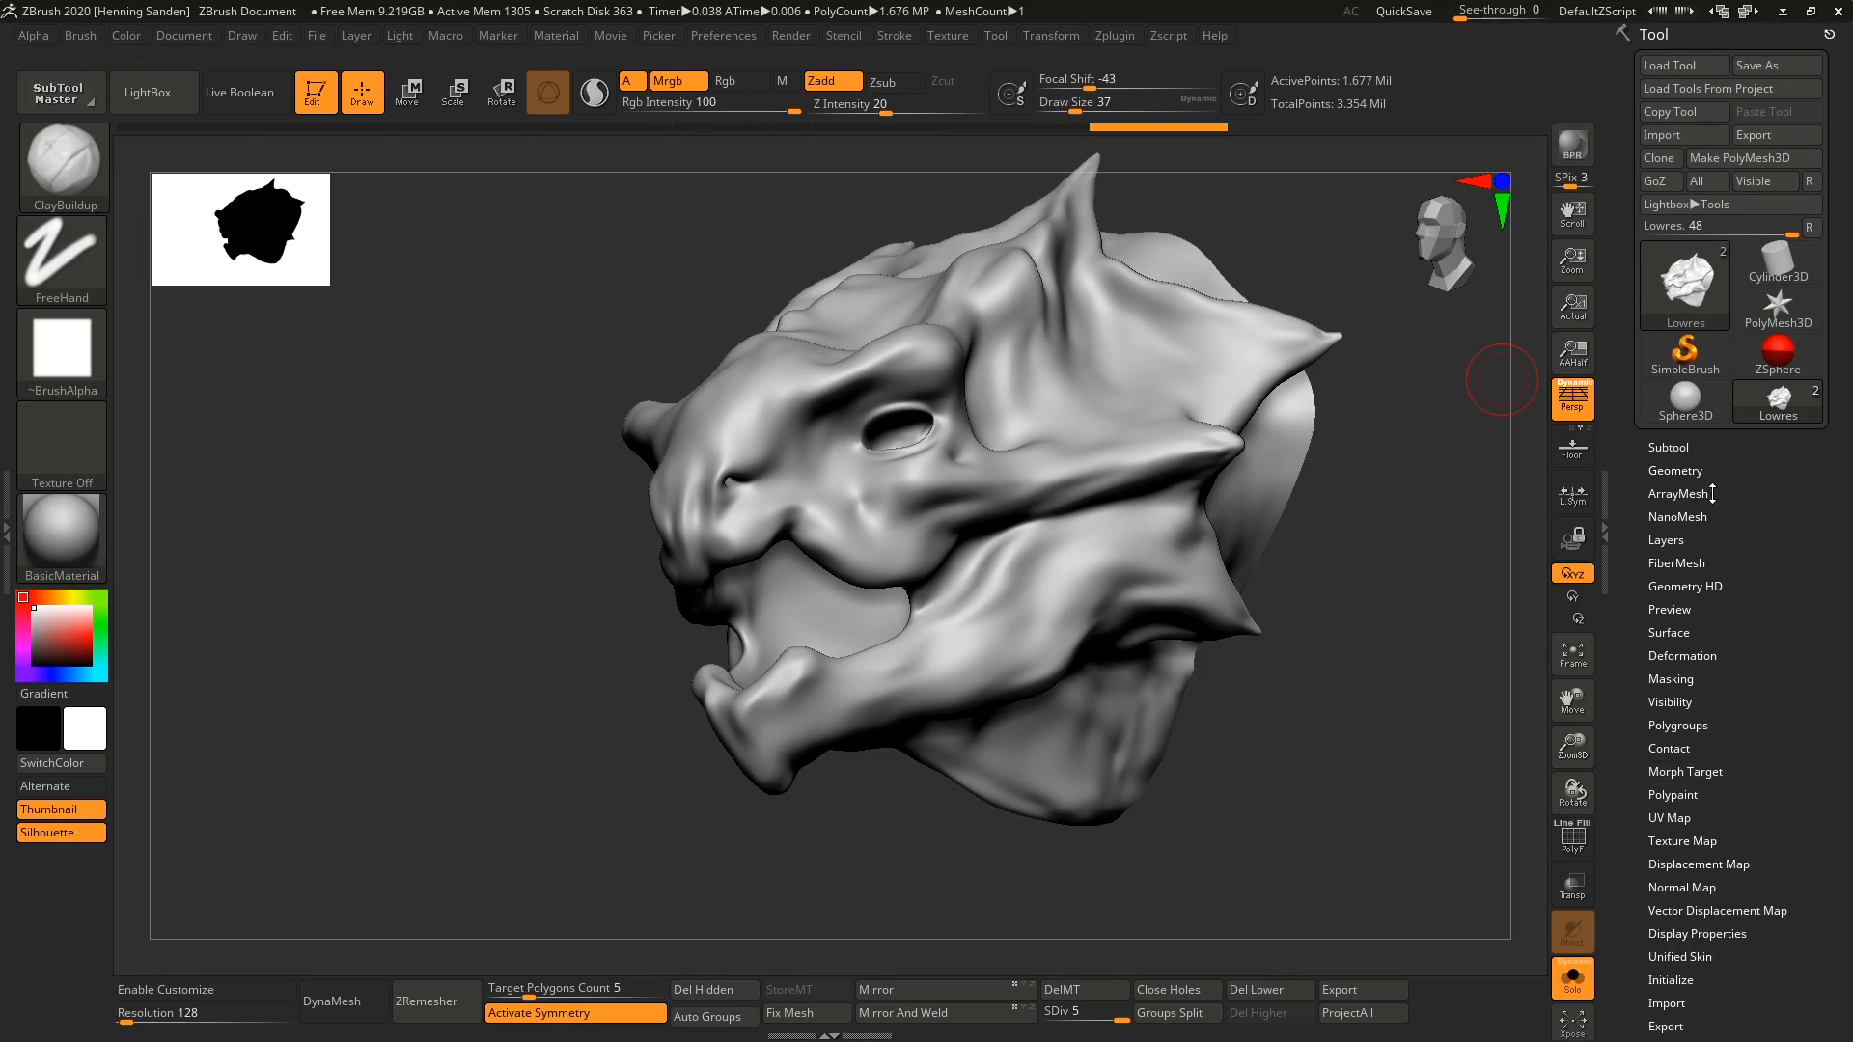
Step: Display the subtool projection settings and lower Lowres to subdivision level 1
{"action": "left_click", "coordinate": [1674, 446]}
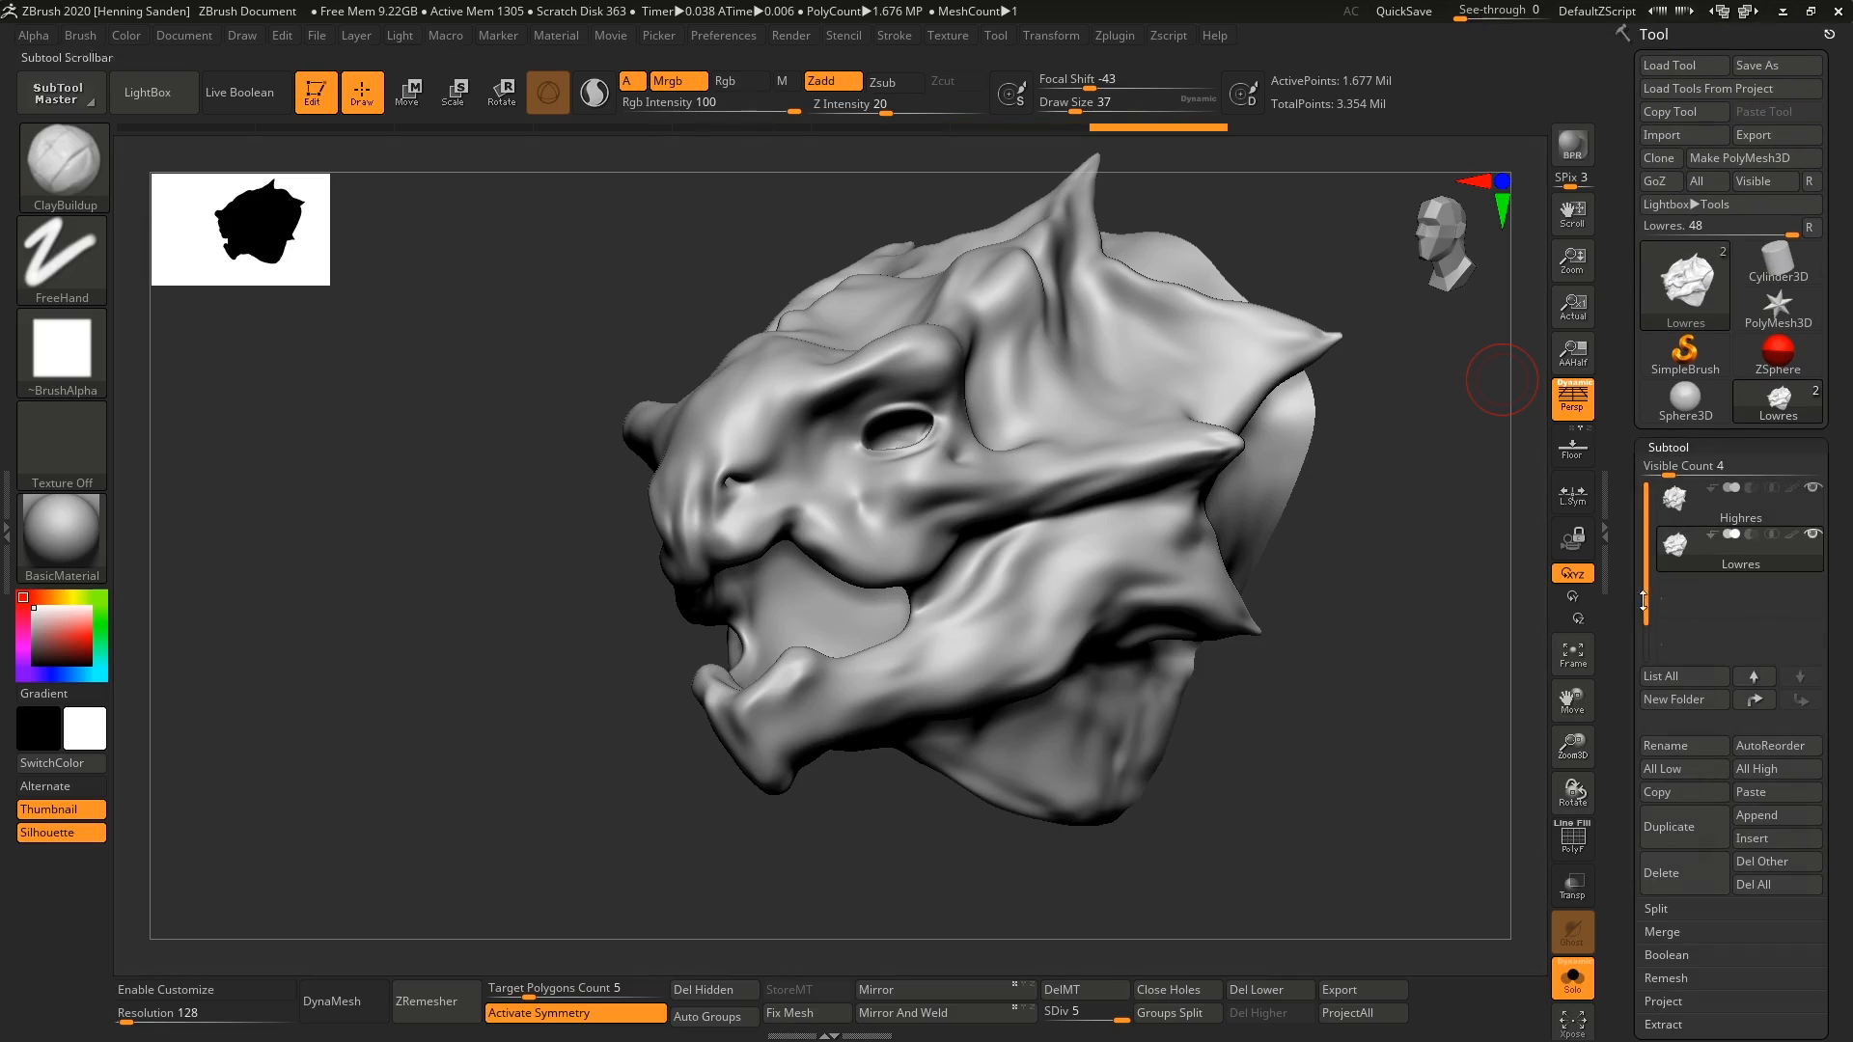
{"action": "left_click", "coordinate": [1663, 1001]}
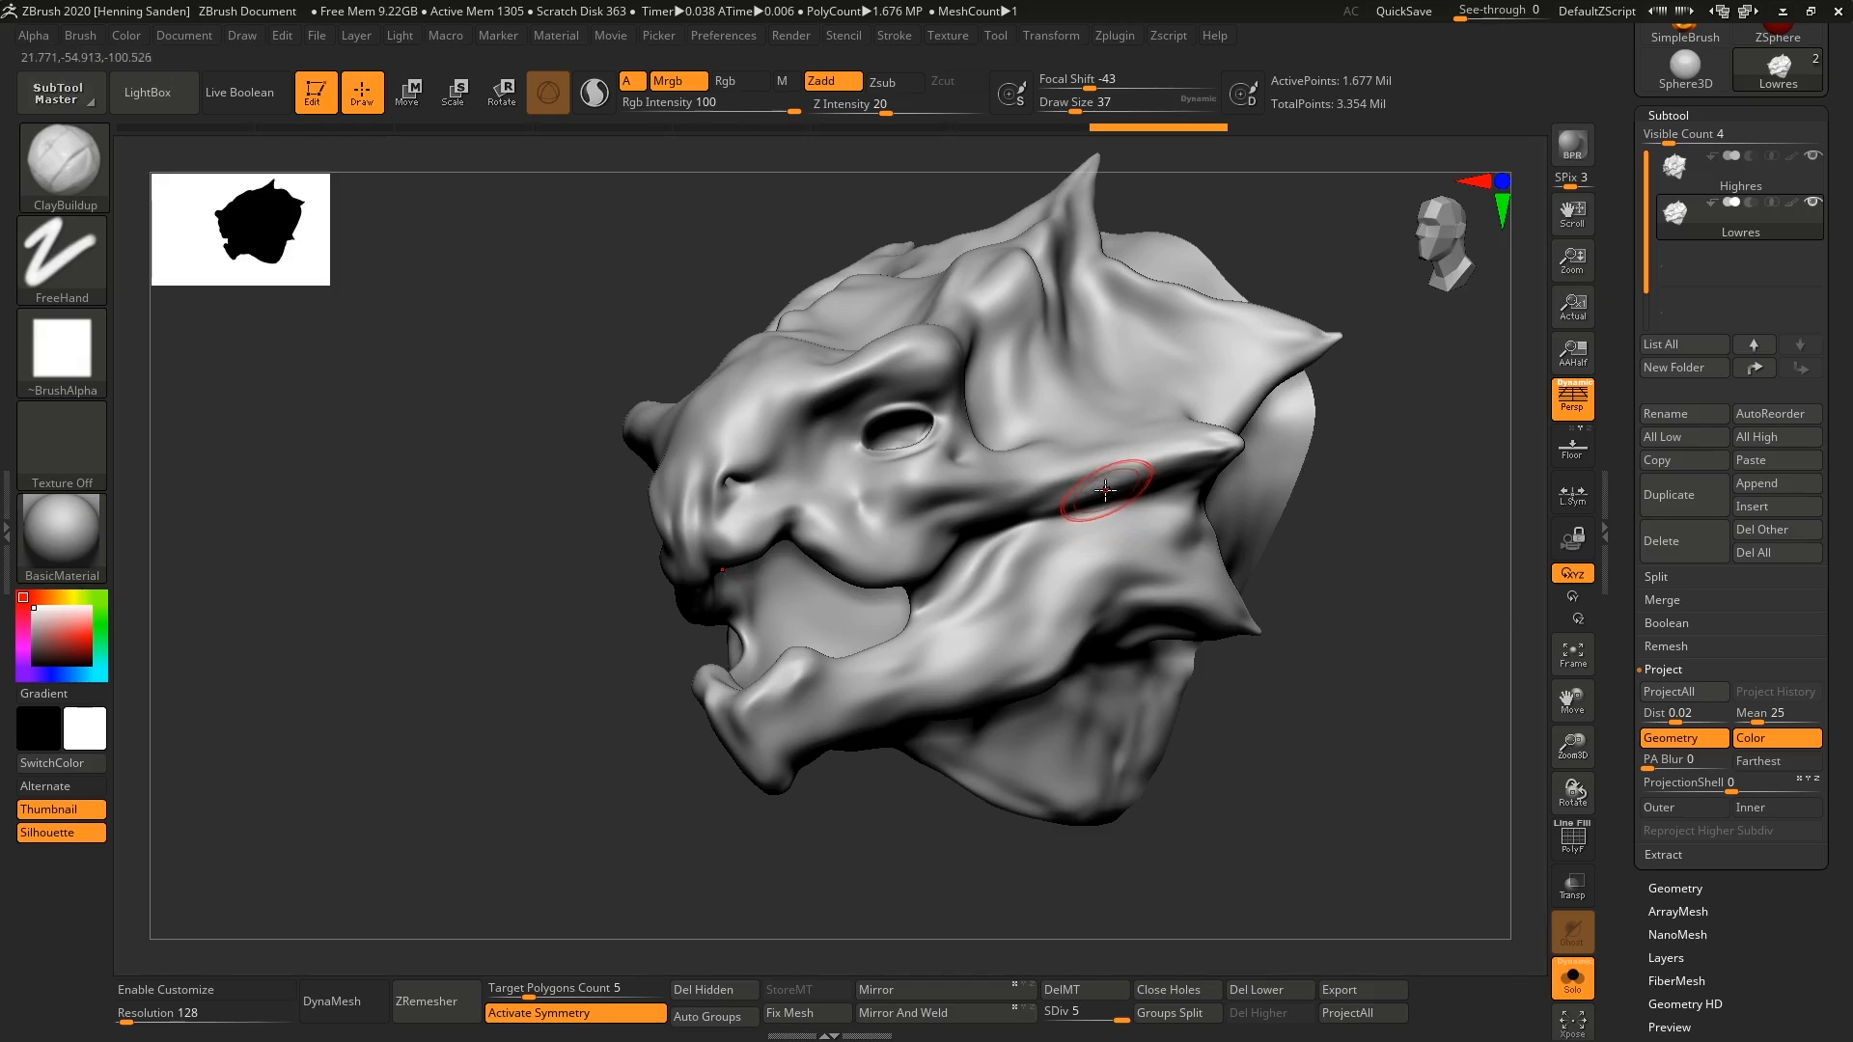
{"action": "key", "text": "shift"}
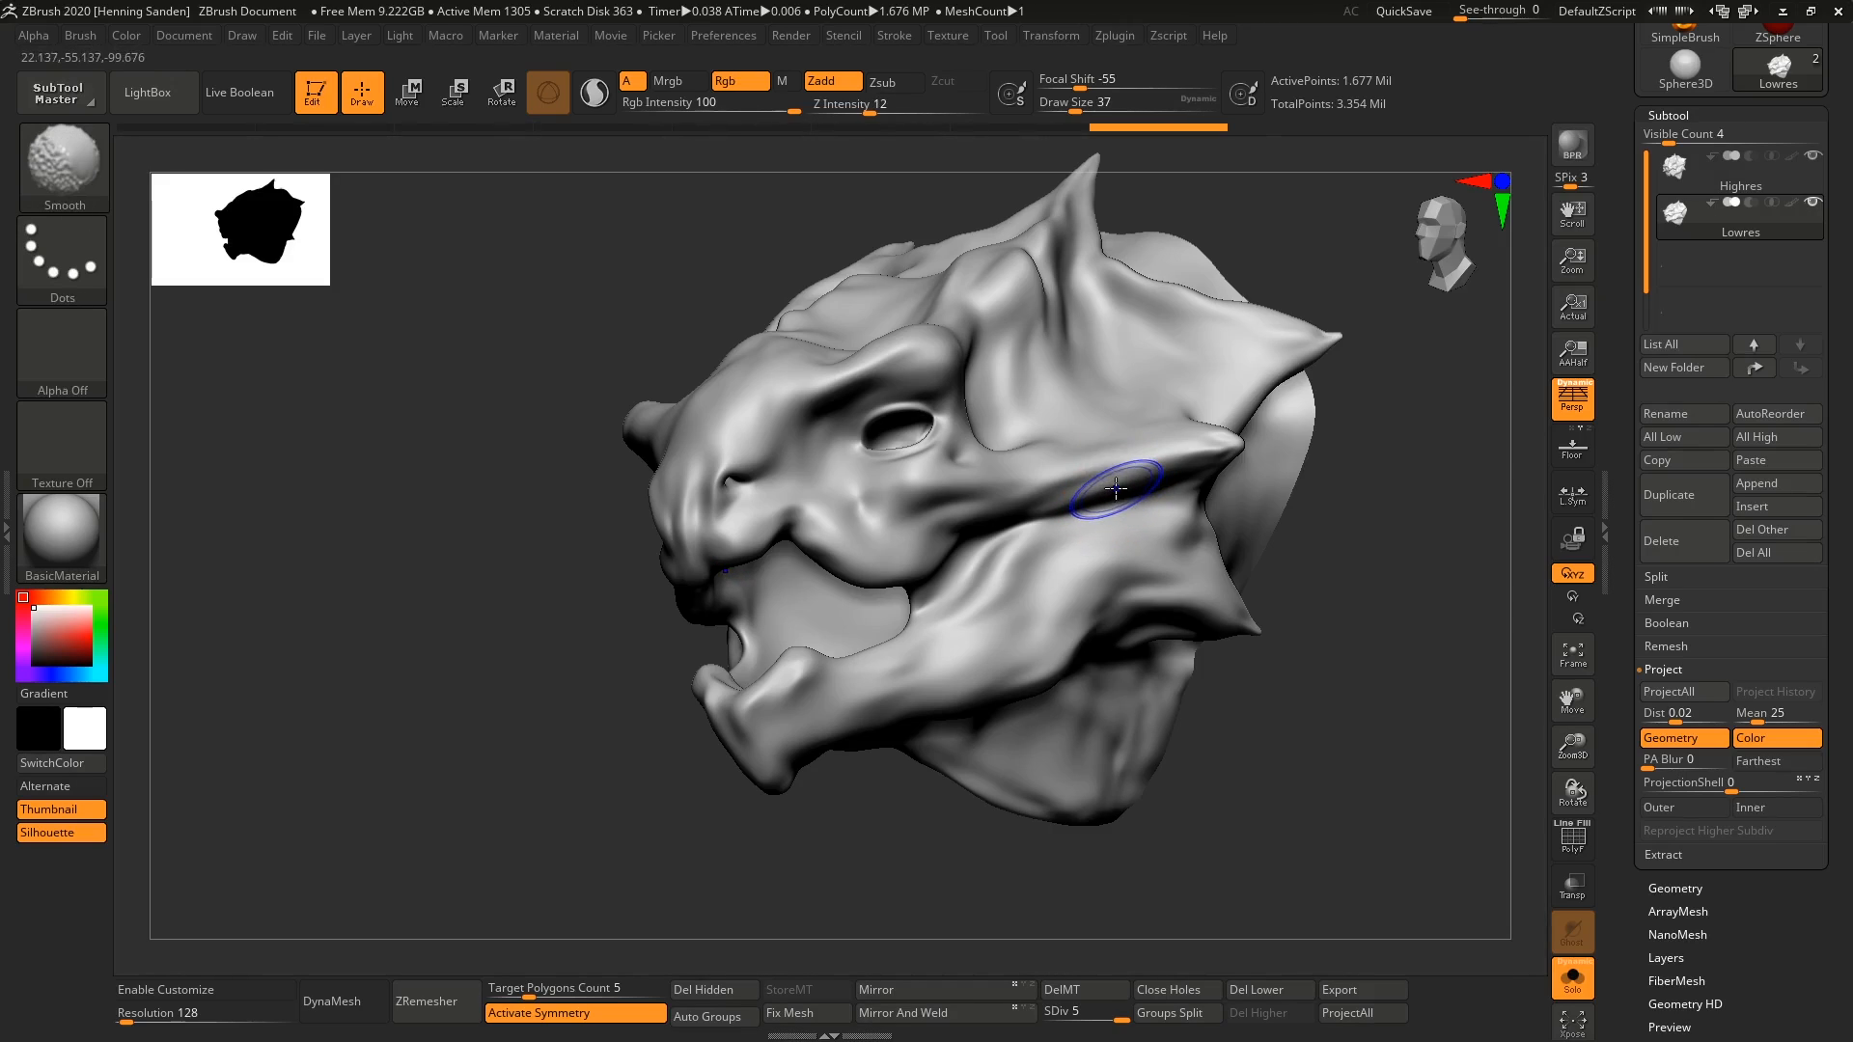
{"action": "key", "text": "shift+d"}
{"action": "key", "text": "shift+d"}
{"action": "key", "text": "shift+d"}
{"action": "key", "text": "shift+d"}
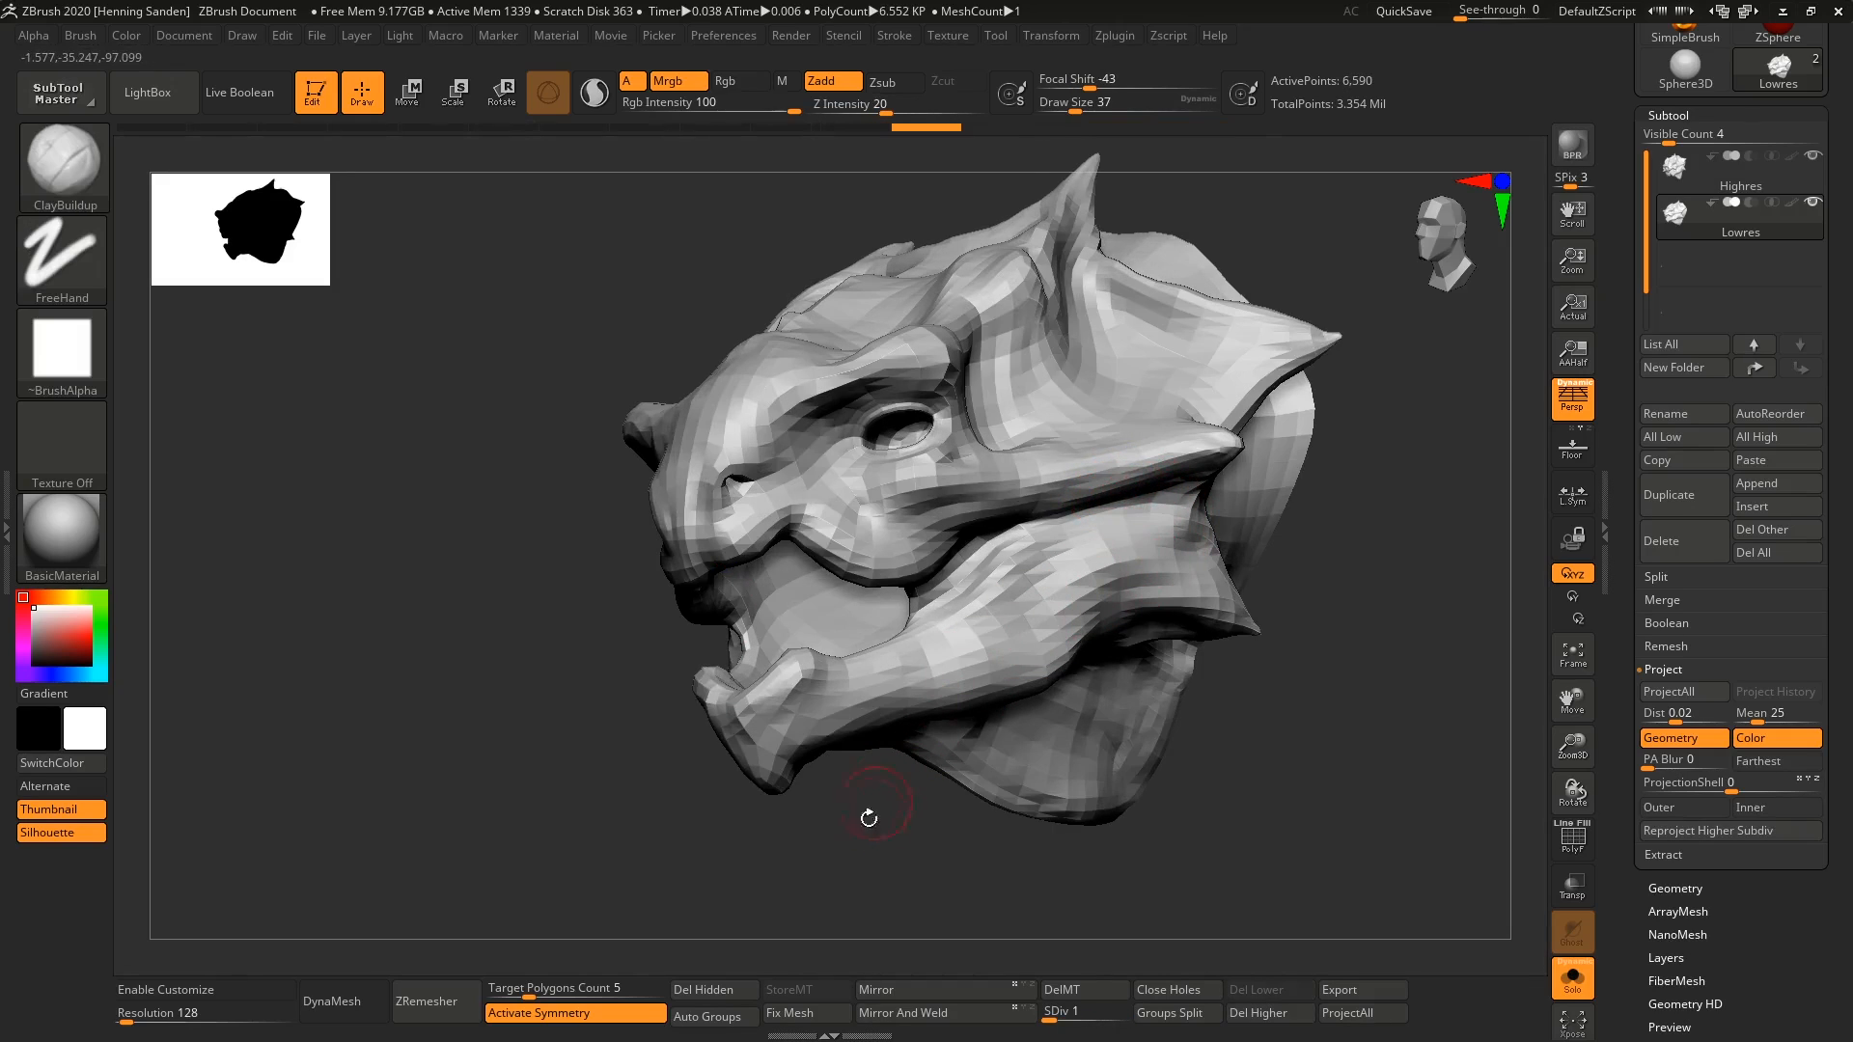
{"action": "mouse_move", "coordinate": [1065, 1014]}
{"action": "left_mouse_down"}
{"action": "mouse_move", "coordinate": [1124, 1011]}
{"action": "mouse_move", "coordinate": [1030, 1013]}
{"action": "mouse_move", "coordinate": [1139, 1023]}
{"action": "mouse_move", "coordinate": [1065, 1021]}
{"action": "left_mouse_up"}
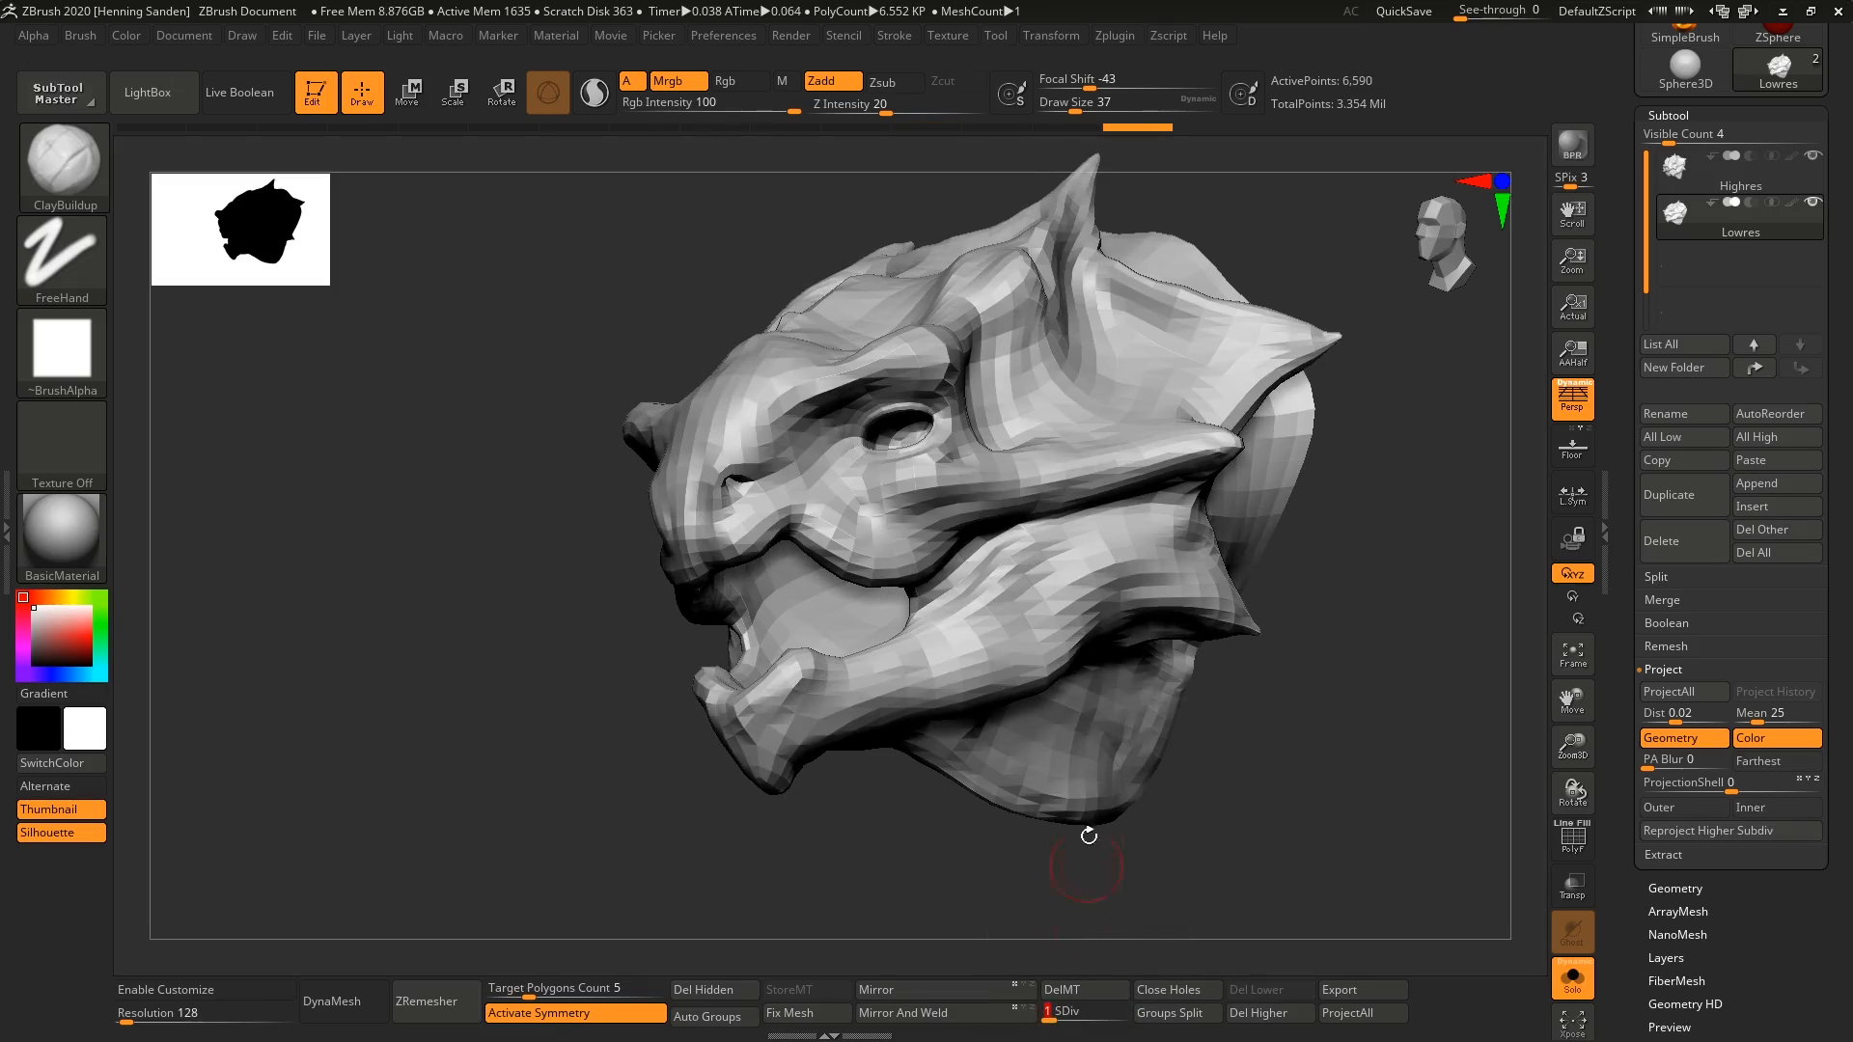
Step: Step through the subdivision levels back to level 1 and turn off Solo to display both subtools together
{"action": "key", "text": "d"}
{"action": "key", "text": "shift+d"}
{"action": "key", "text": "shift+d"}
{"action": "key", "text": "shift+d"}
{"action": "left_click", "coordinate": [1572, 979]}
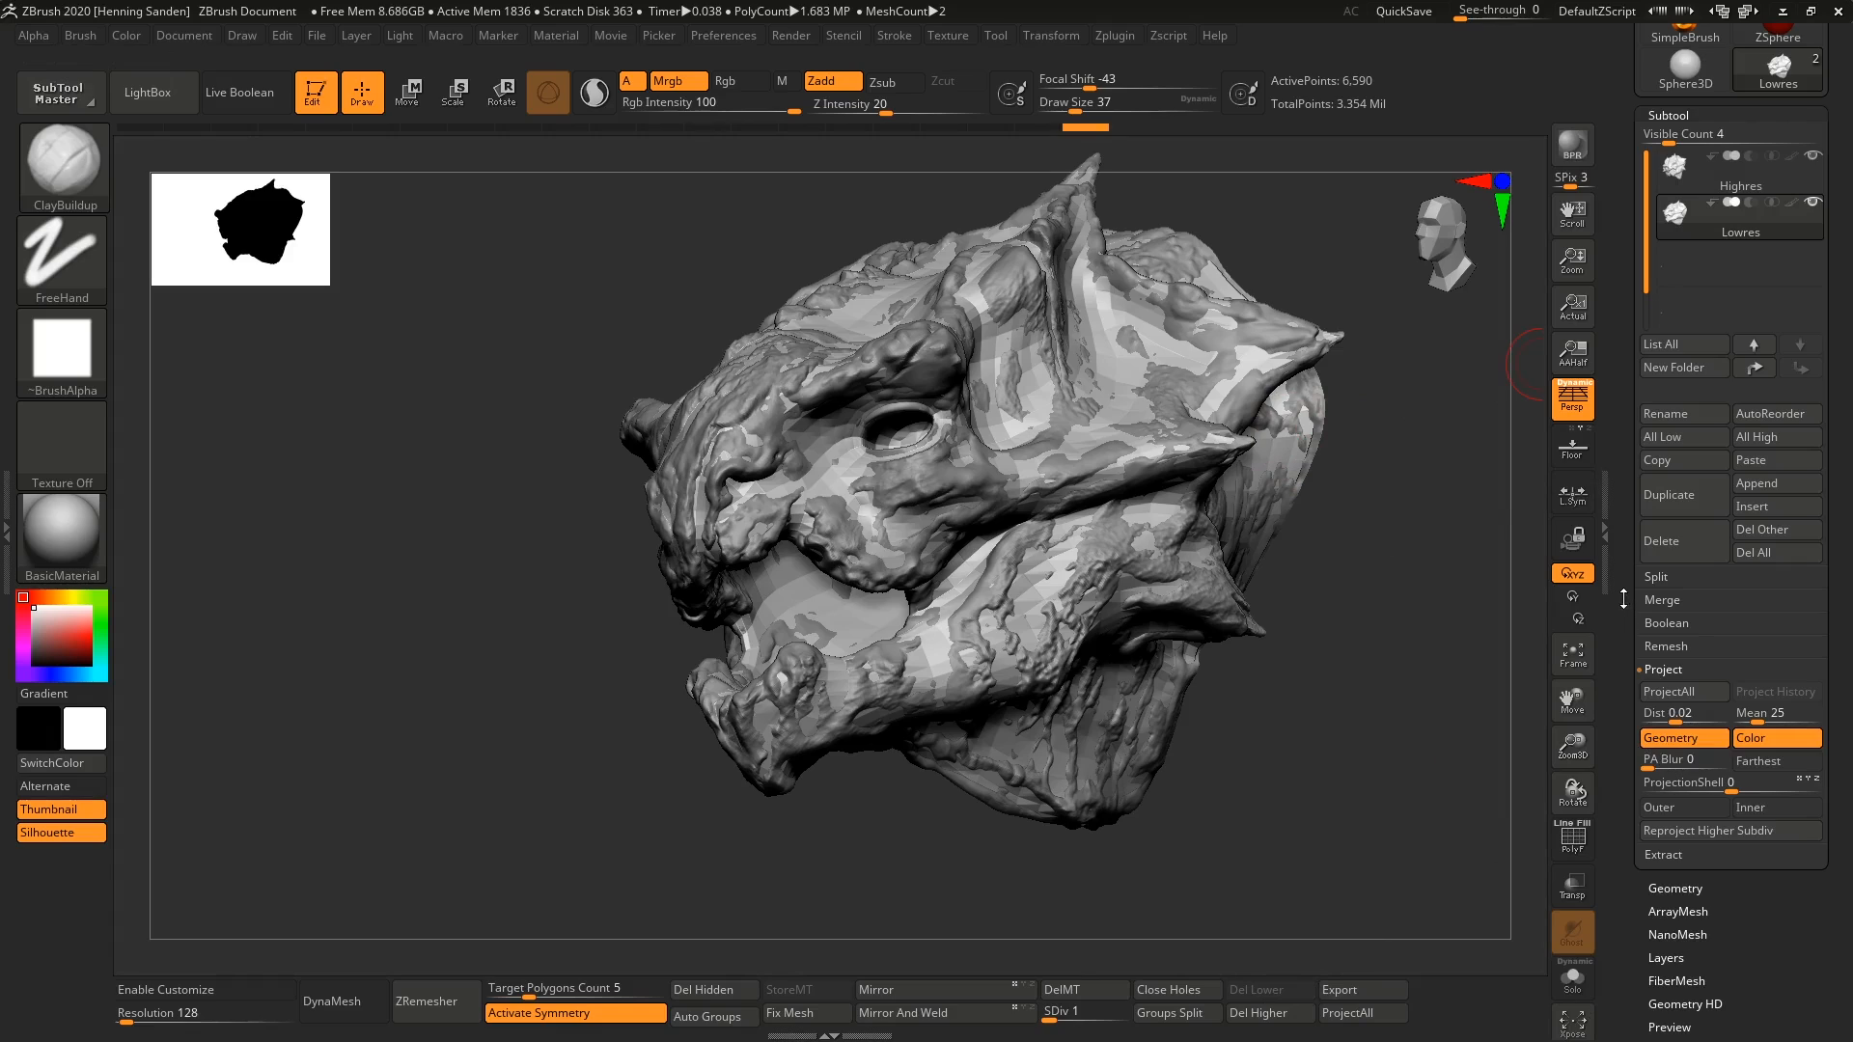
Step: Check that both subtools are shown with Lowres active, and project the Highres shape onto Lowres at level 1 using ProjectAll
{"action": "left_click_drag", "start_coordinate": [1633, 219], "coordinate": [1633, 283]}
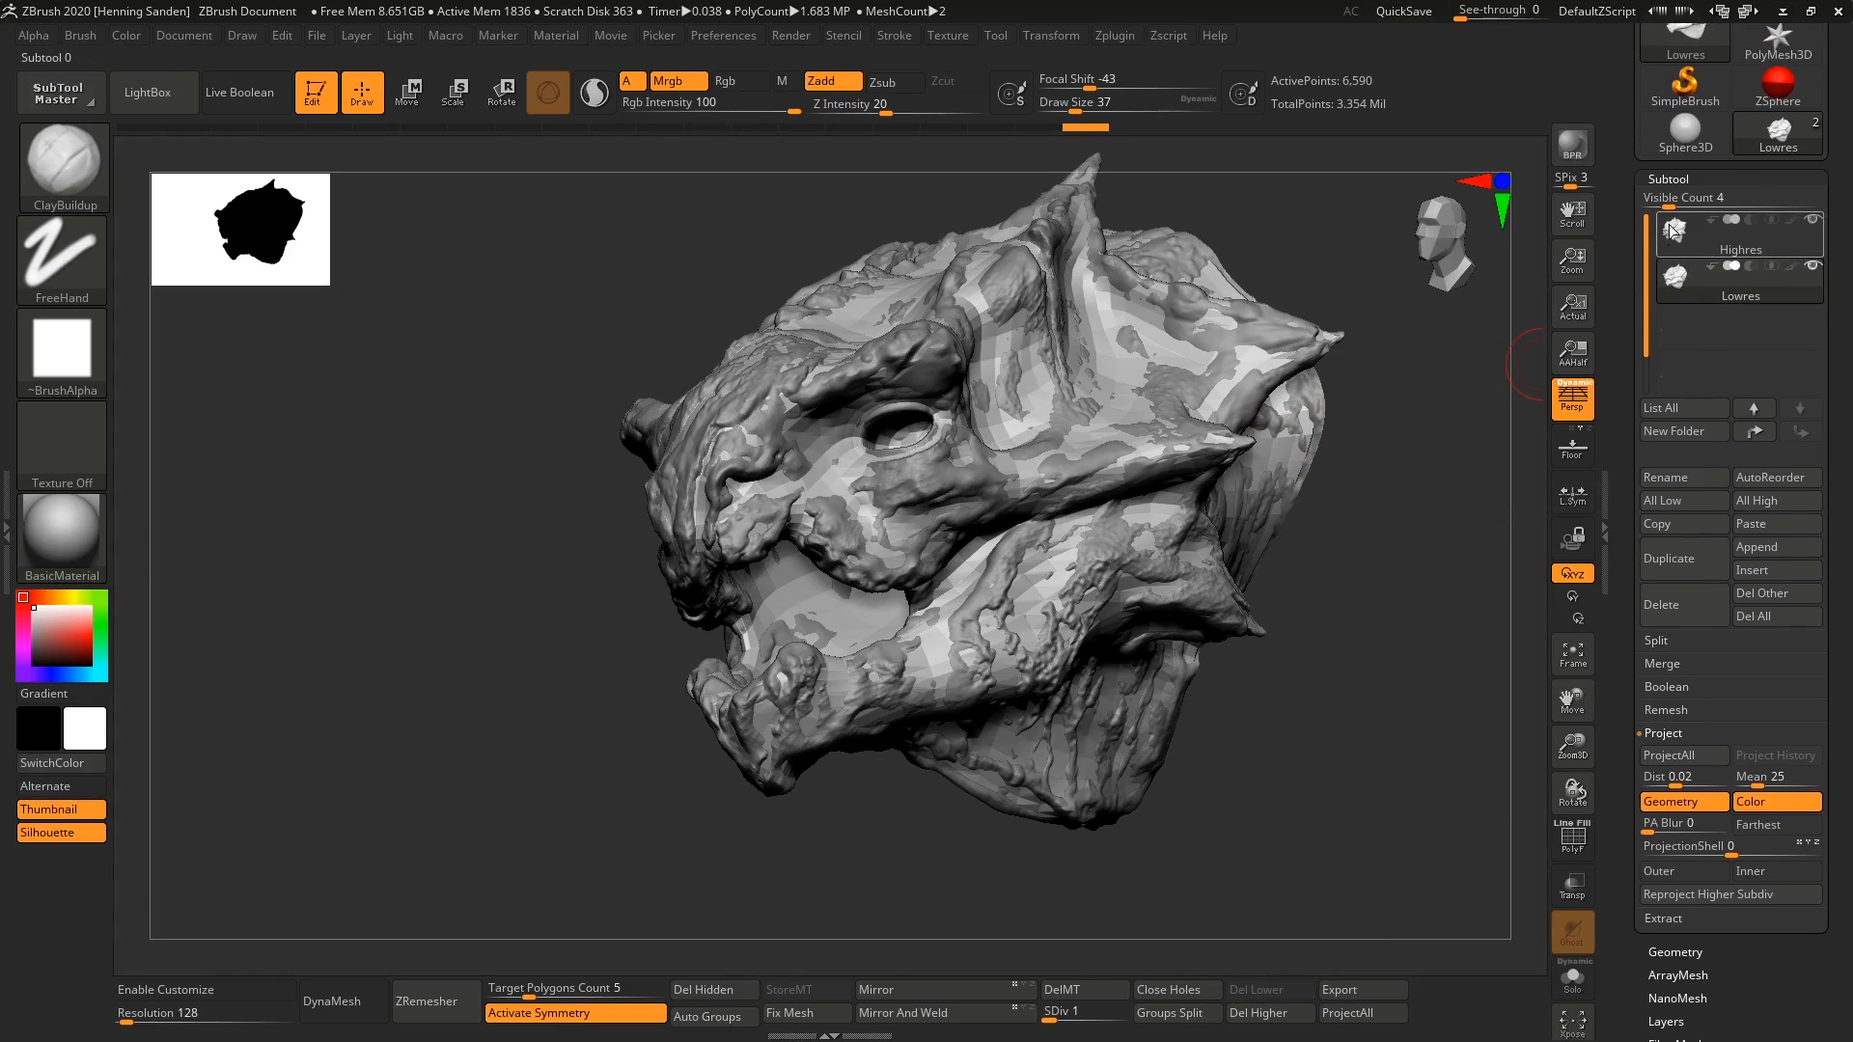
{"action": "mouse_move", "coordinate": [1674, 231]}
{"action": "mouse_move", "coordinate": [1679, 290]}
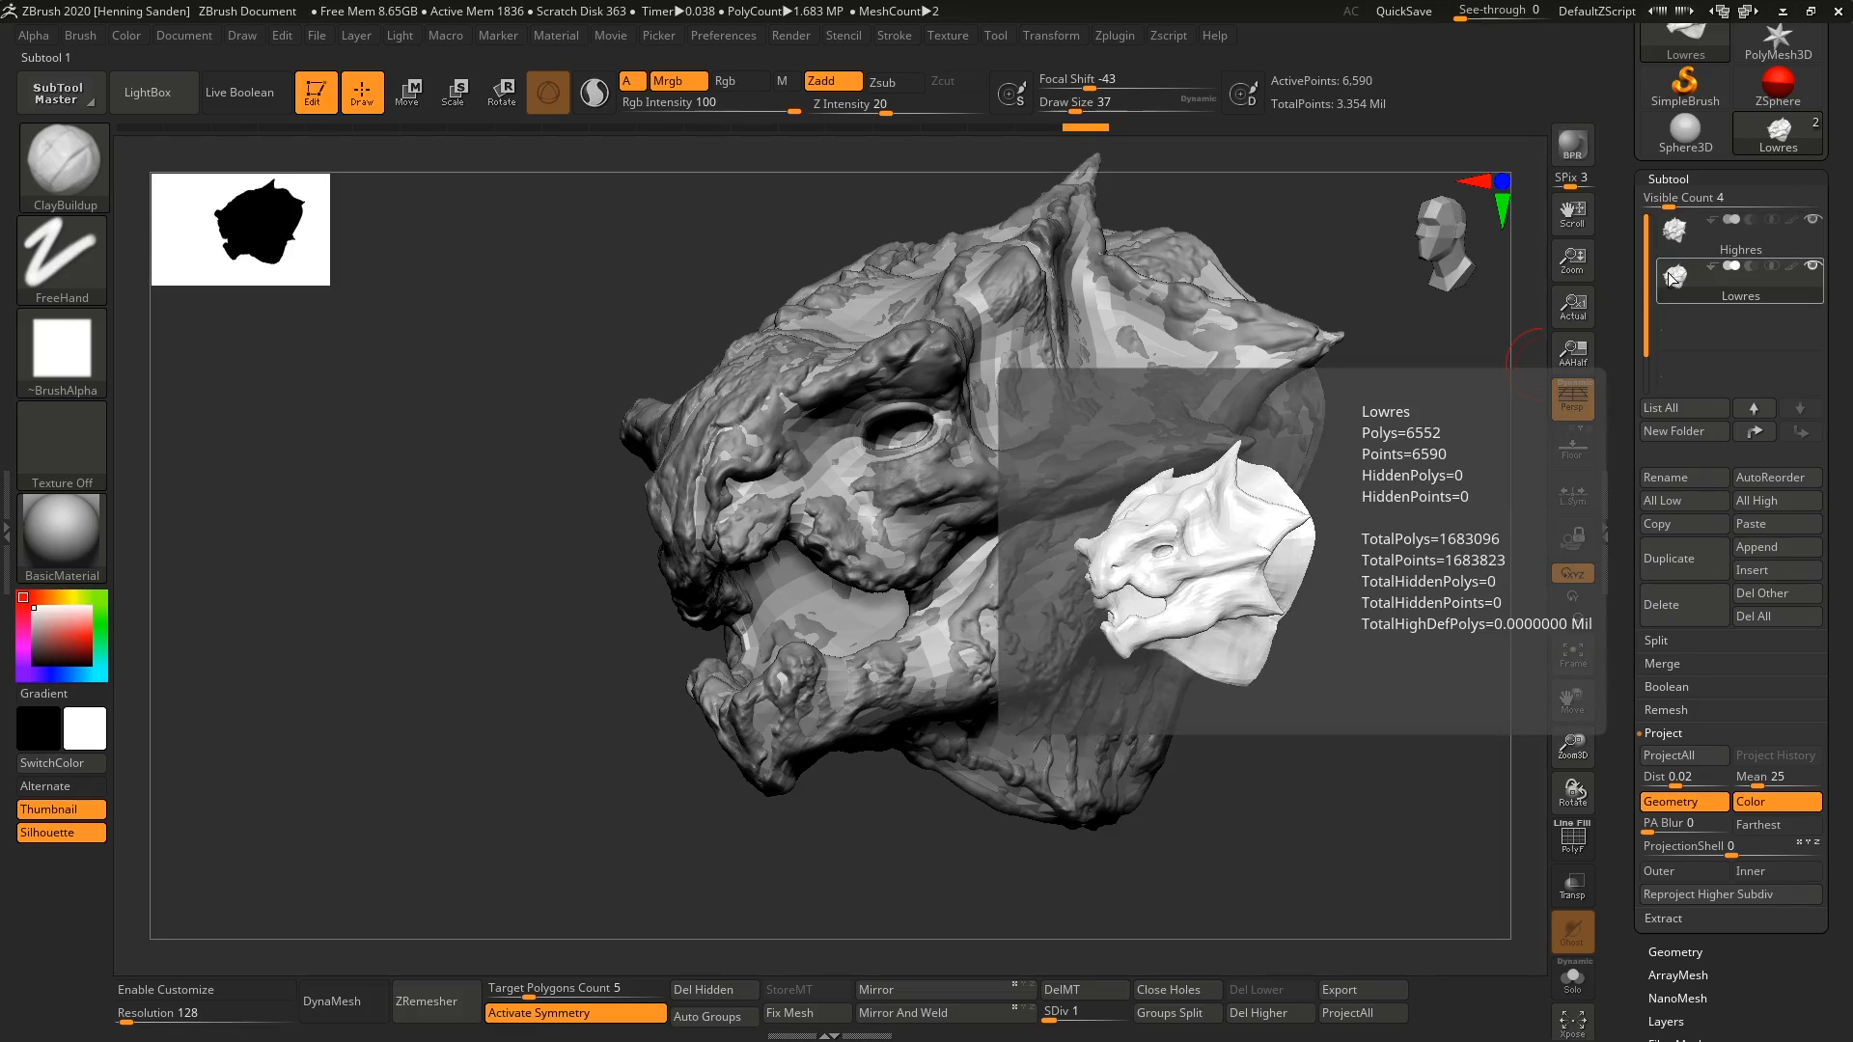
{"action": "mouse_move", "coordinate": [1669, 274]}
{"action": "left_mouse_down"}
{"action": "mouse_move", "coordinate": [1680, 224]}
{"action": "mouse_move", "coordinate": [1677, 299]}
{"action": "left_mouse_up"}
{"action": "mouse_move", "coordinate": [1681, 286]}
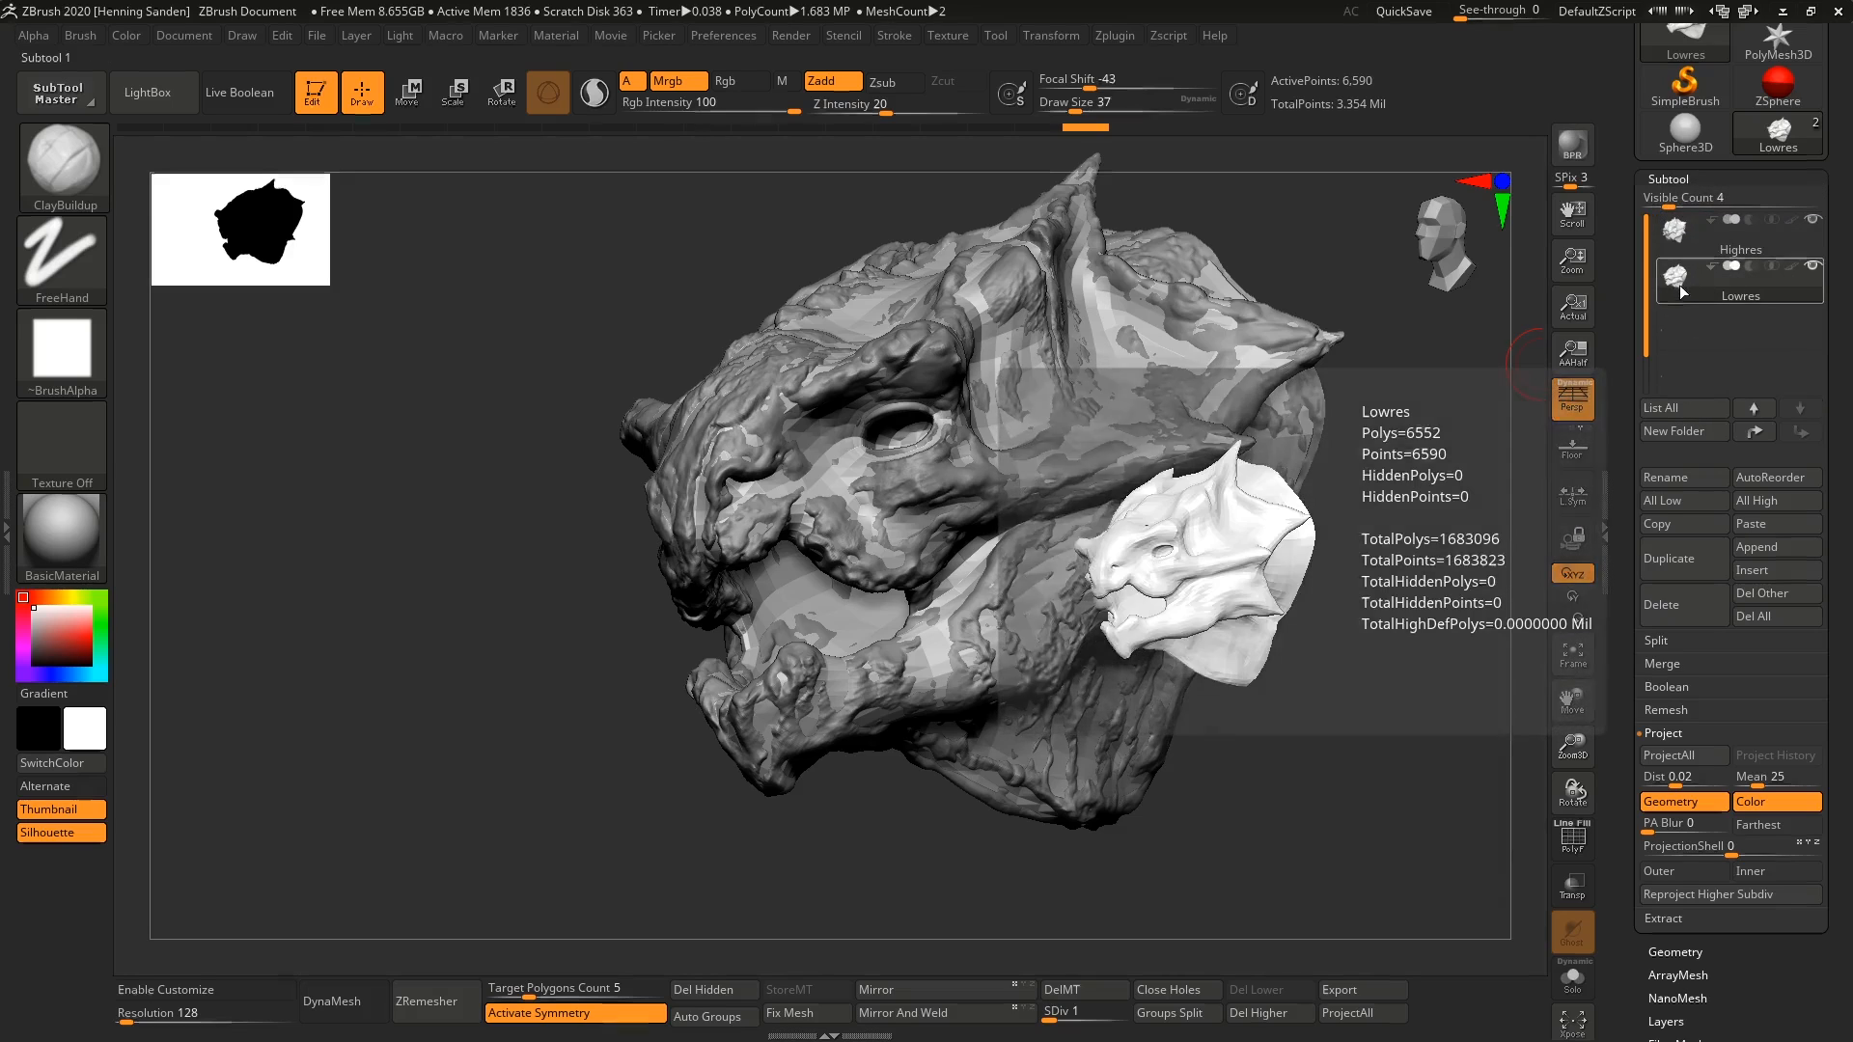
{"action": "left_click", "coordinate": [1682, 238]}
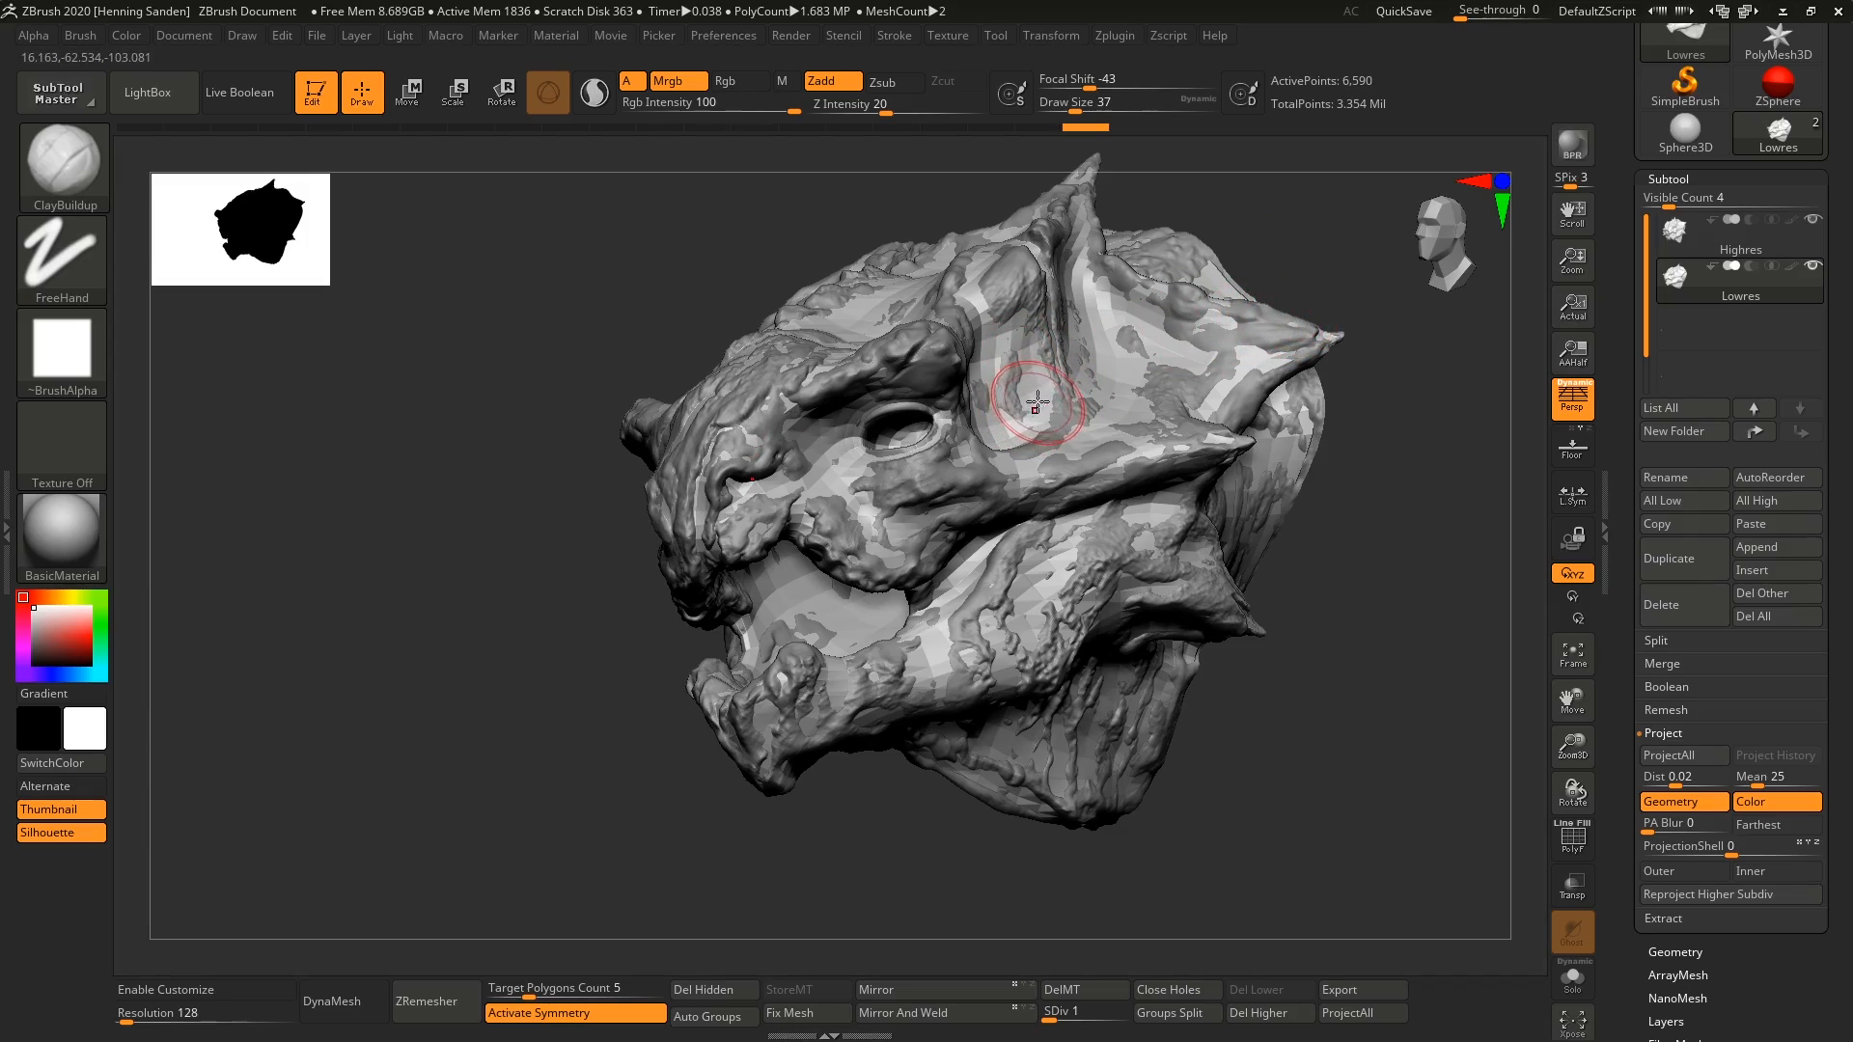
{"action": "left_click", "coordinate": [1685, 758]}
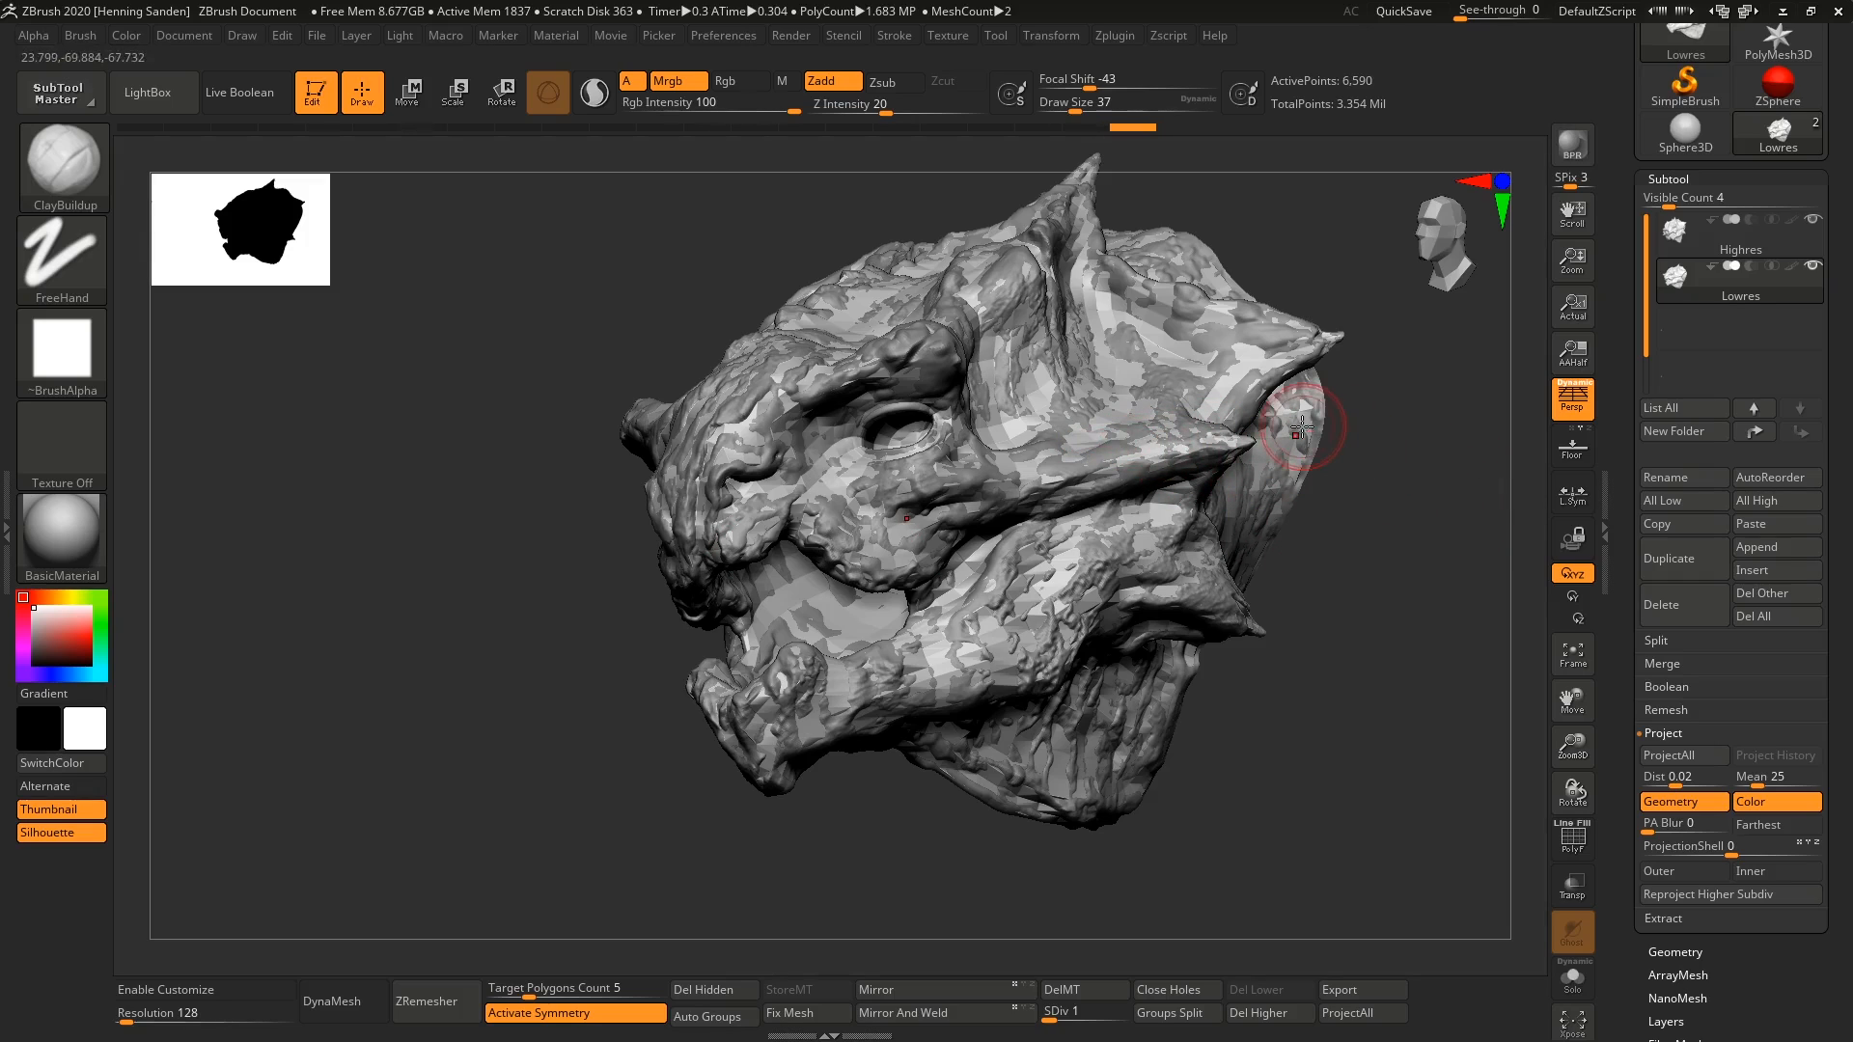
Step: Raise Lowres through subdivision levels 2 to 5, projecting the Highres detail onto it with ProjectAll at each level
{"action": "key", "text": "ctrl+d"}
{"action": "left_click", "coordinate": [1678, 760]}
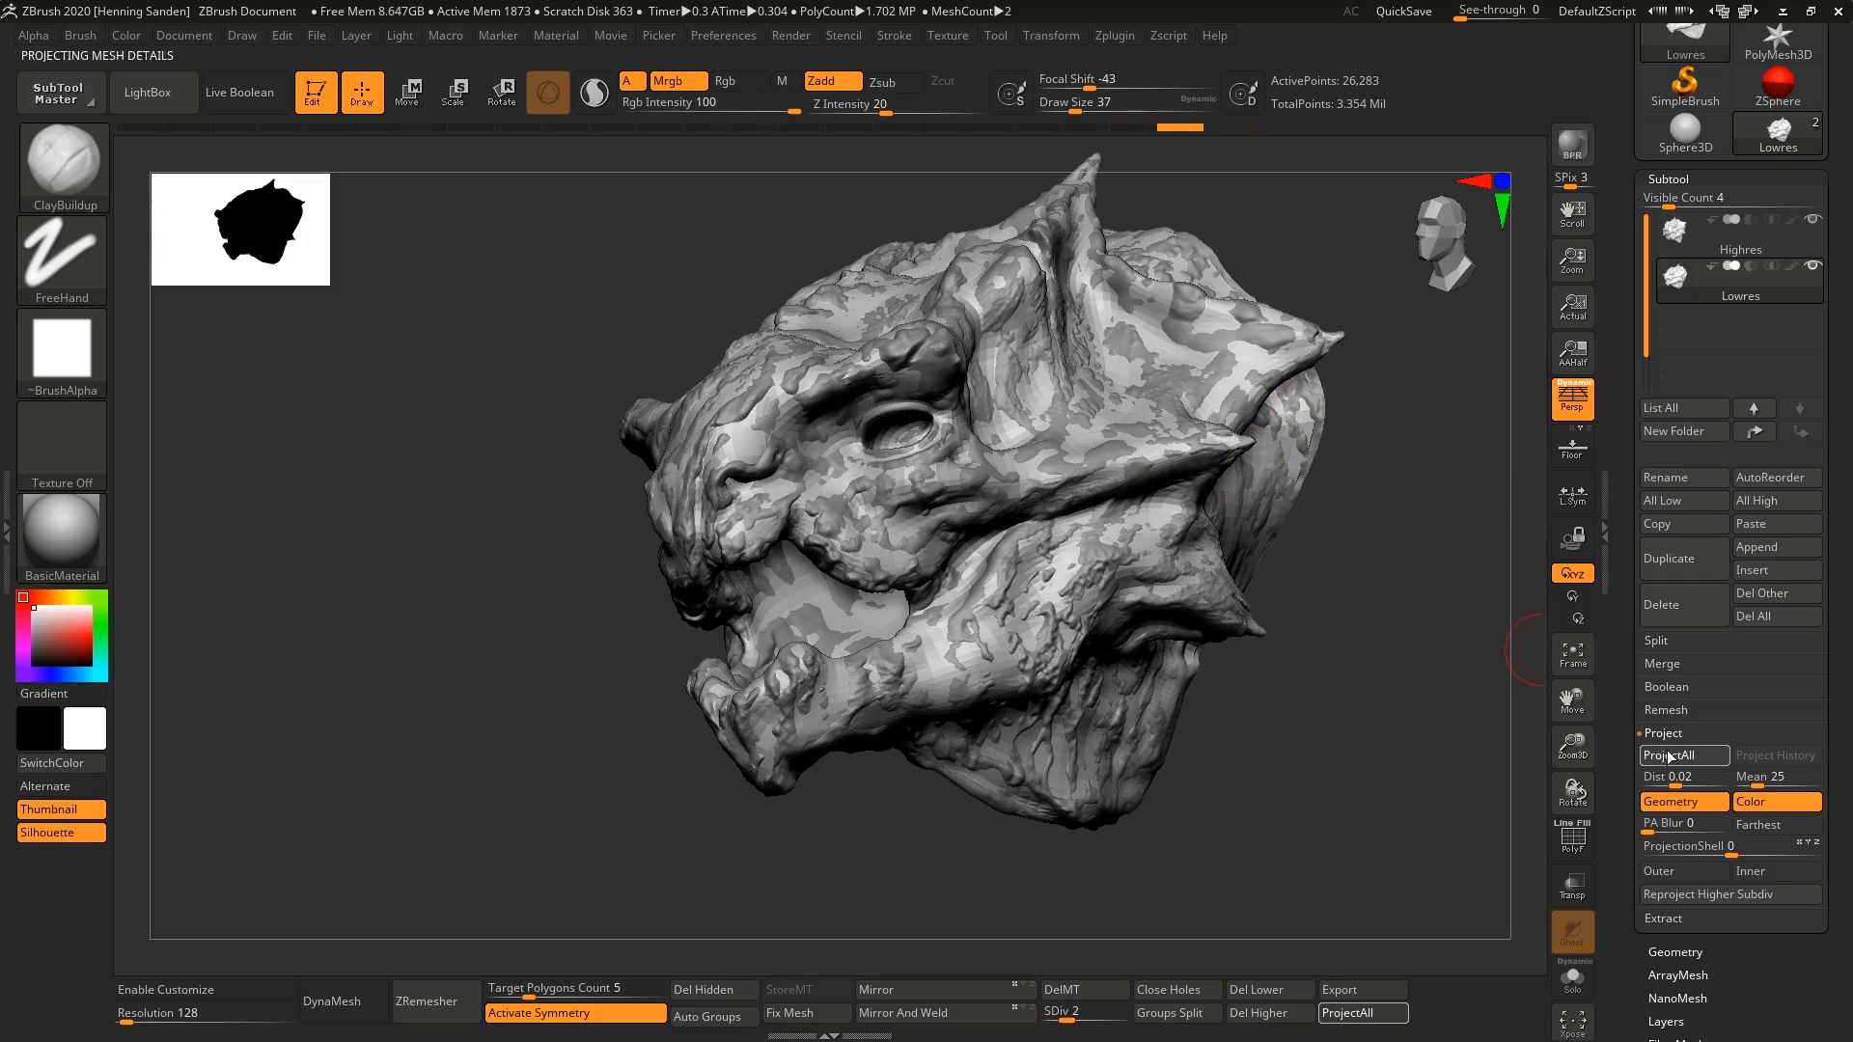
{"action": "key", "text": "ctrl+d"}
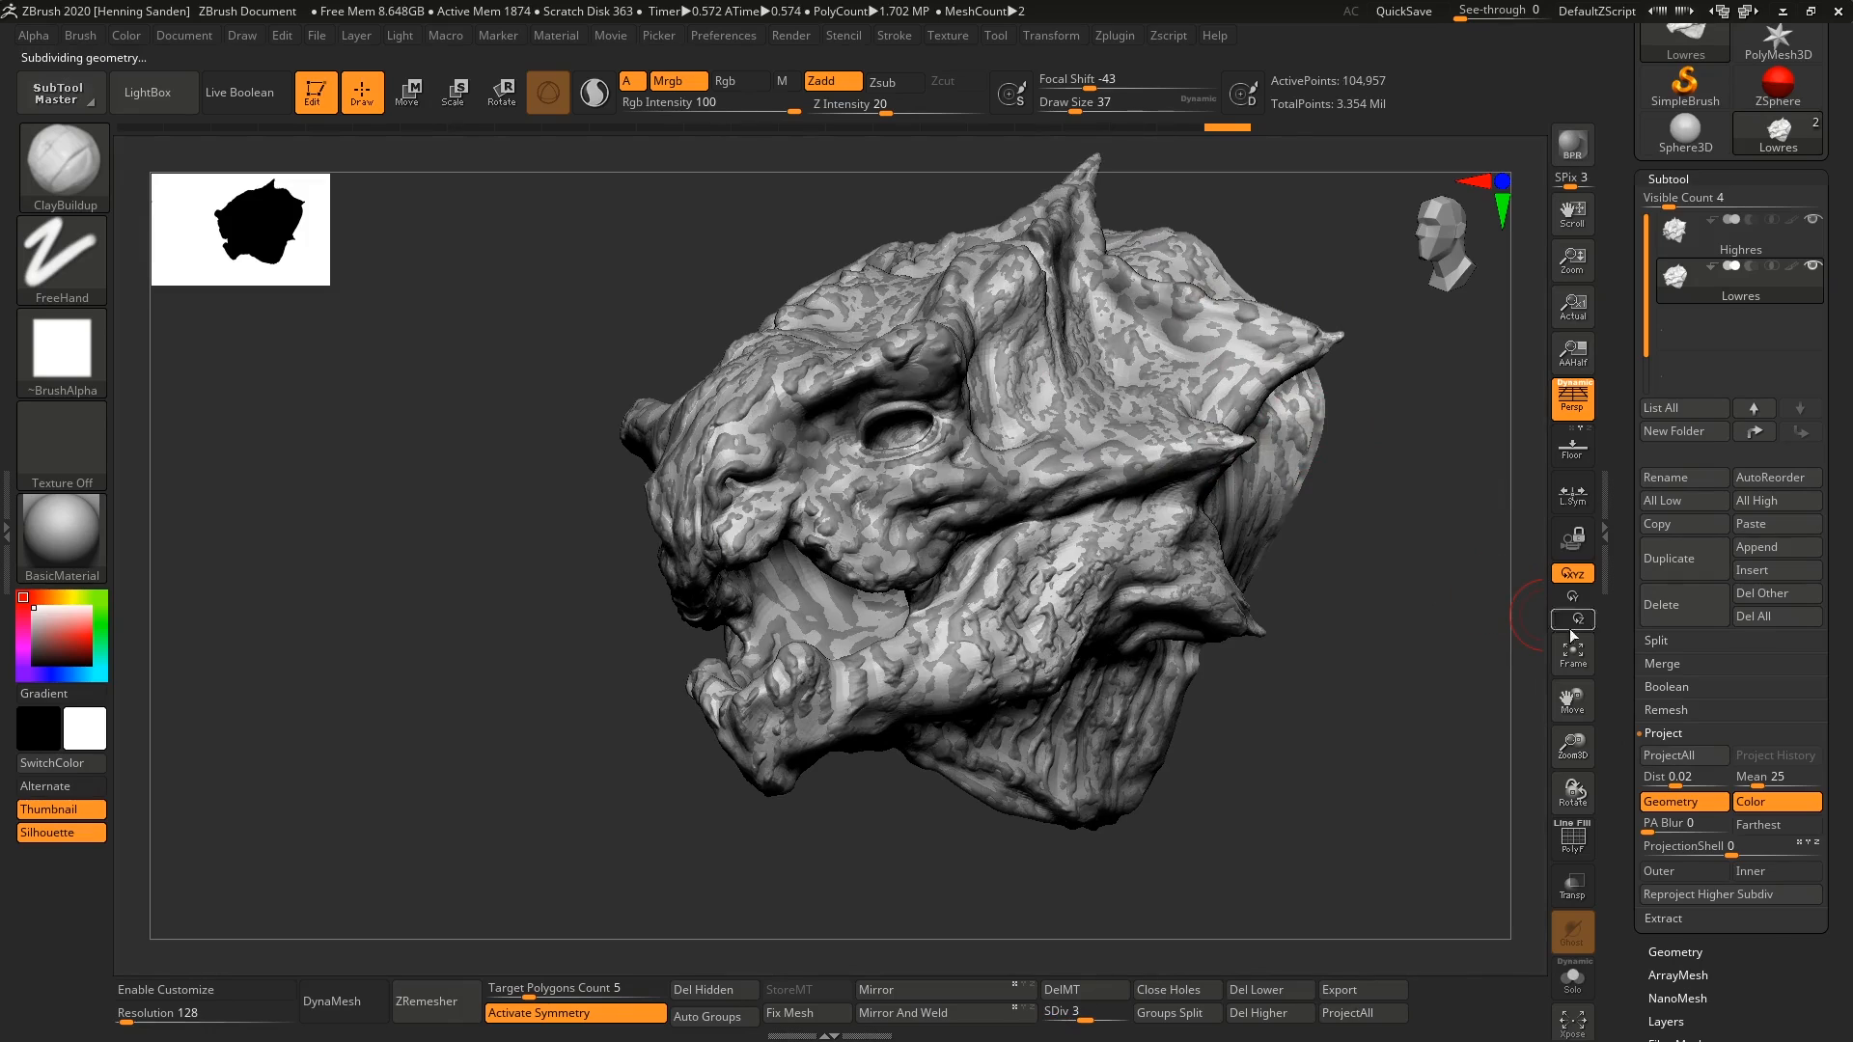
{"action": "left_click", "coordinate": [1676, 759]}
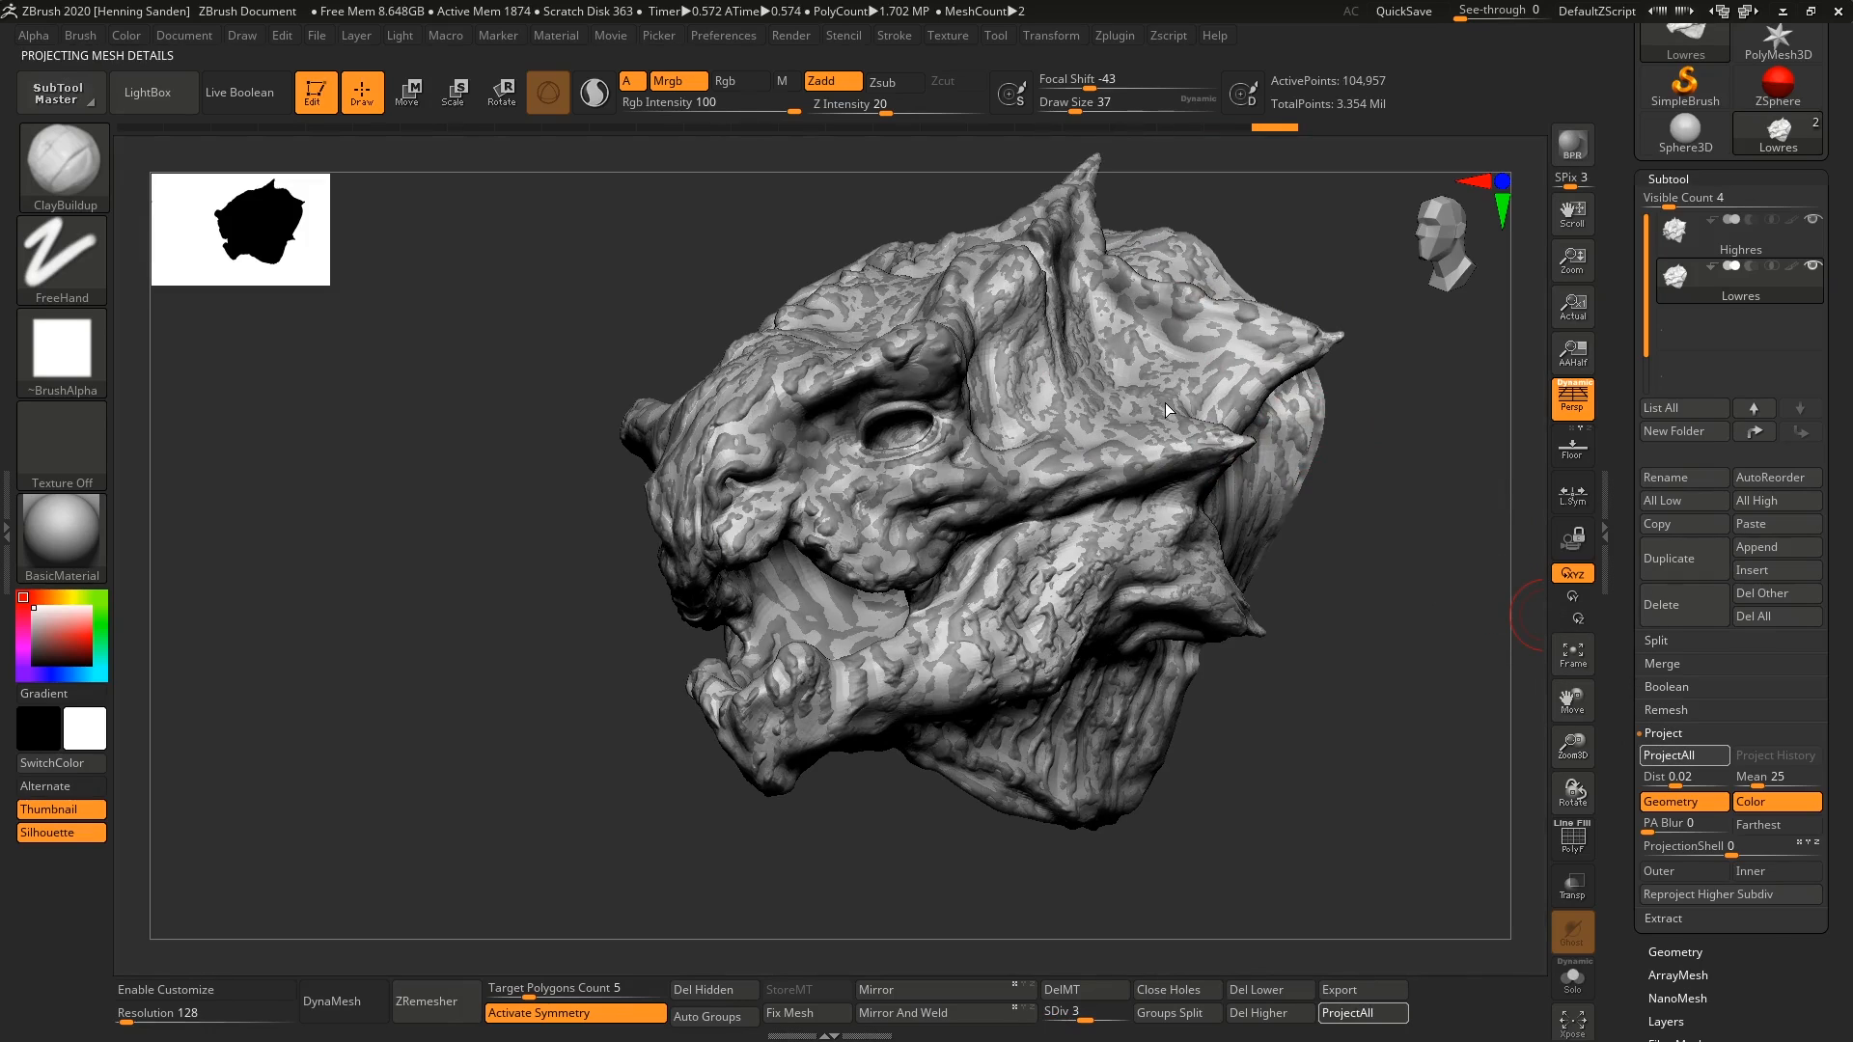
{"action": "left_click", "coordinate": [1670, 757]}
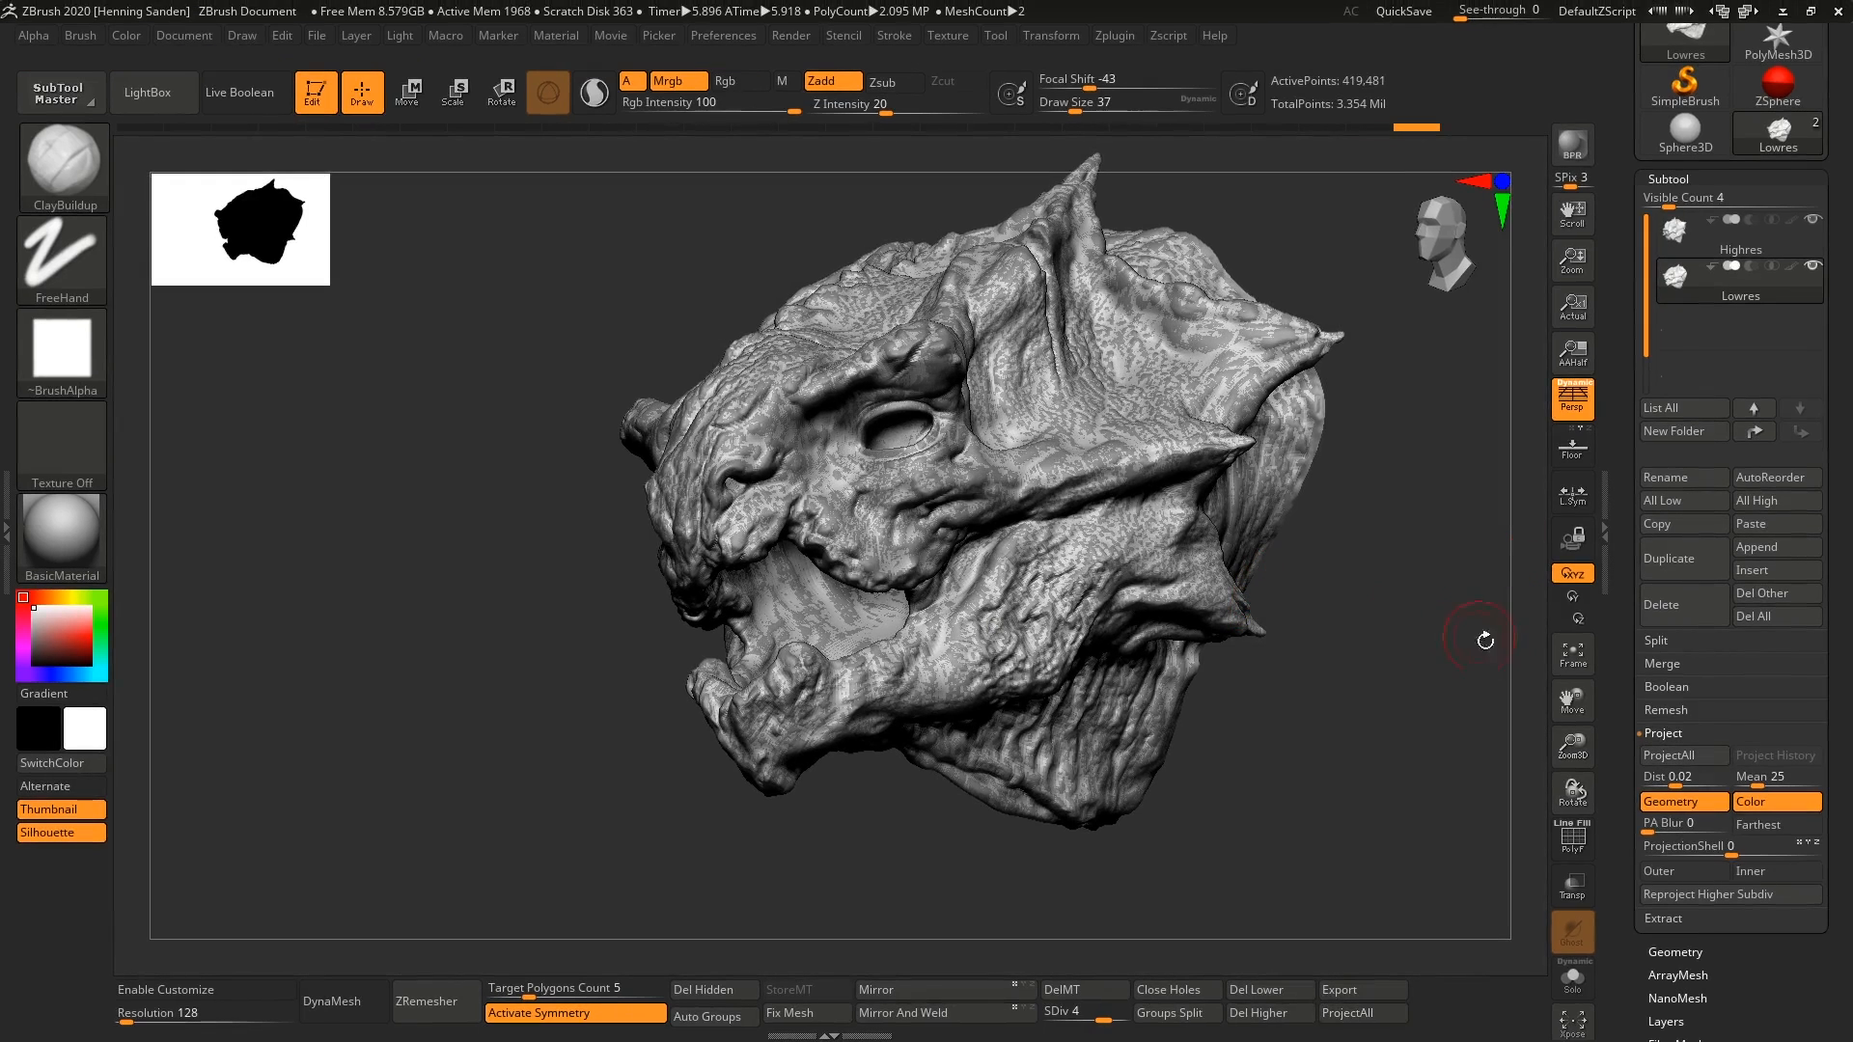
{"action": "key", "text": "d"}
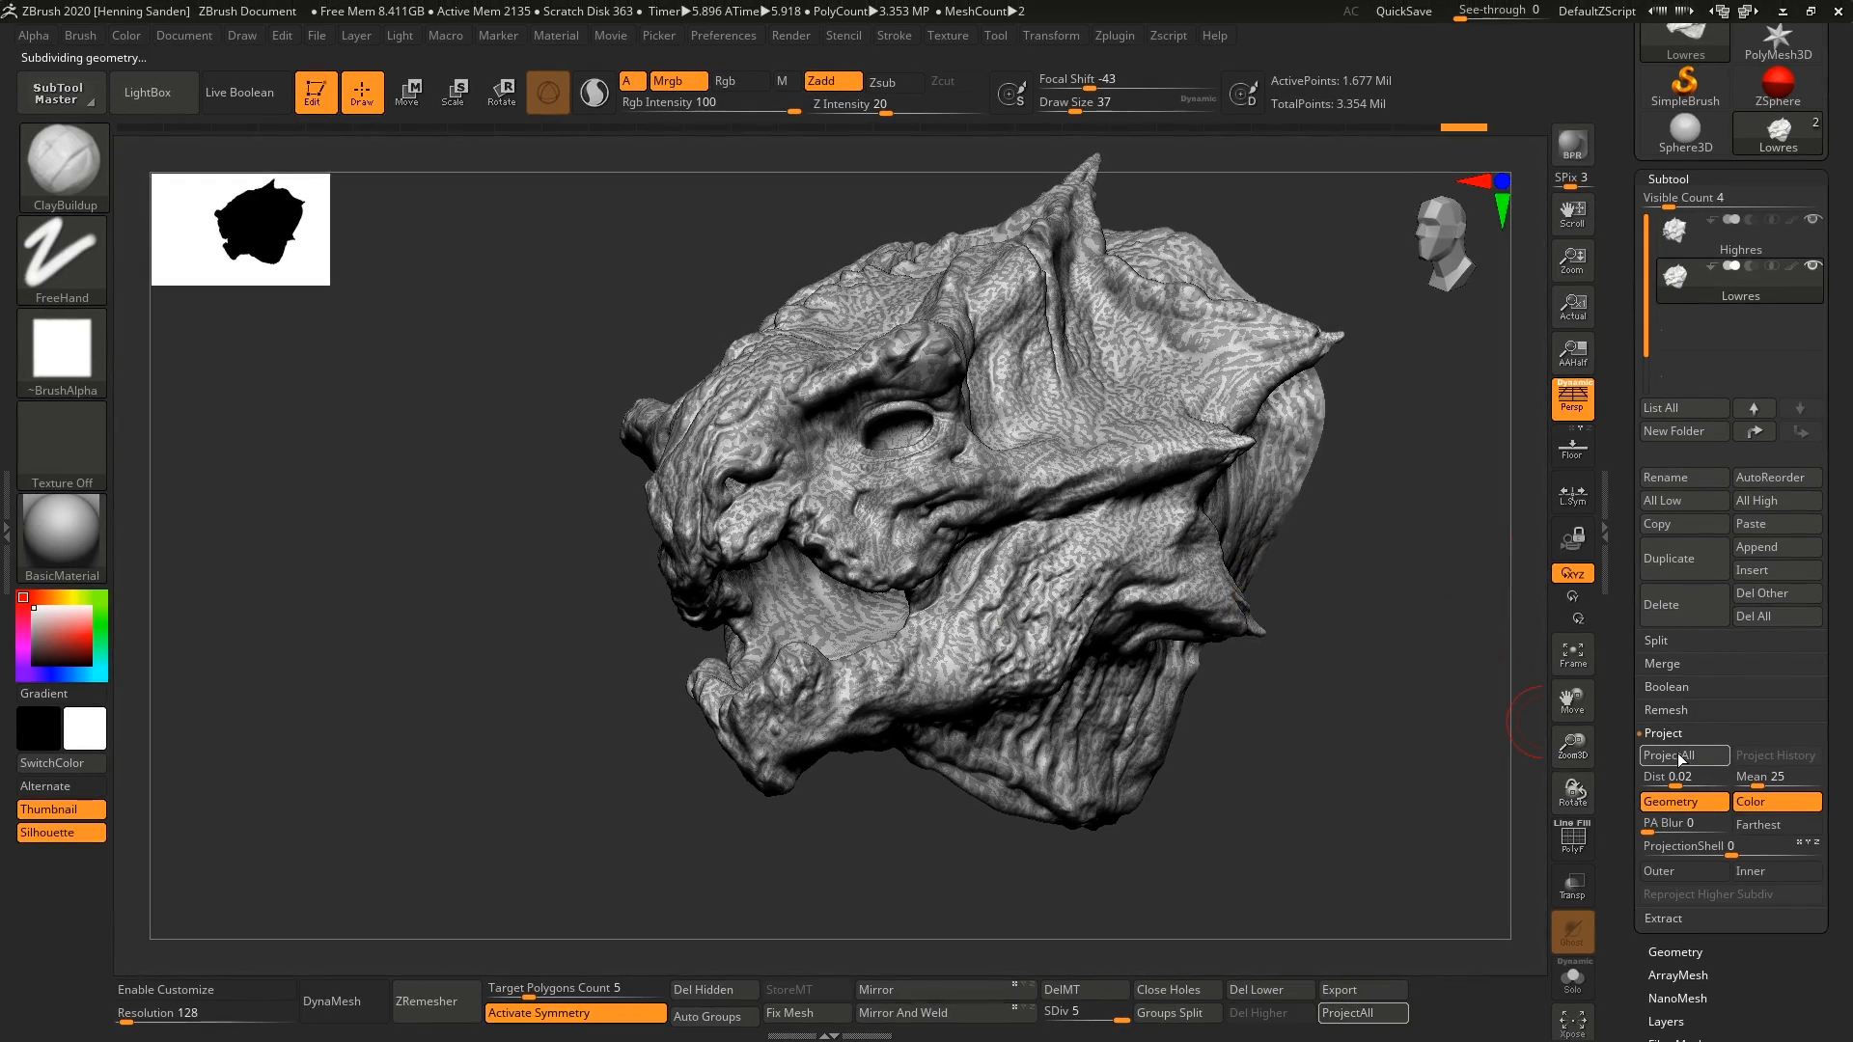
{"action": "left_click", "coordinate": [1687, 757]}
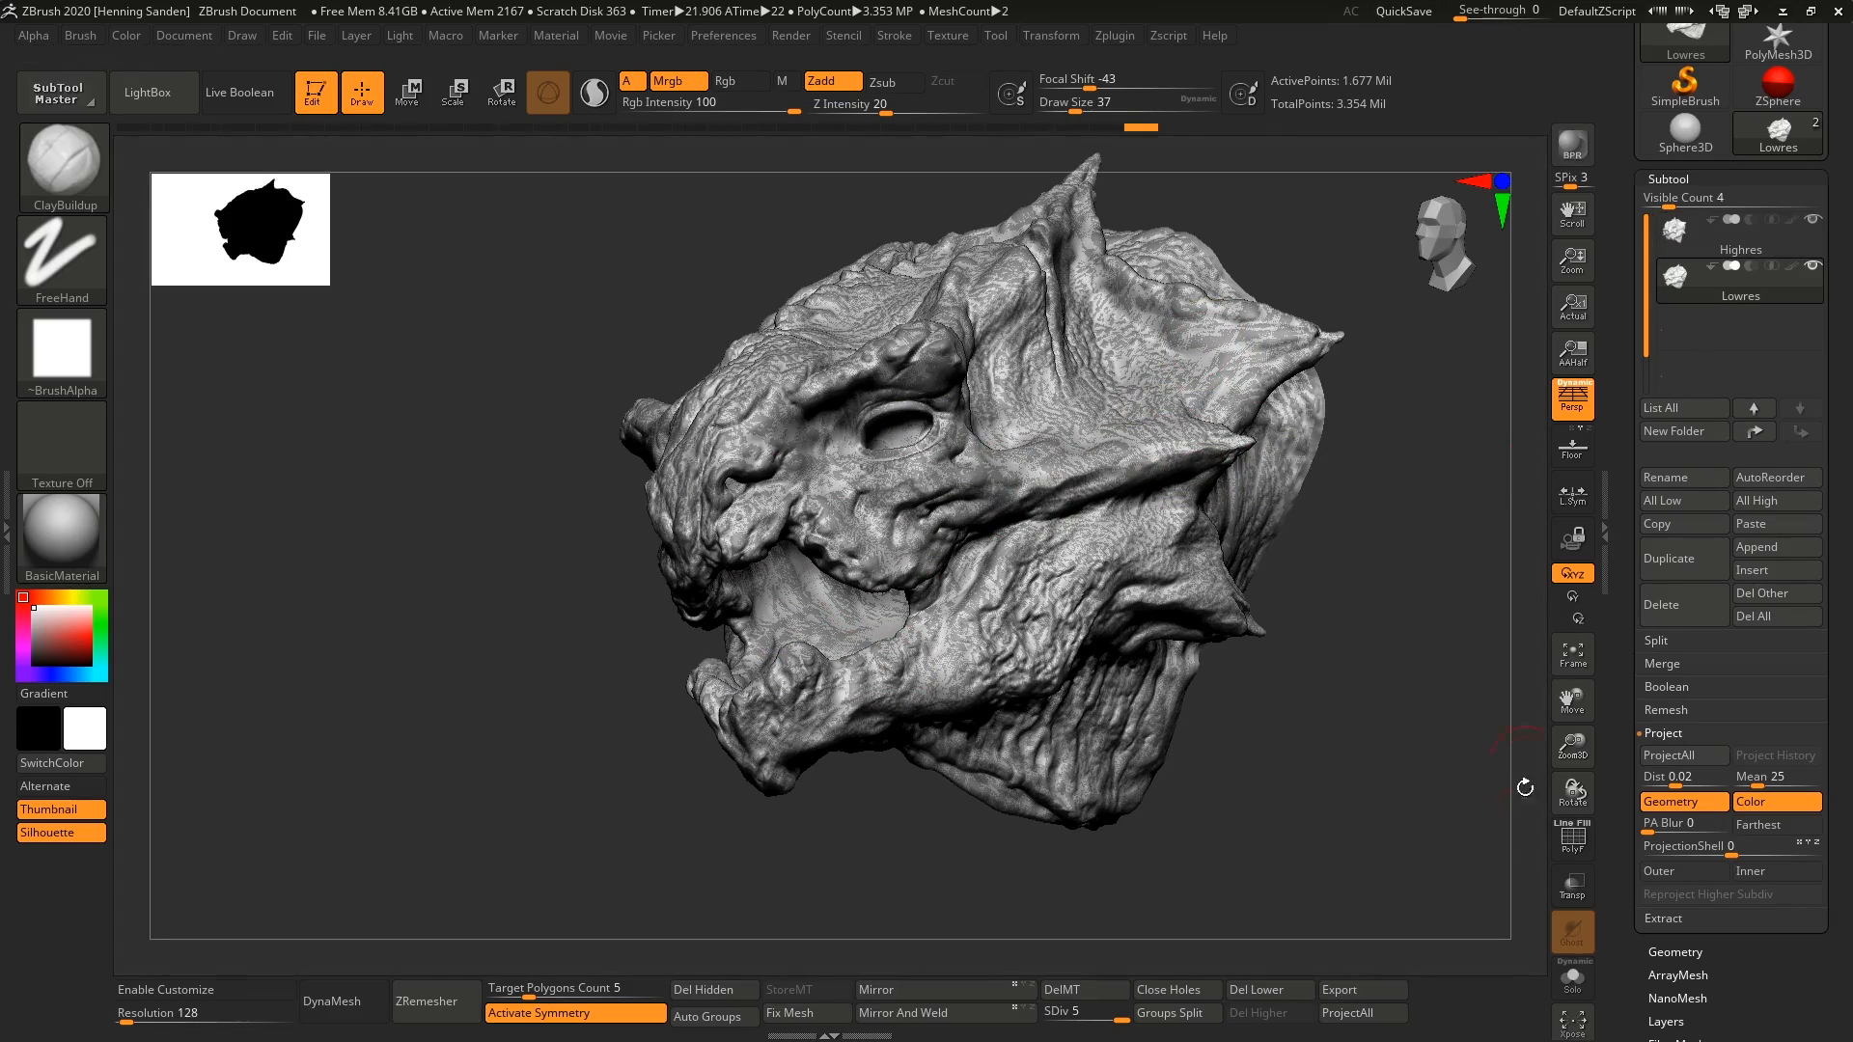
Step: Toggle Solo on Lowres and examine the projection around the eye, brow and horns for artifacts, comparing it with both subtools shown
{"action": "left_click", "coordinate": [1573, 977]}
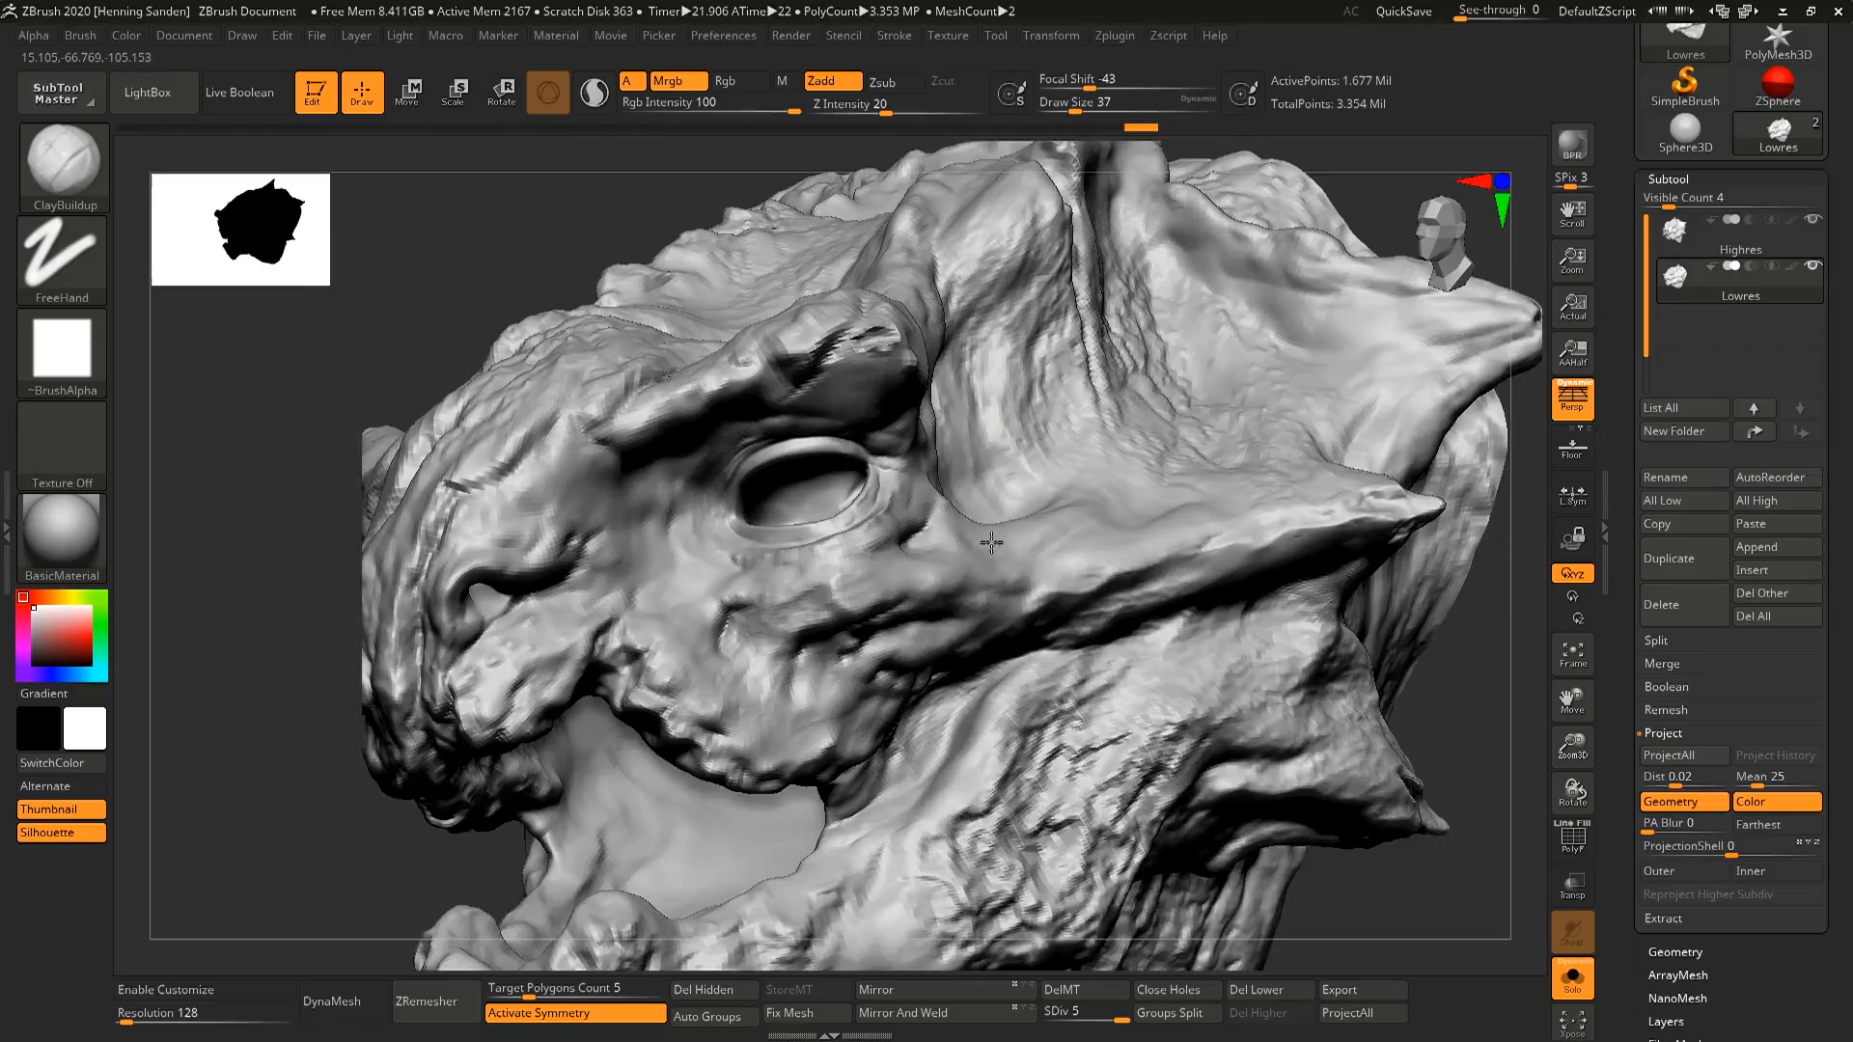
{"action": "right_click_drag", "start_coordinate": [991, 542], "coordinate": [1013, 512]}
{"action": "mouse_move", "coordinate": [1067, 380]}
{"action": "right_mouse_down"}
{"action": "mouse_move", "coordinate": [1038, 492]}
{"action": "mouse_move", "coordinate": [952, 573]}
{"action": "mouse_move", "coordinate": [1138, 444]}
{"action": "right_mouse_up"}
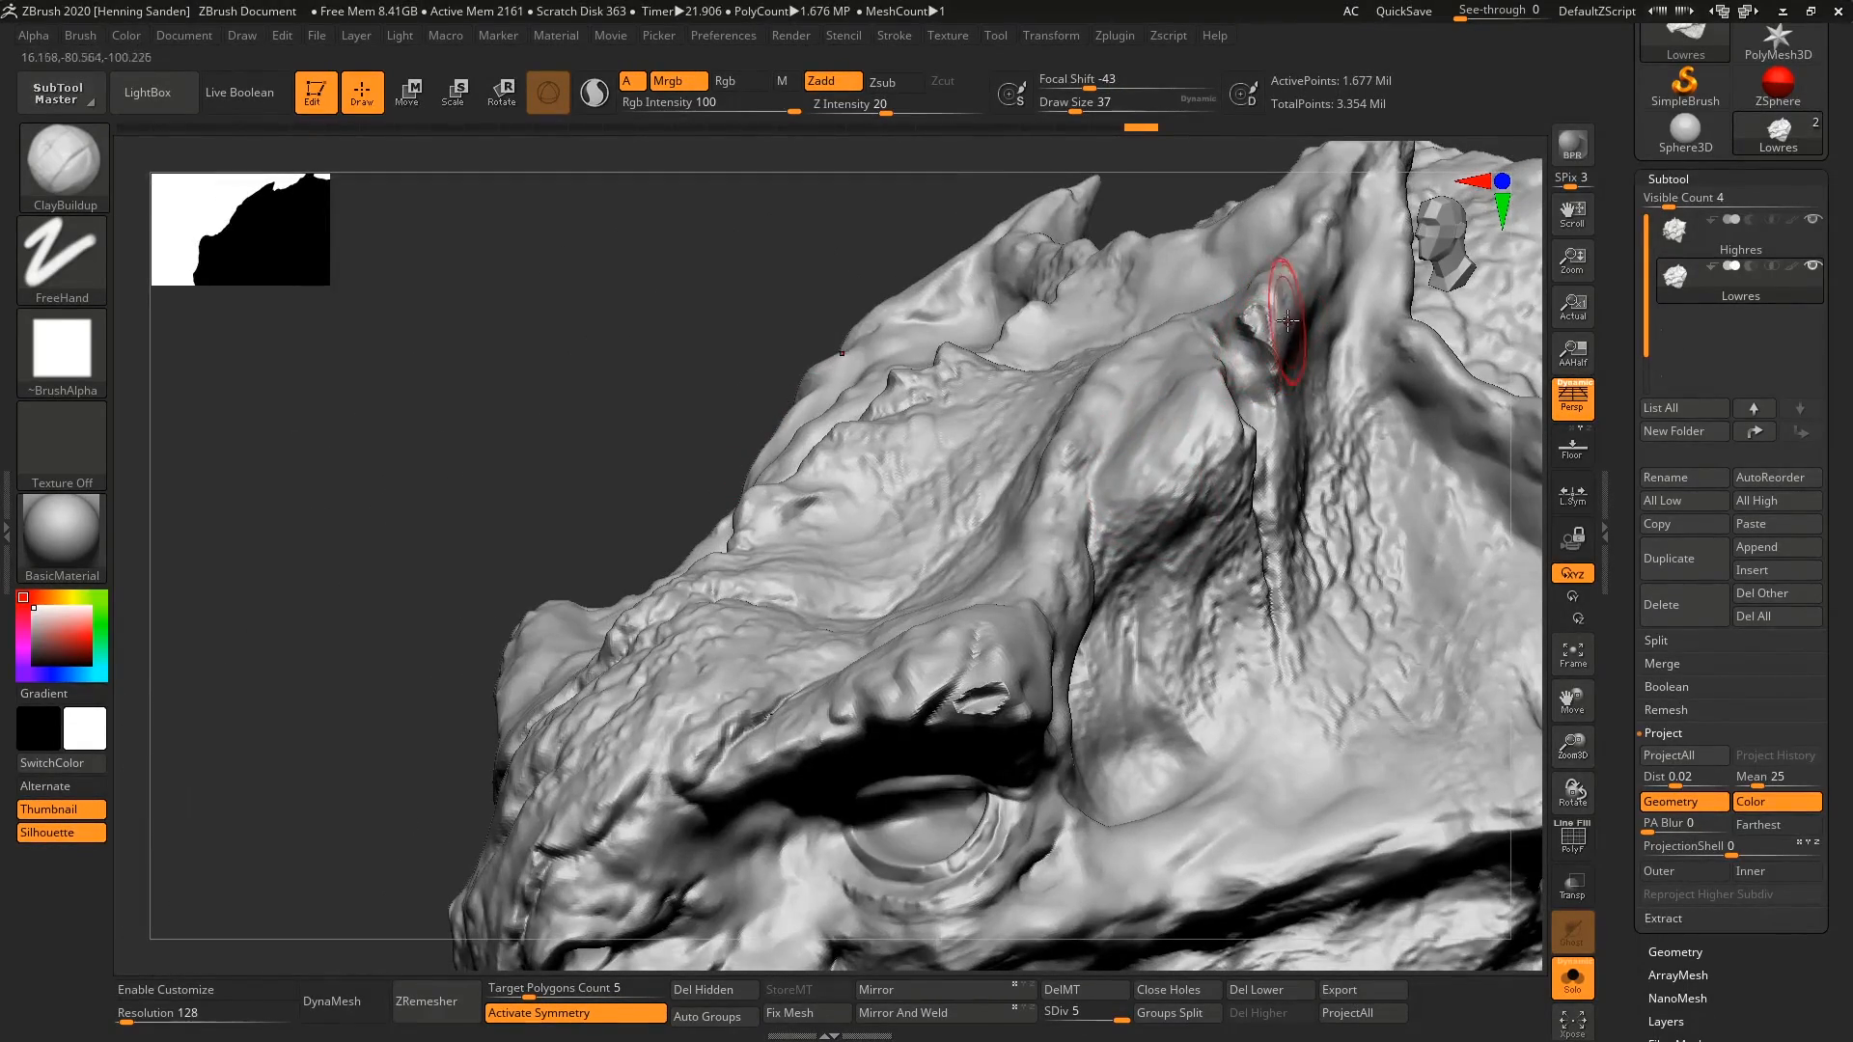
{"action": "right_click_drag", "start_coordinate": [1250, 361], "coordinate": [1034, 538]}
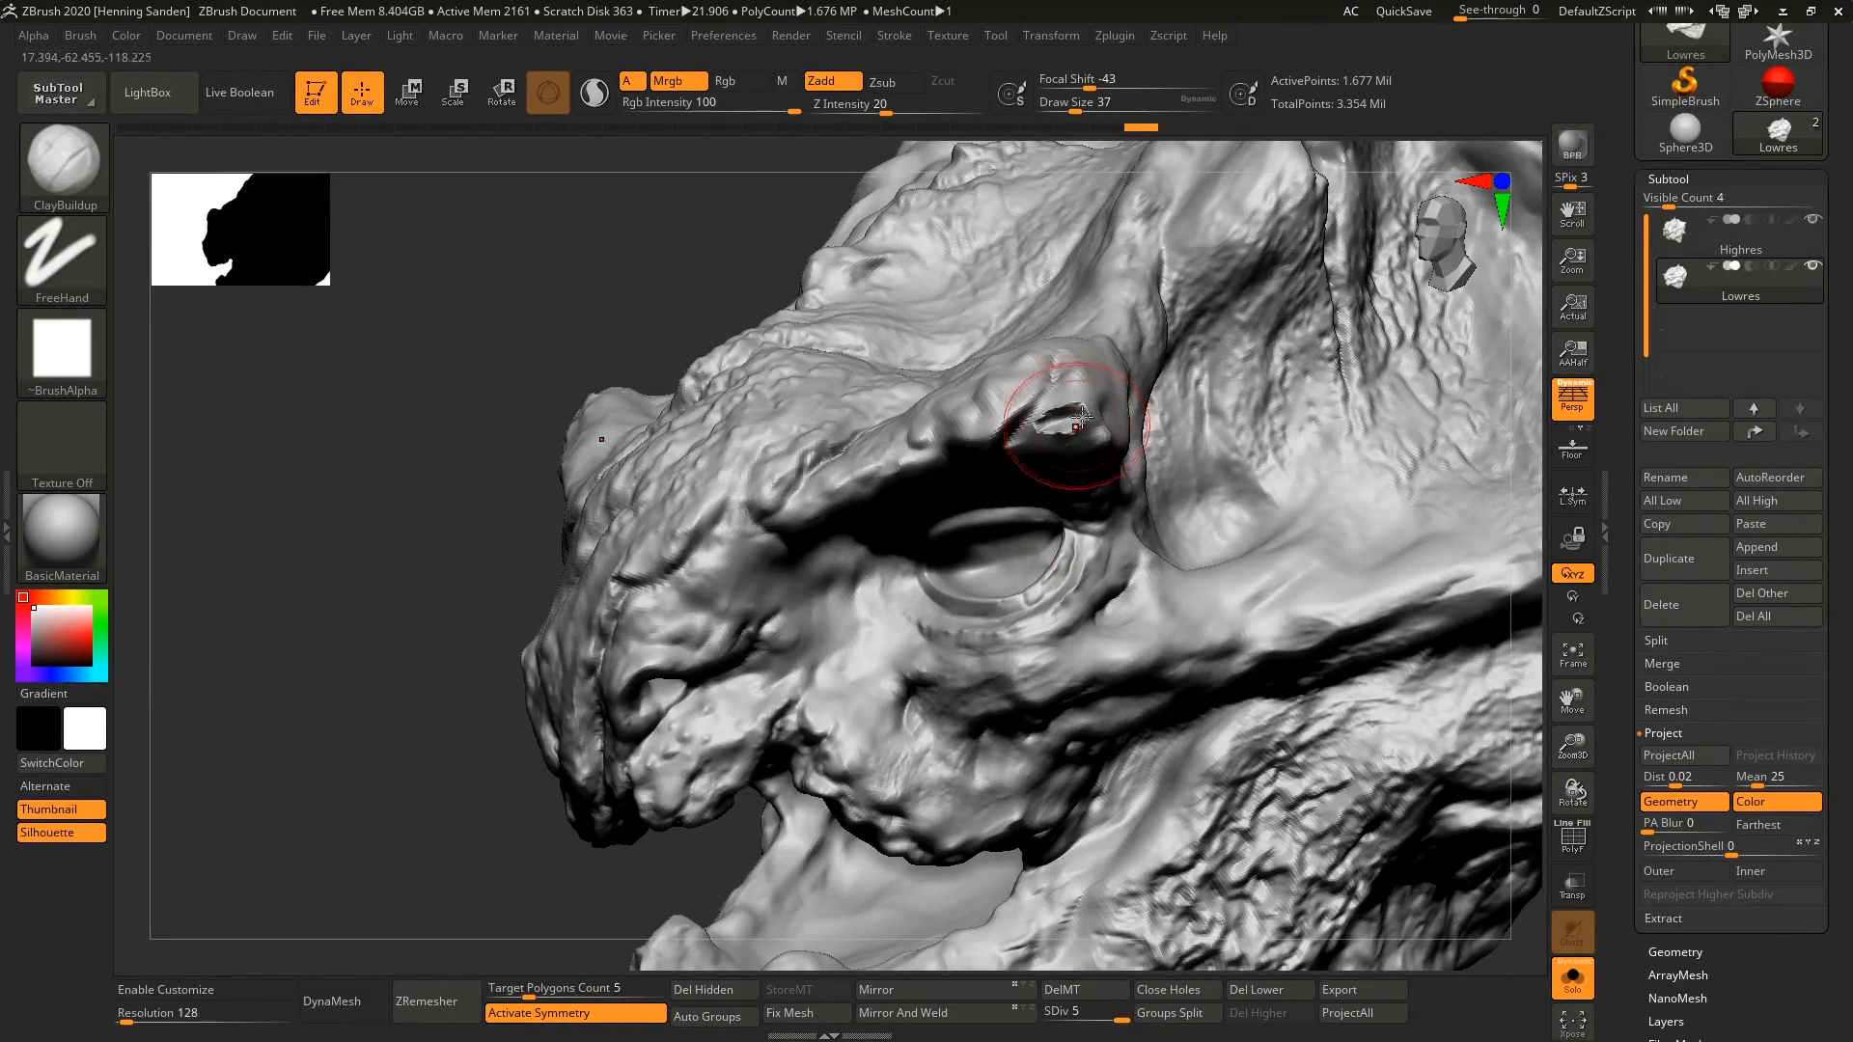
{"action": "right_click_drag", "start_coordinate": [1055, 447], "coordinate": [1518, 521]}
{"action": "left_click", "coordinate": [1577, 984]}
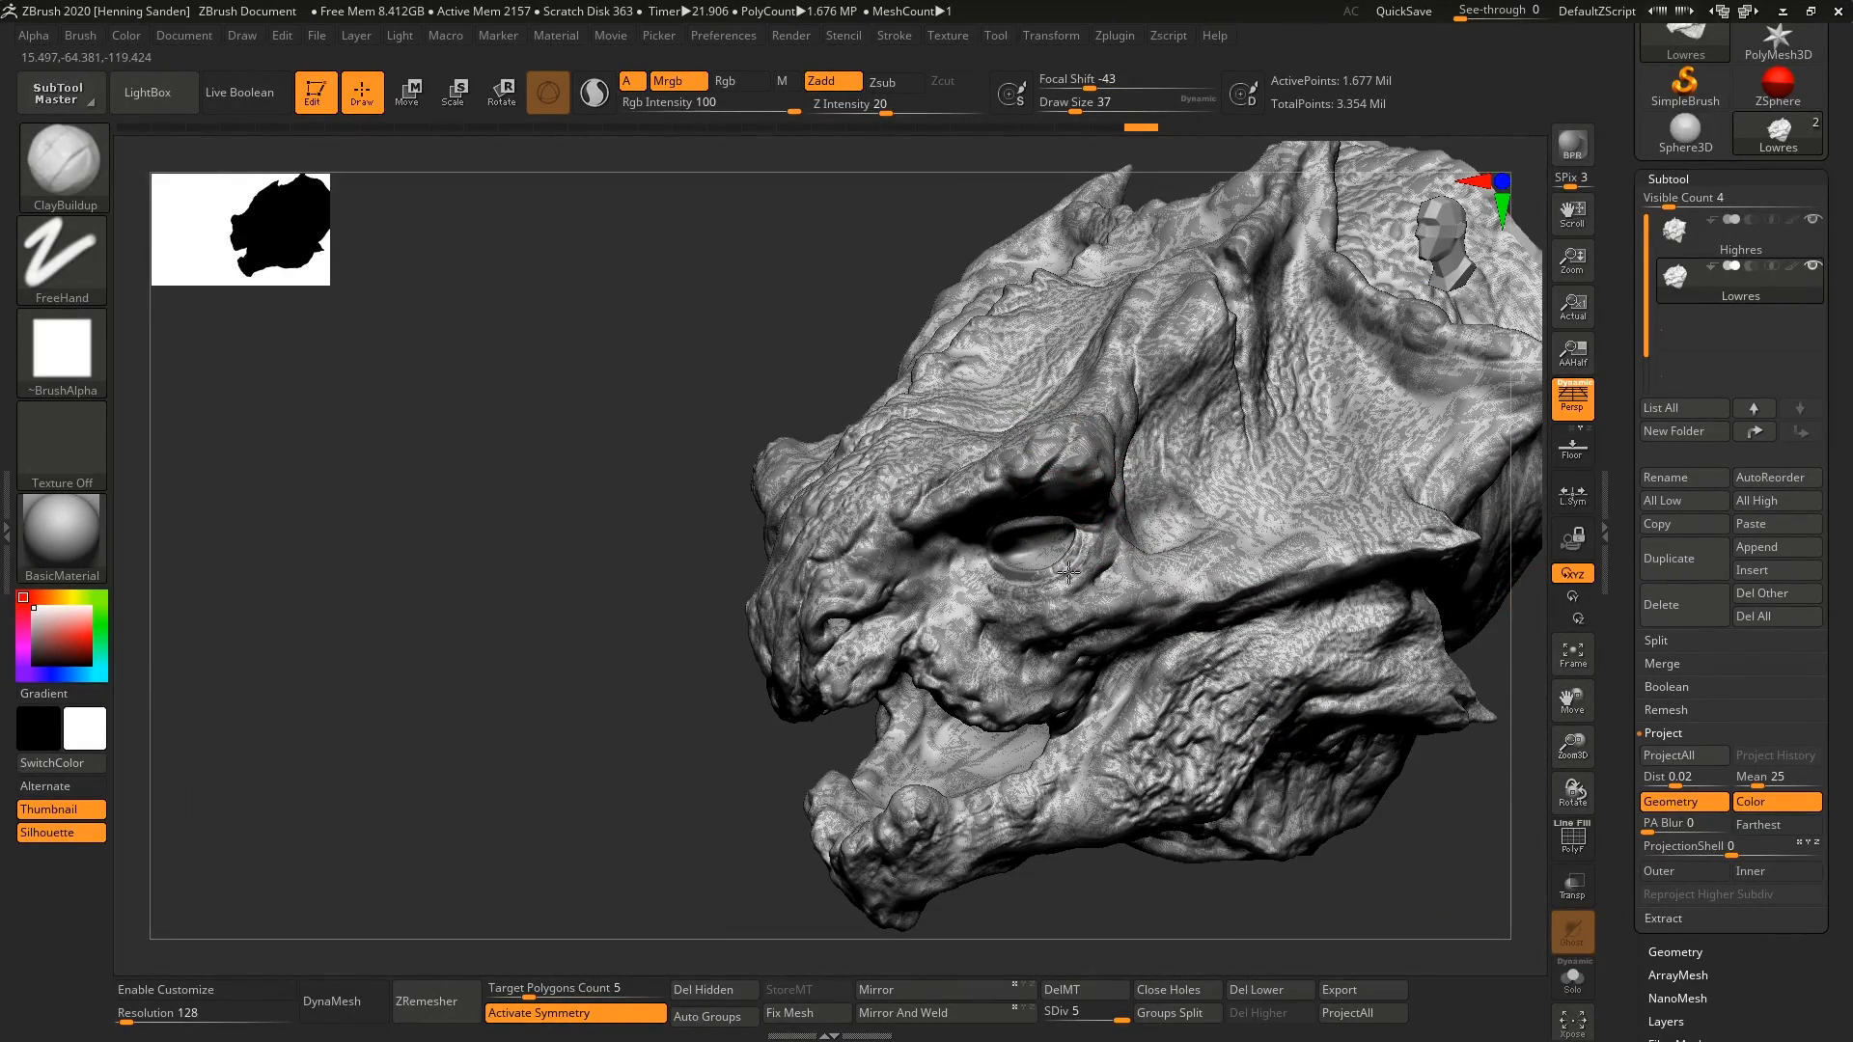
{"action": "mouse_move", "coordinate": [1171, 542]}
{"action": "right_mouse_down", "text": "ctrl"}
{"action": "mouse_move", "coordinate": [1160, 480]}
{"action": "mouse_move", "coordinate": [1178, 546]}
{"action": "mouse_move", "coordinate": [1156, 536]}
{"action": "right_mouse_up", "text": "ctrl"}
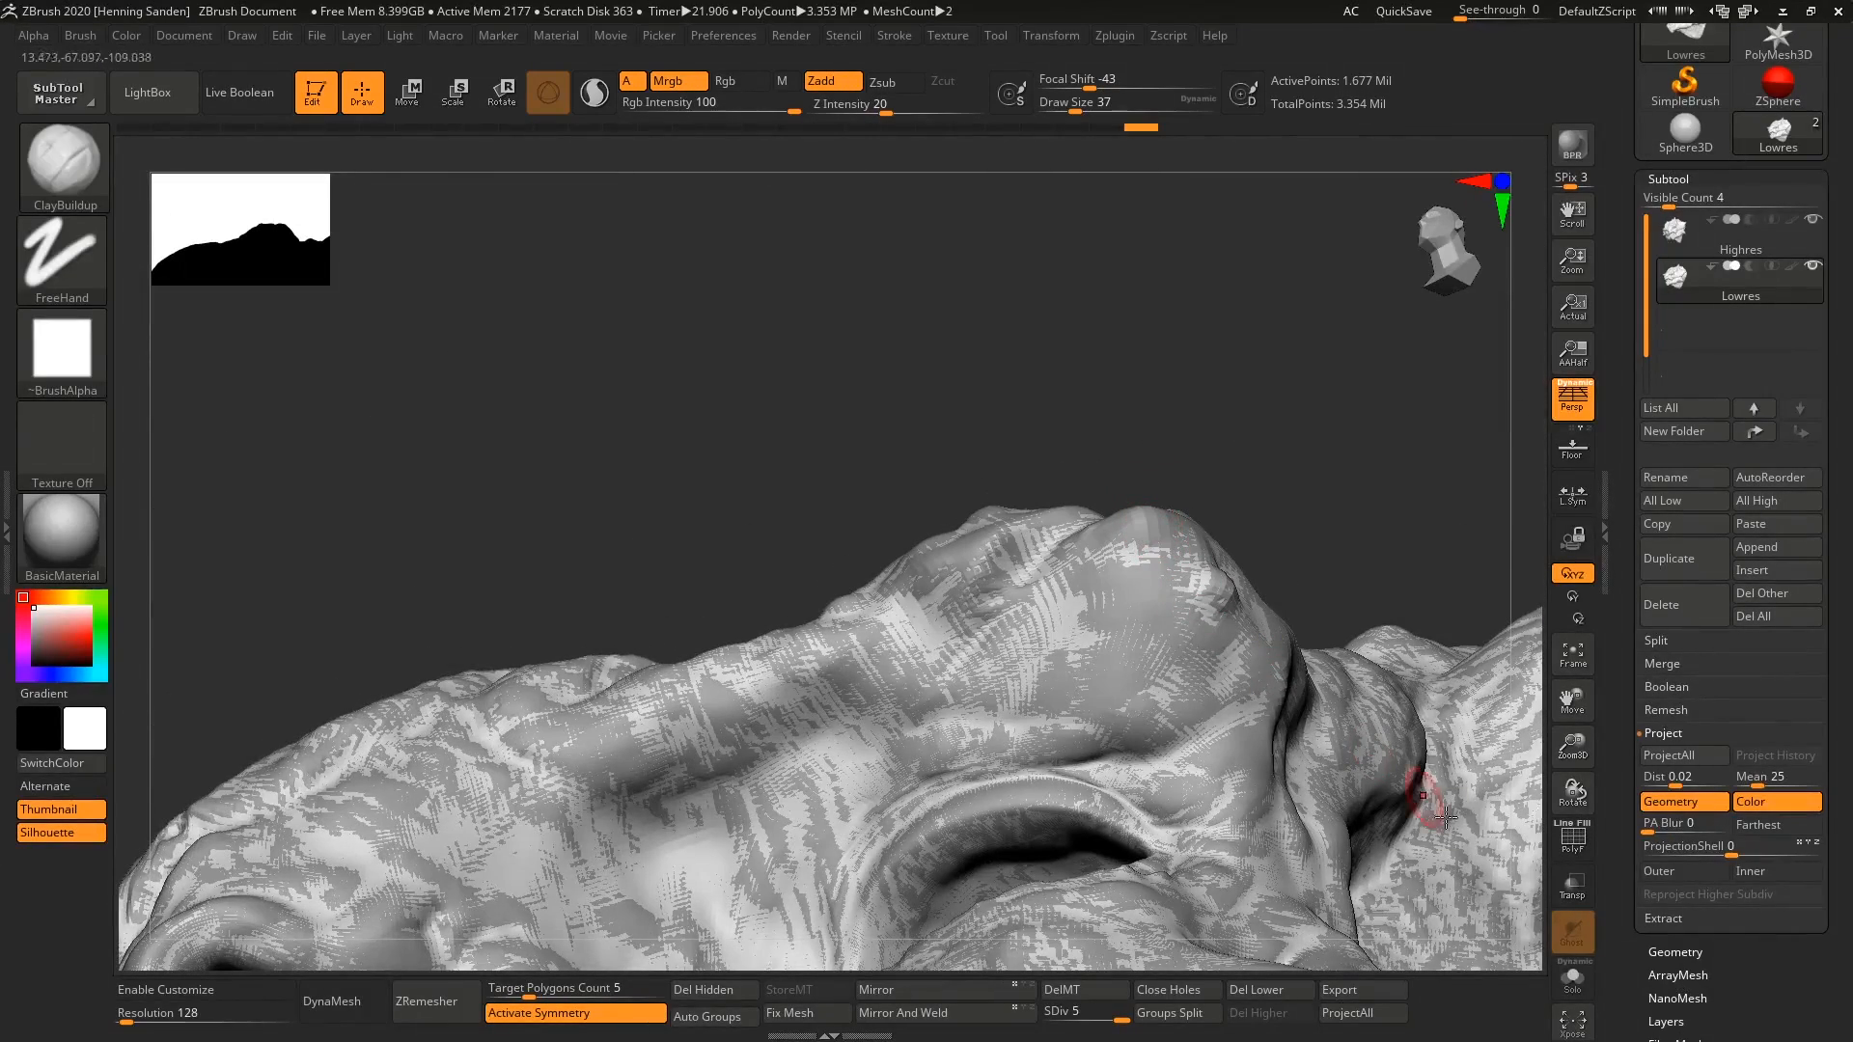
{"action": "left_click", "coordinate": [1584, 987]}
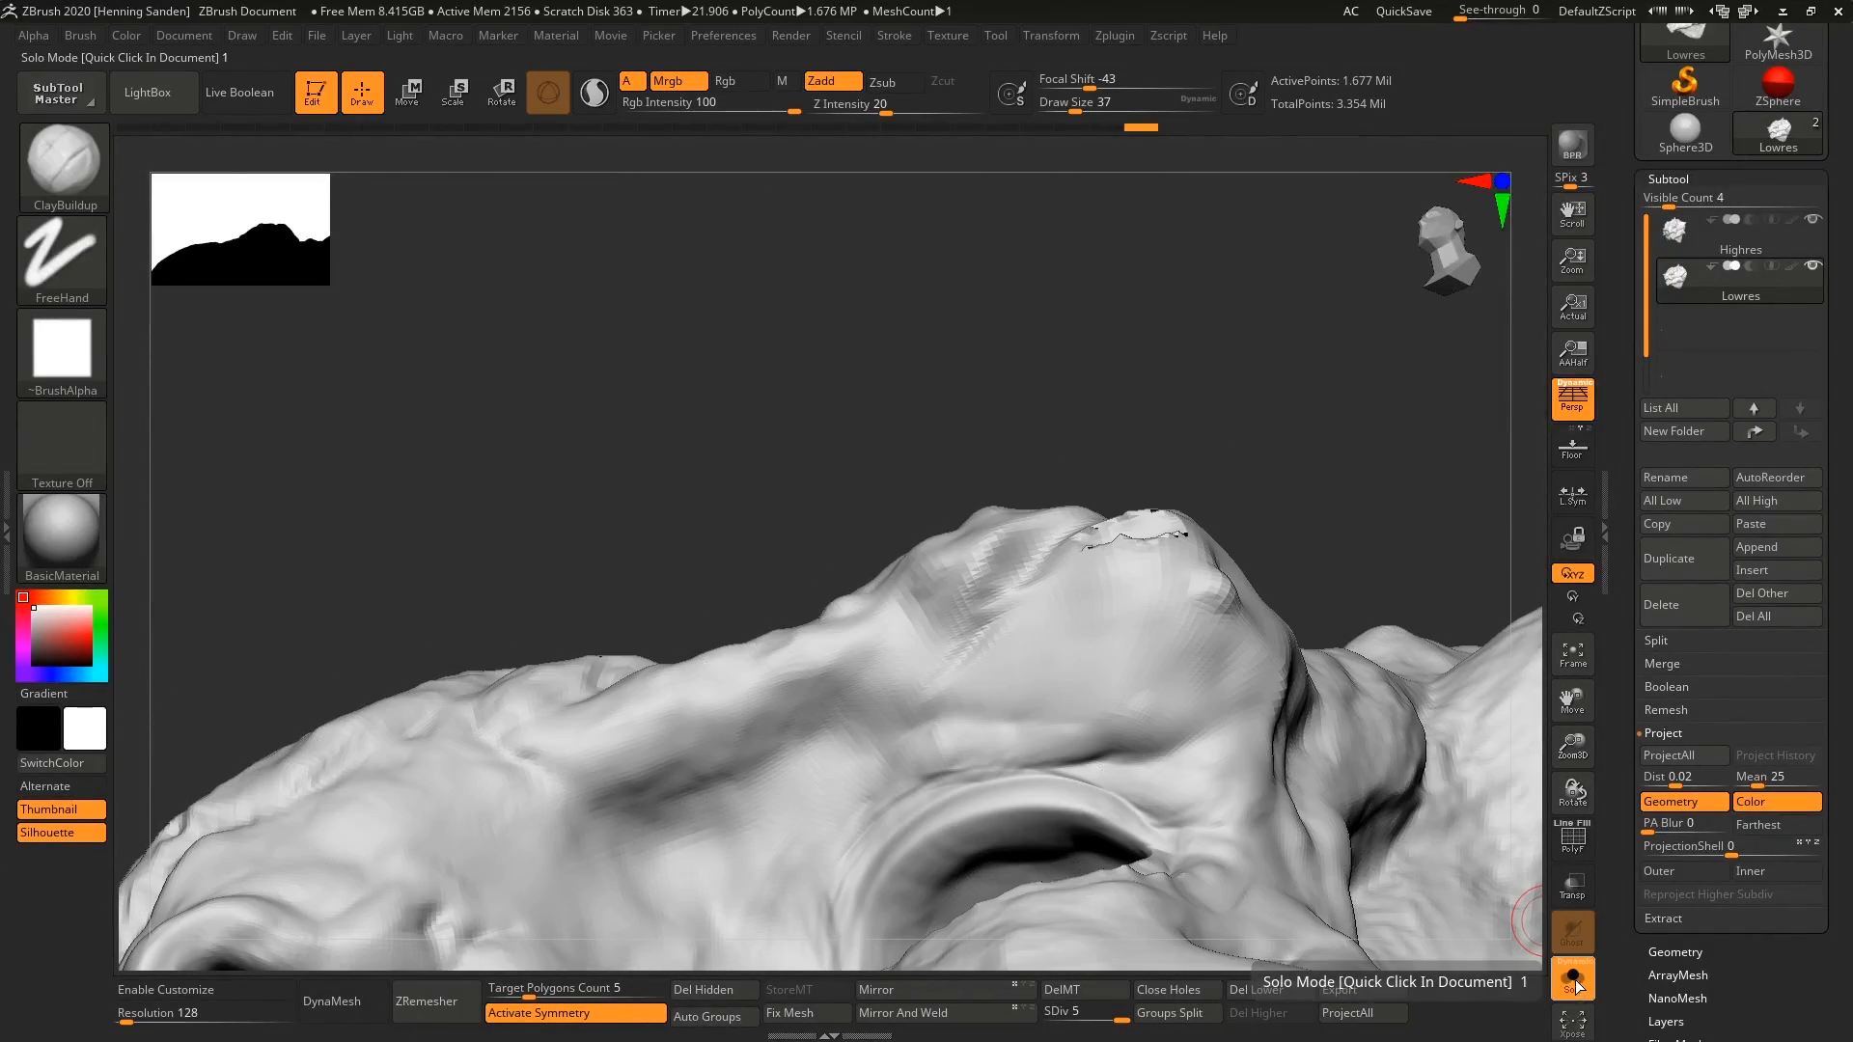
{"action": "left_click", "coordinate": [1577, 988]}
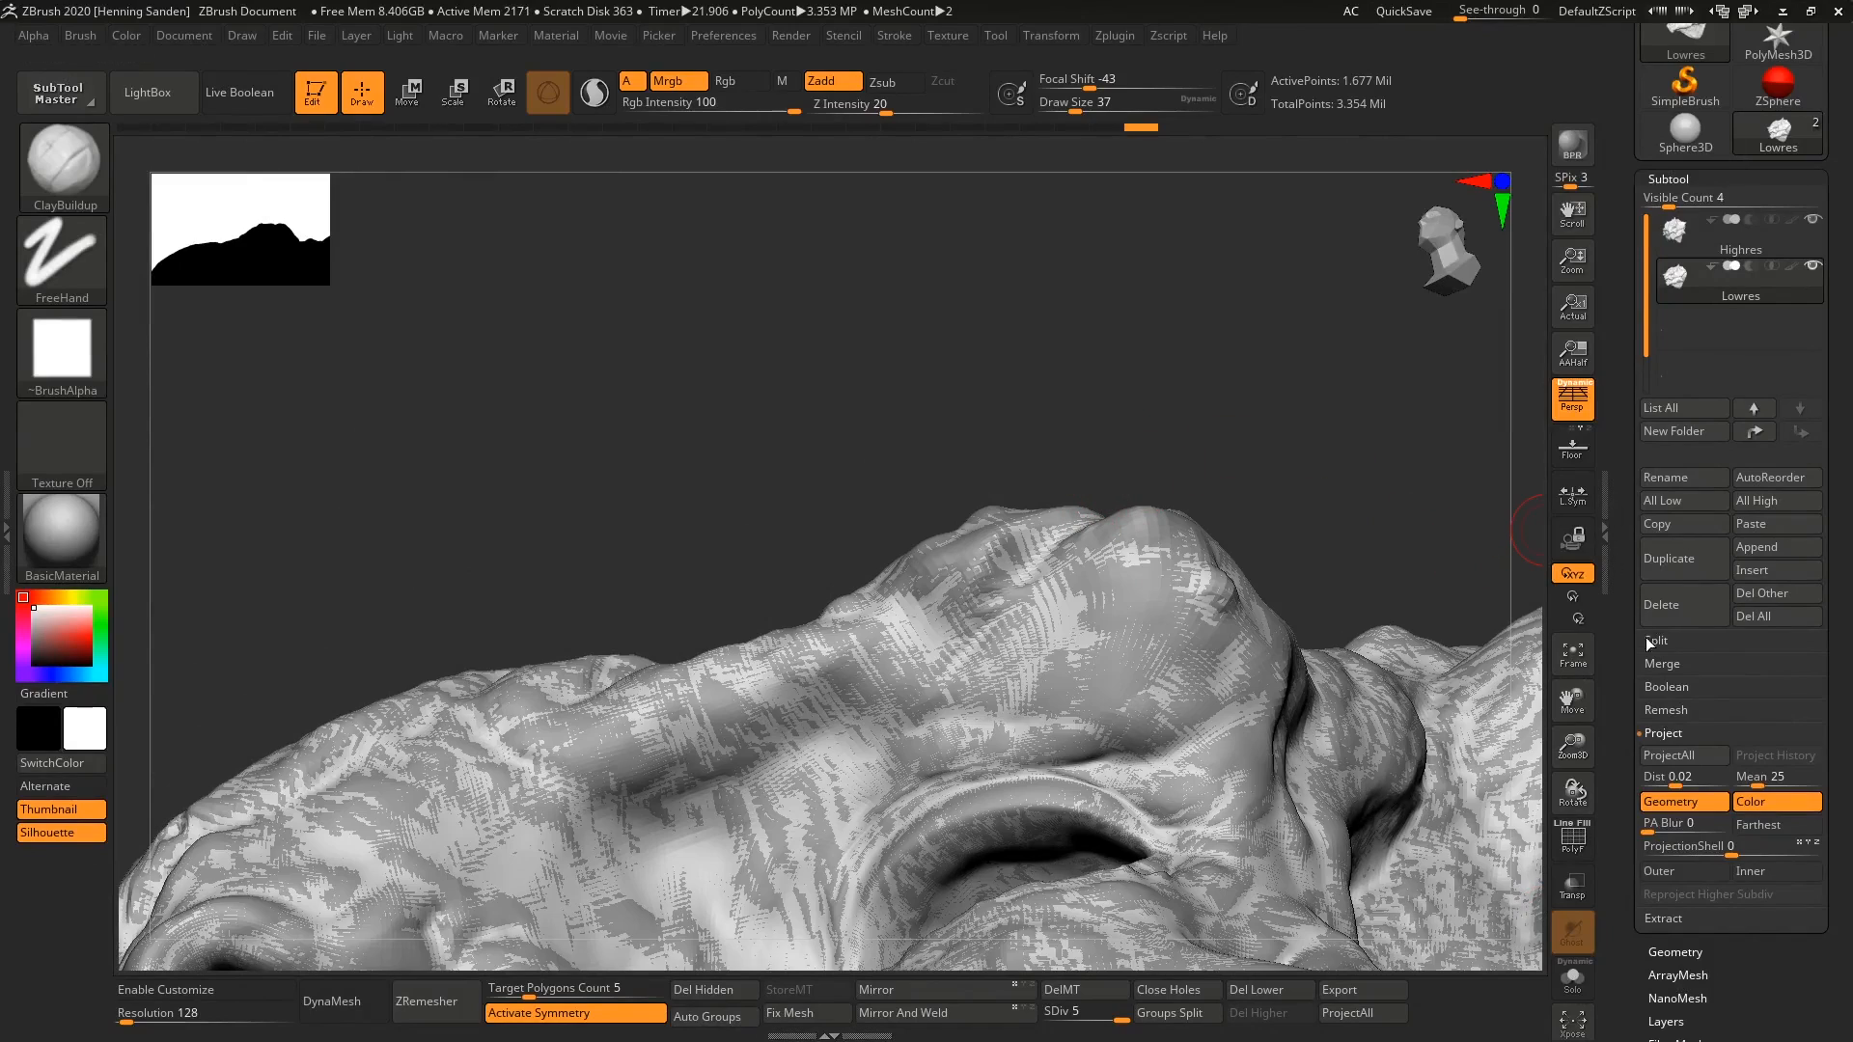
Step: Set the projection distance to 0.05 and project Highres onto Lowres again with ProjectAll at subdivision level 5
{"action": "left_click", "coordinate": [1681, 776]}
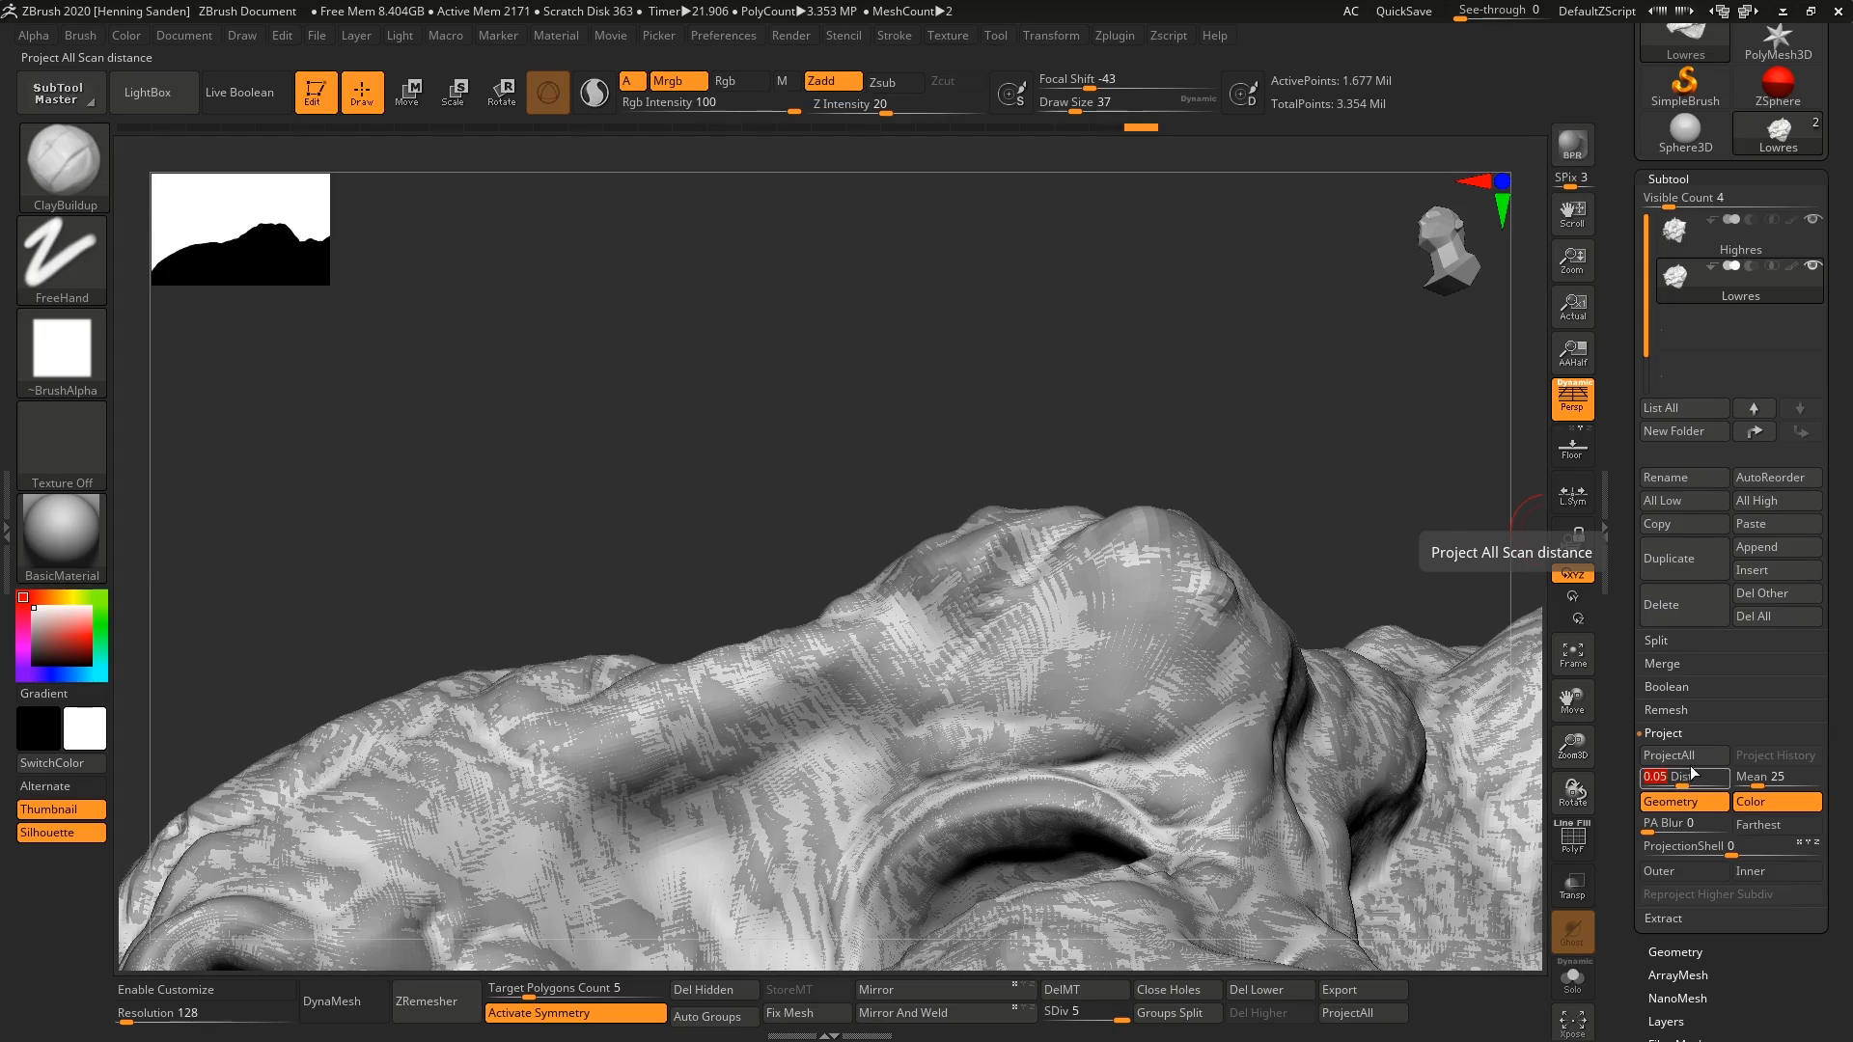
{"action": "type", "text": "0.05"}
{"action": "key", "text": "Return"}
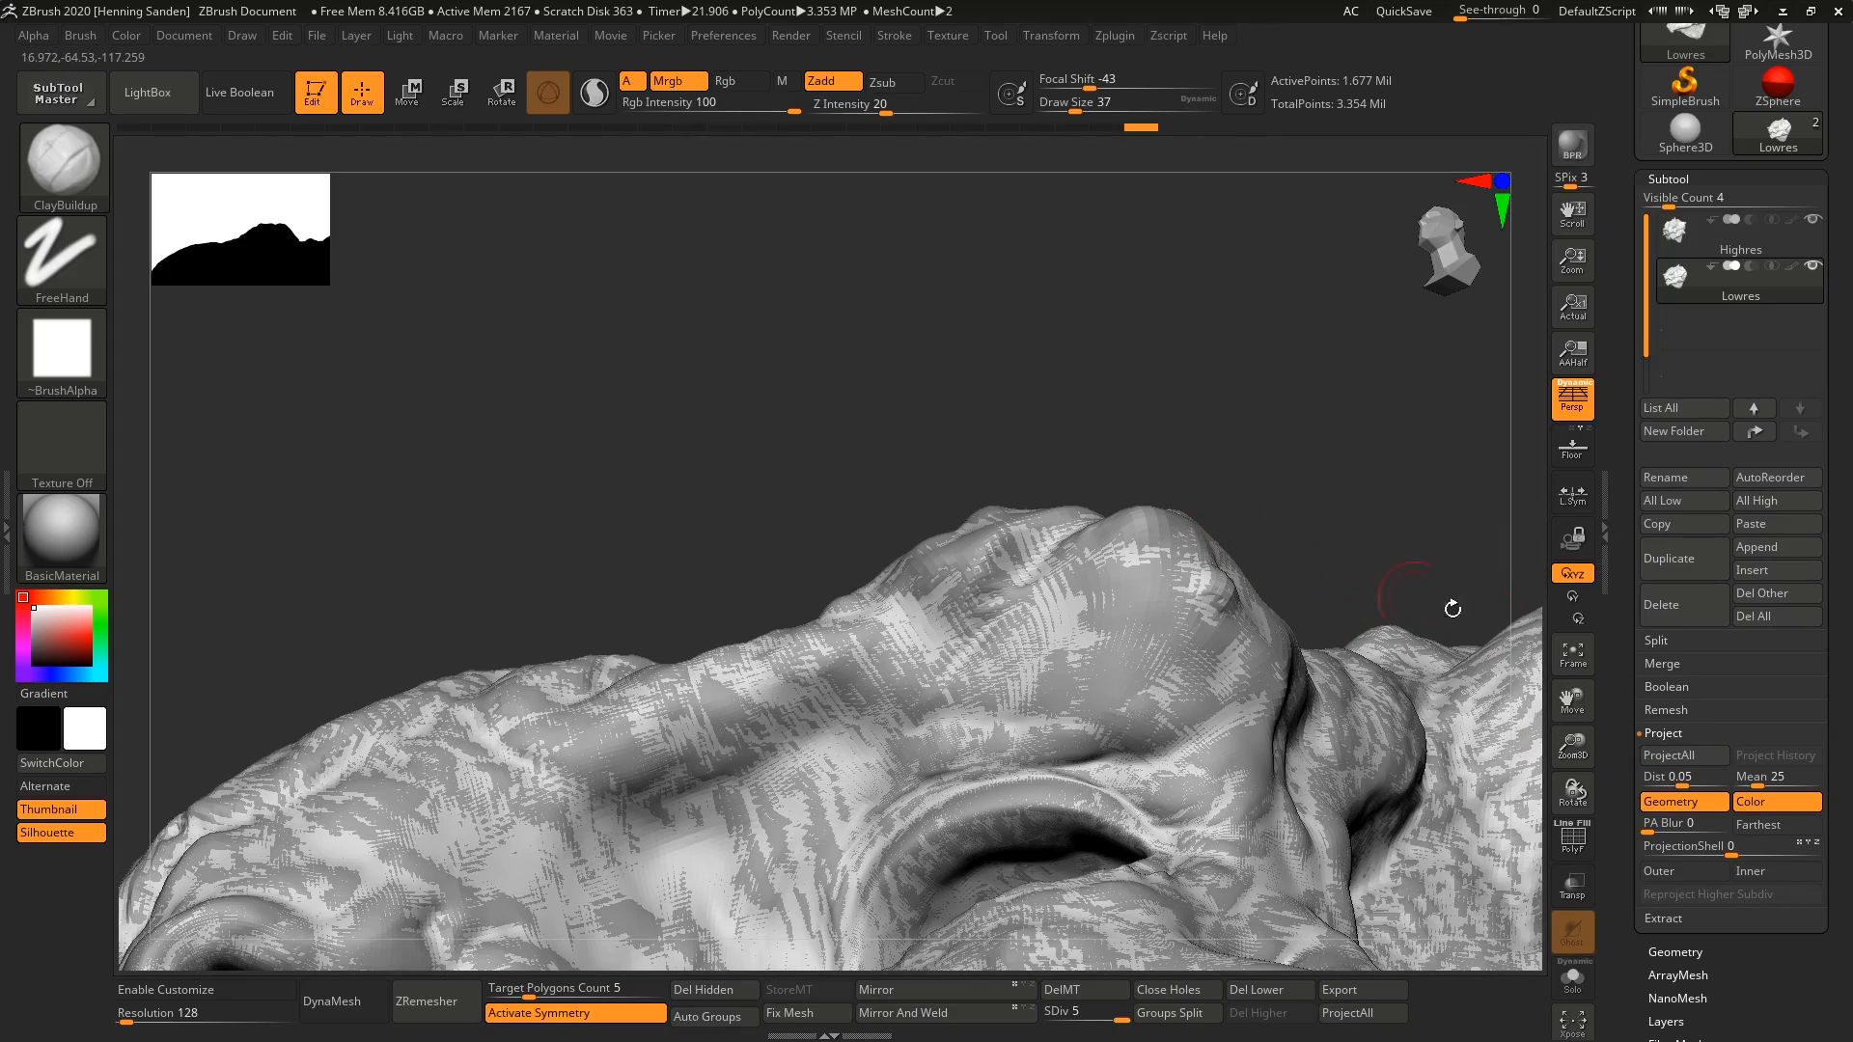
{"action": "key", "text": "ctrl+shift+s"}
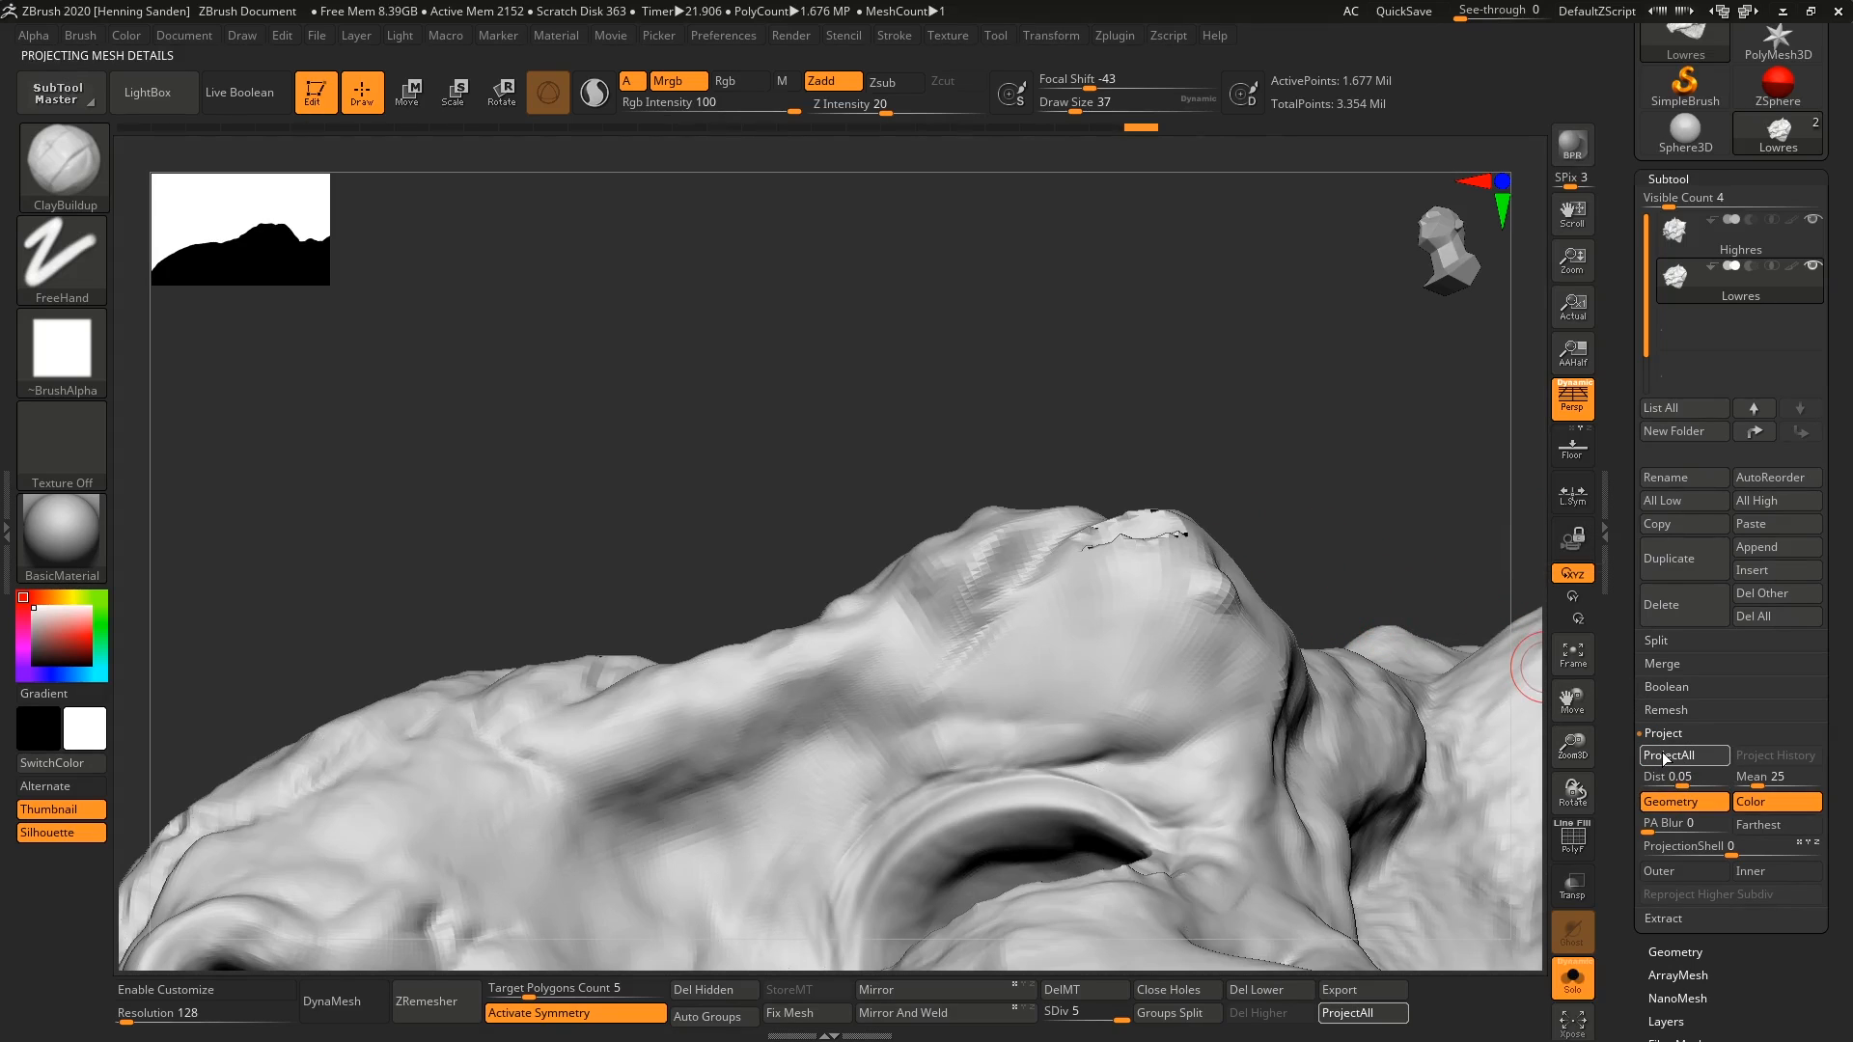
Step: Smooth out the broken projection patch on the brow bump above the eye
{"action": "right_click_drag", "start_coordinate": [1188, 558], "coordinate": [1199, 580]}
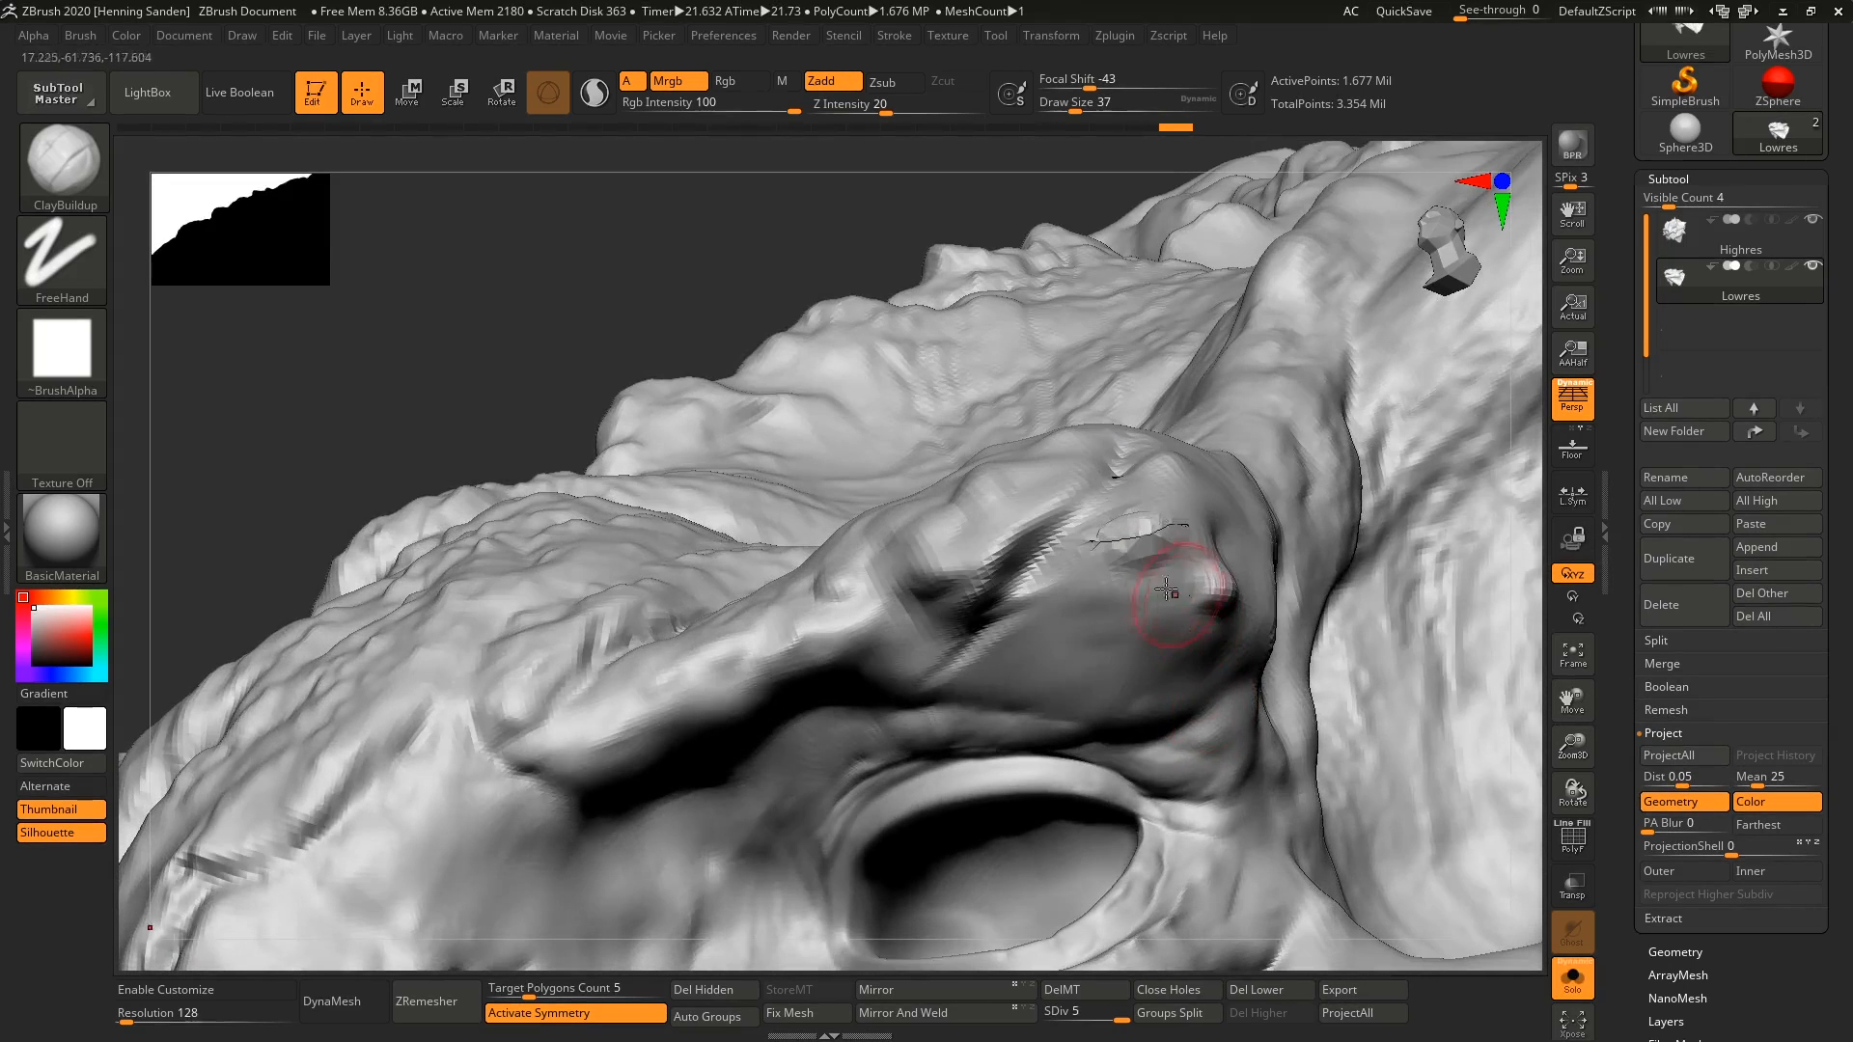
{"action": "key", "text": "shift"}
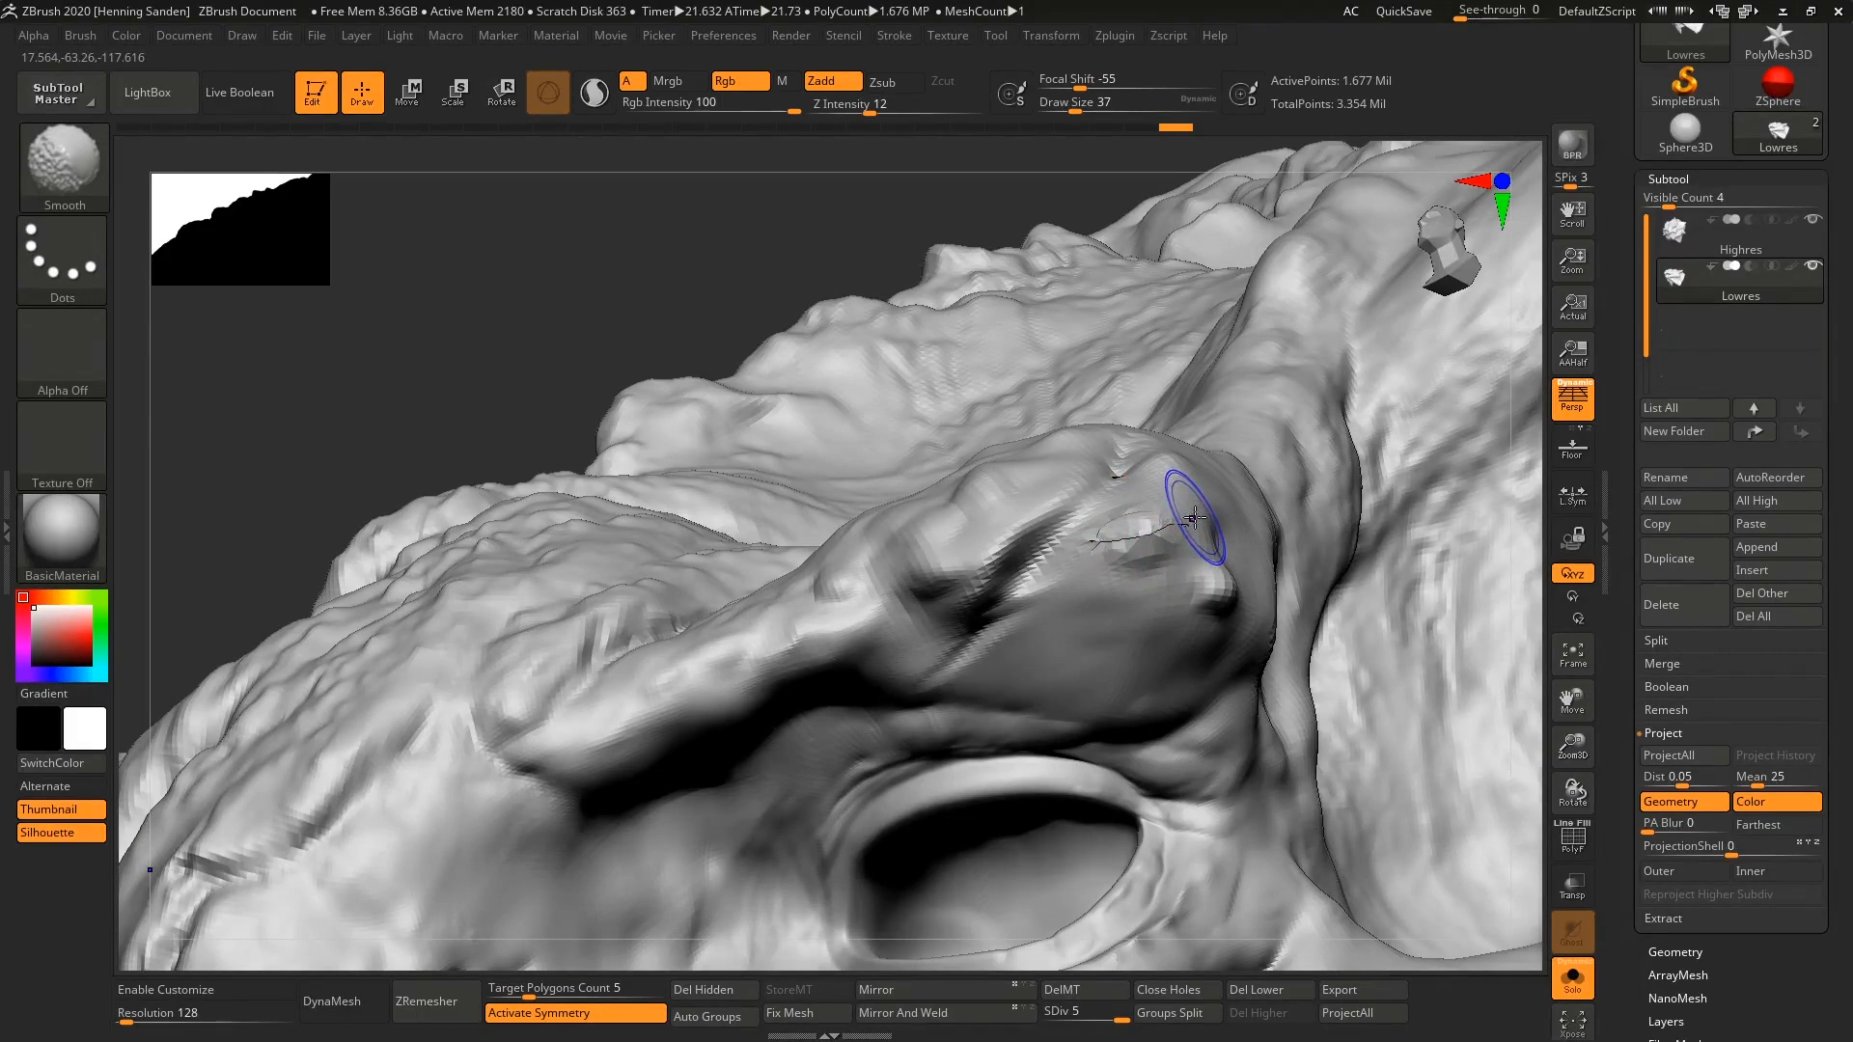
{"action": "left_click_drag", "start_coordinate": [1091, 537], "coordinate": [1137, 531], "text": "shift"}
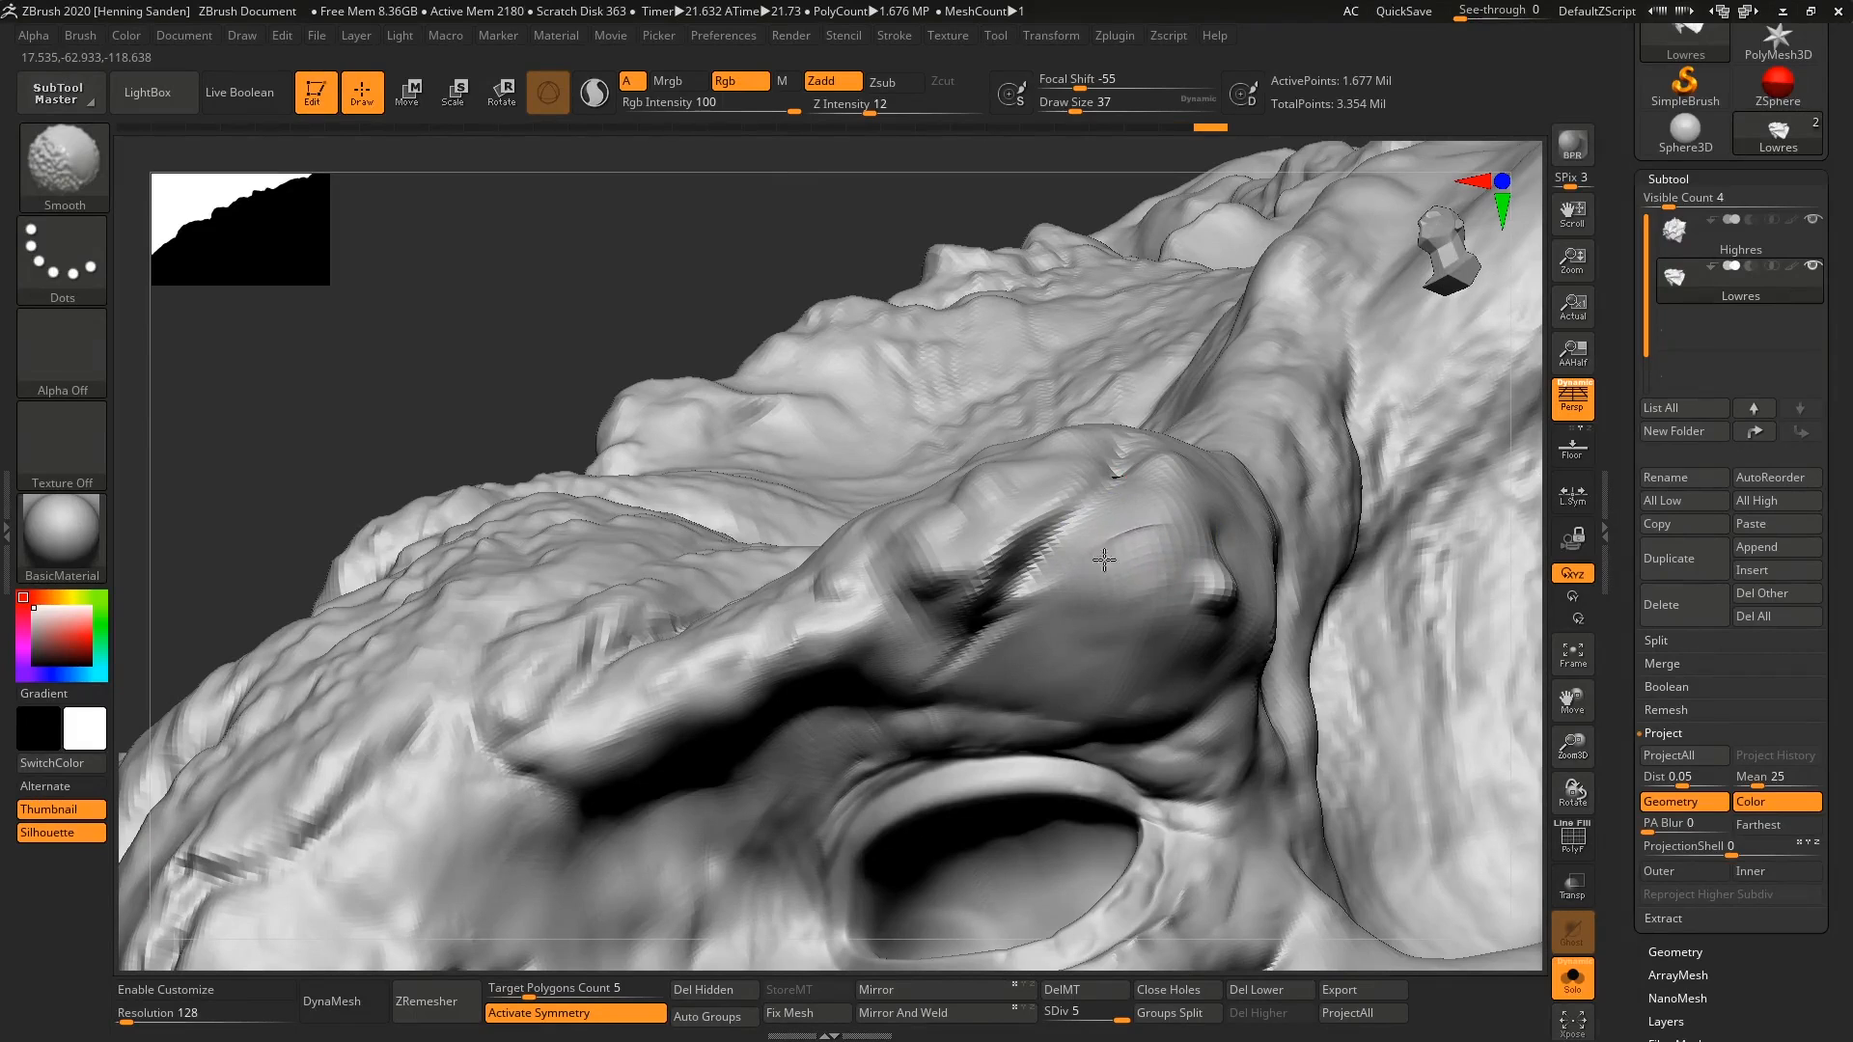
{"action": "mouse_move", "coordinate": [1145, 550]}
{"action": "right_mouse_down"}
{"action": "mouse_move", "coordinate": [1113, 560]}
{"action": "mouse_move", "coordinate": [1150, 591]}
{"action": "mouse_move", "coordinate": [1083, 530]}
{"action": "right_mouse_up"}
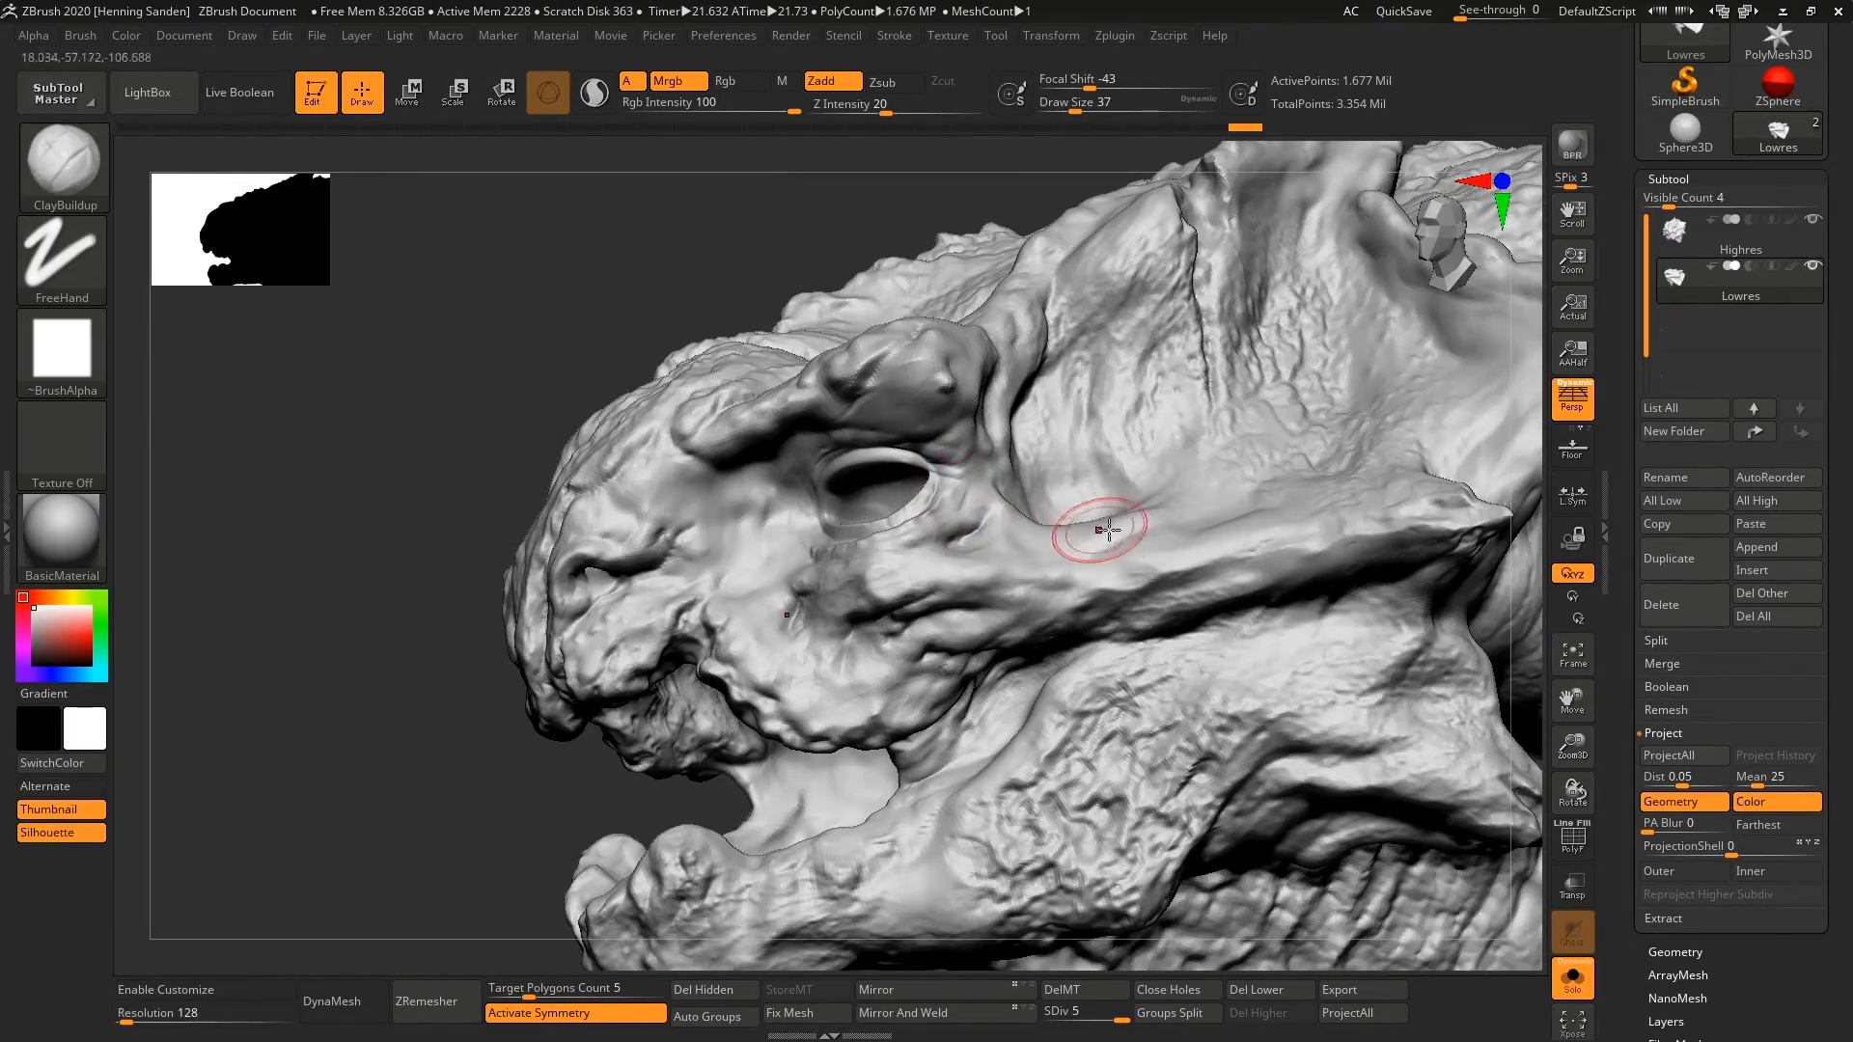
Step: Select the Morph brush for restoring badly projected areas and set its draw size to 59
{"action": "mouse_move", "coordinate": [976, 414]}
{"action": "right_mouse_down"}
{"action": "mouse_move", "coordinate": [1126, 467]}
{"action": "mouse_move", "coordinate": [1110, 461]}
{"action": "right_mouse_up"}
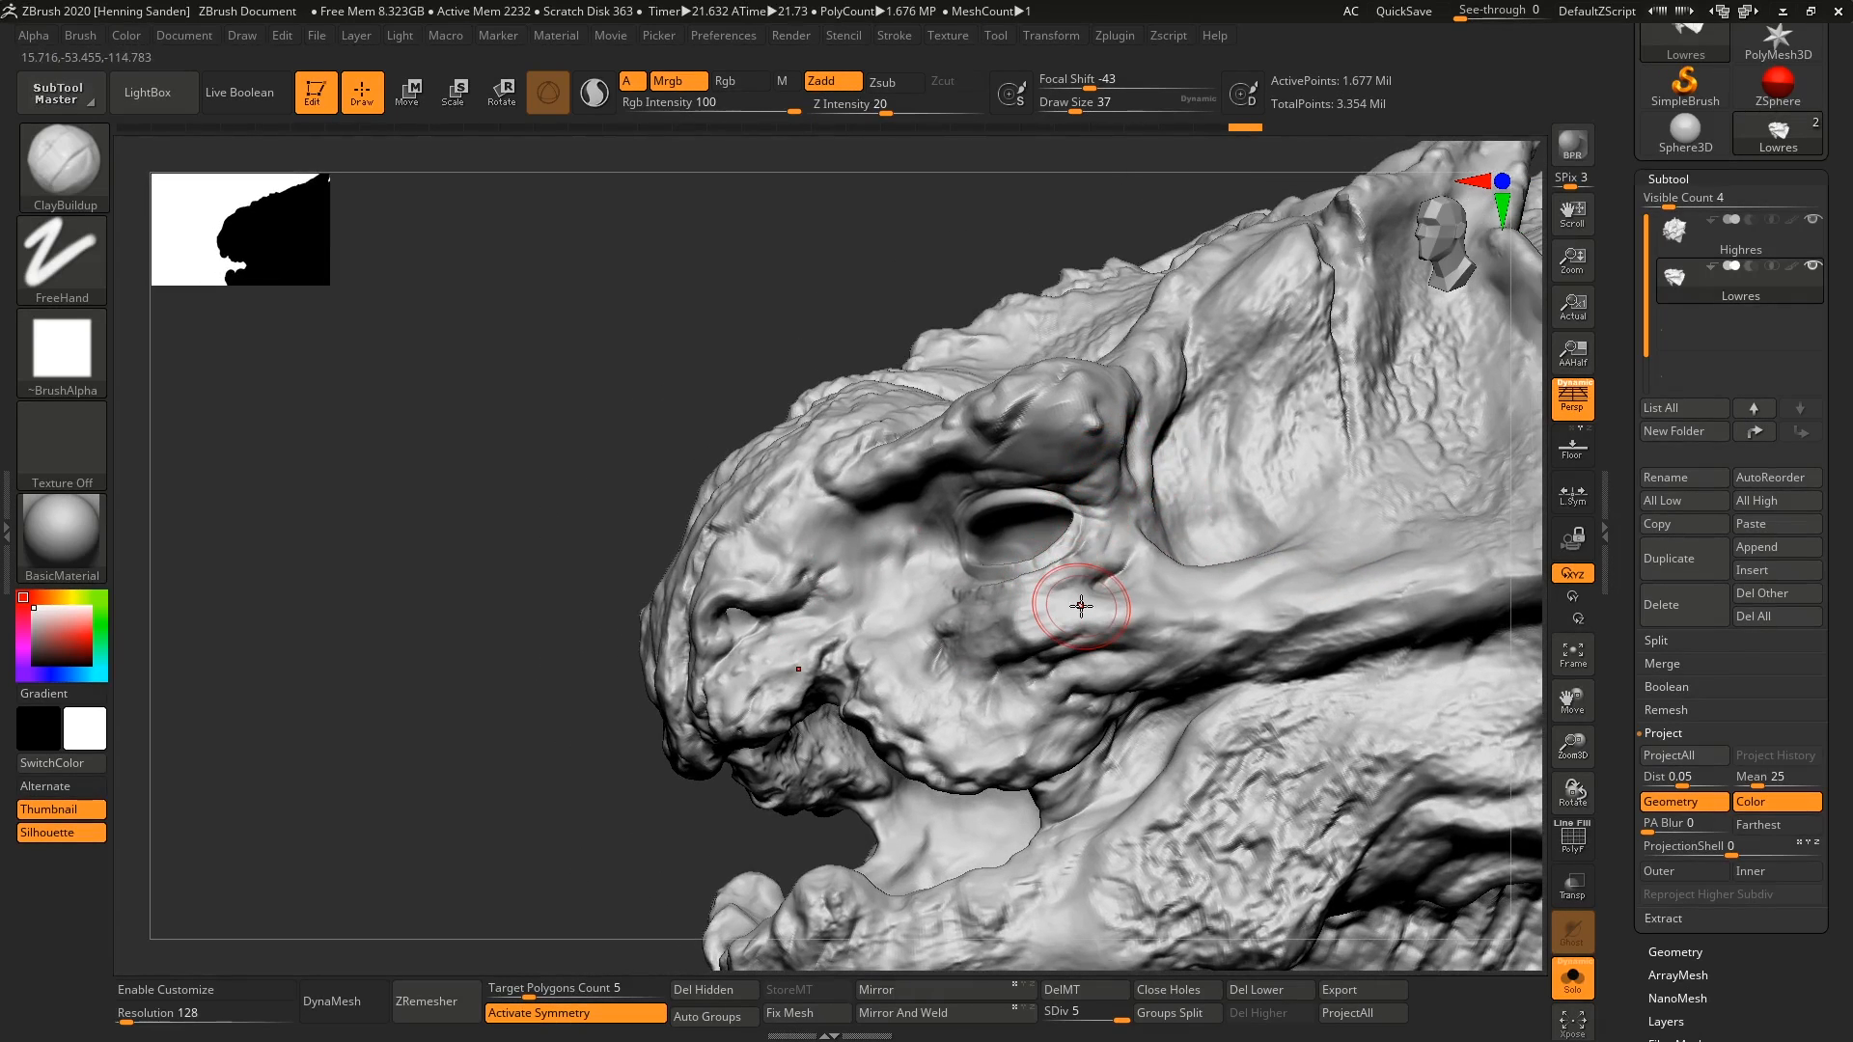
{"action": "key", "text": "b"}
{"action": "key", "text": "m"}
{"action": "key", "text": "o"}
{"action": "right_click_drag", "start_coordinate": [1081, 606], "coordinate": [1144, 422]}
{"action": "mouse_move", "coordinate": [1144, 422]}
{"action": "left_mouse_down"}
{"action": "mouse_move", "coordinate": [927, 540]}
{"action": "mouse_move", "coordinate": [965, 695]}
{"action": "mouse_move", "coordinate": [1014, 749]}
{"action": "mouse_move", "coordinate": [833, 533]}
{"action": "mouse_move", "coordinate": [981, 683]}
{"action": "left_mouse_up"}
{"action": "mouse_move", "coordinate": [981, 684]}
{"action": "right_mouse_down", "text": "alt"}
{"action": "mouse_move", "coordinate": [1097, 559]}
{"action": "mouse_move", "coordinate": [1344, 546]}
{"action": "mouse_move", "coordinate": [1341, 521]}
{"action": "right_mouse_up", "text": "alt"}
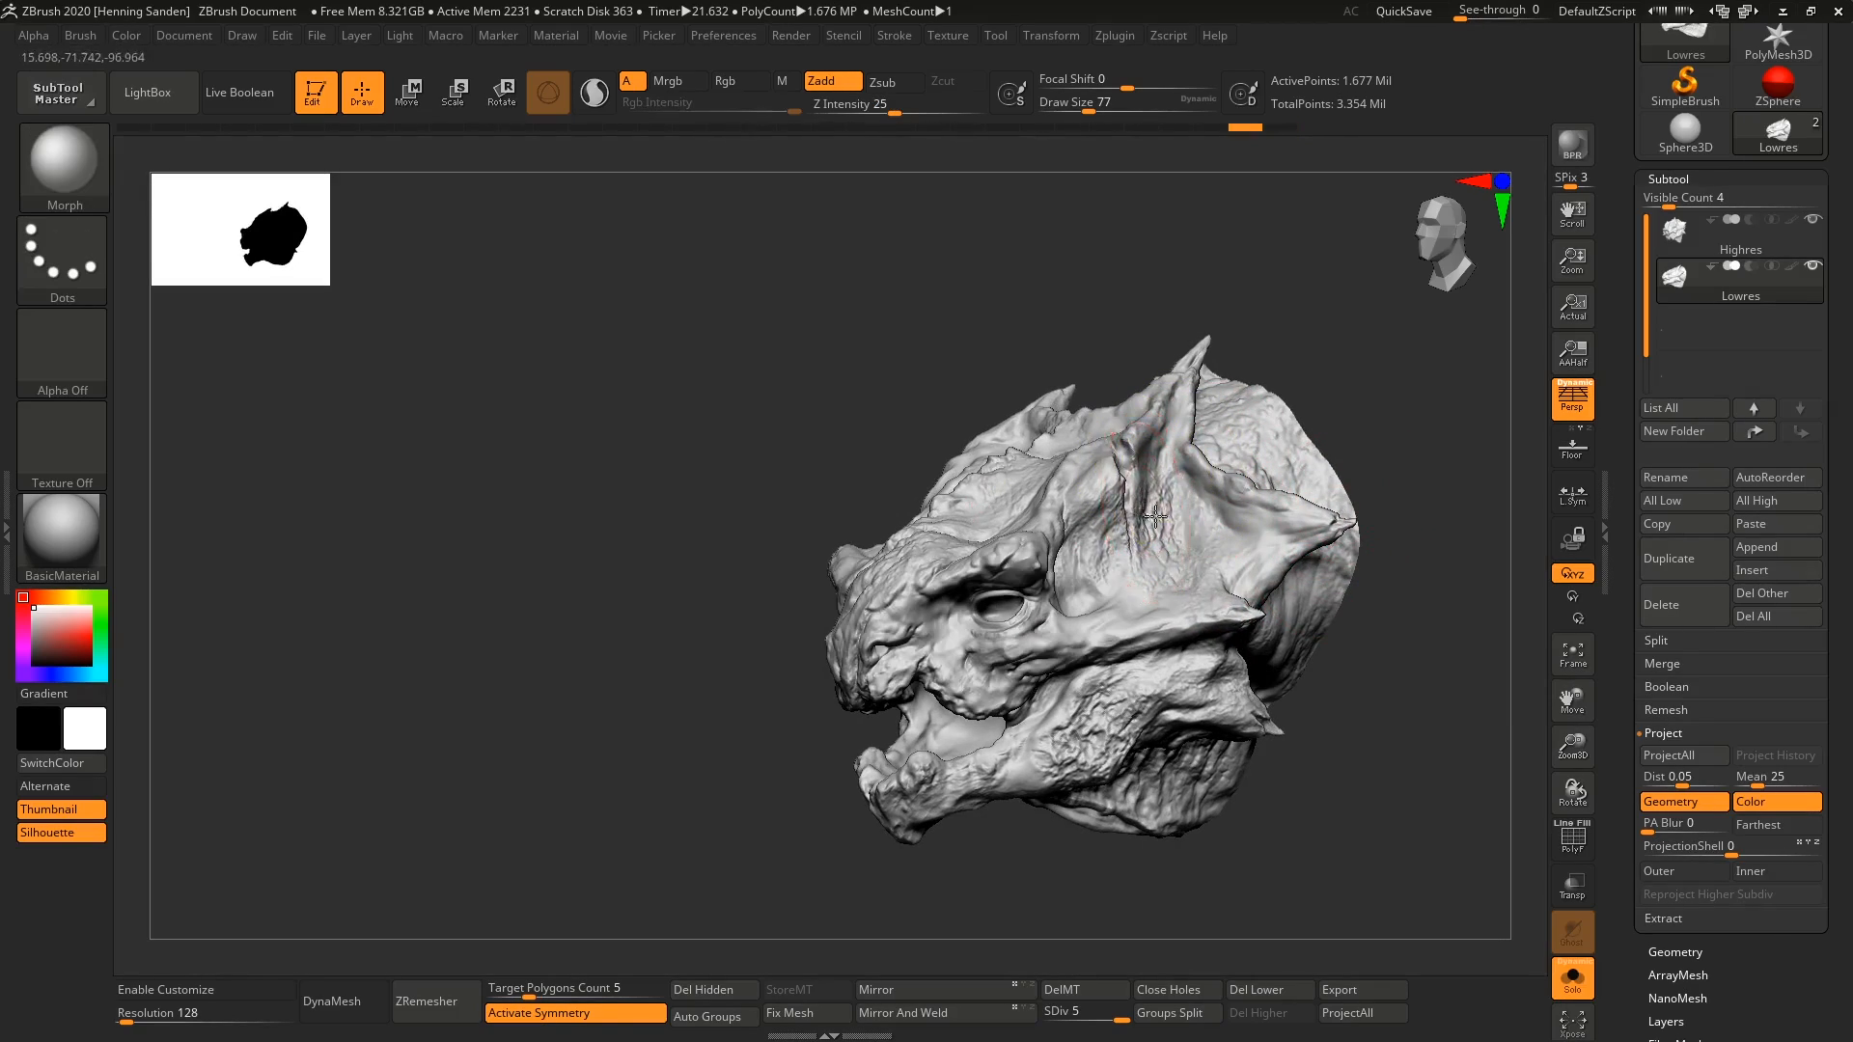
{"action": "mouse_move", "coordinate": [1148, 536]}
{"action": "right_mouse_down", "text": "shift"}
{"action": "mouse_move", "coordinate": [1060, 588]}
{"action": "mouse_move", "coordinate": [1102, 629]}
{"action": "mouse_move", "coordinate": [1105, 579]}
{"action": "right_mouse_up", "text": "shift"}
{"action": "key", "text": "s"}
{"action": "left_click", "coordinate": [1110, 555]}
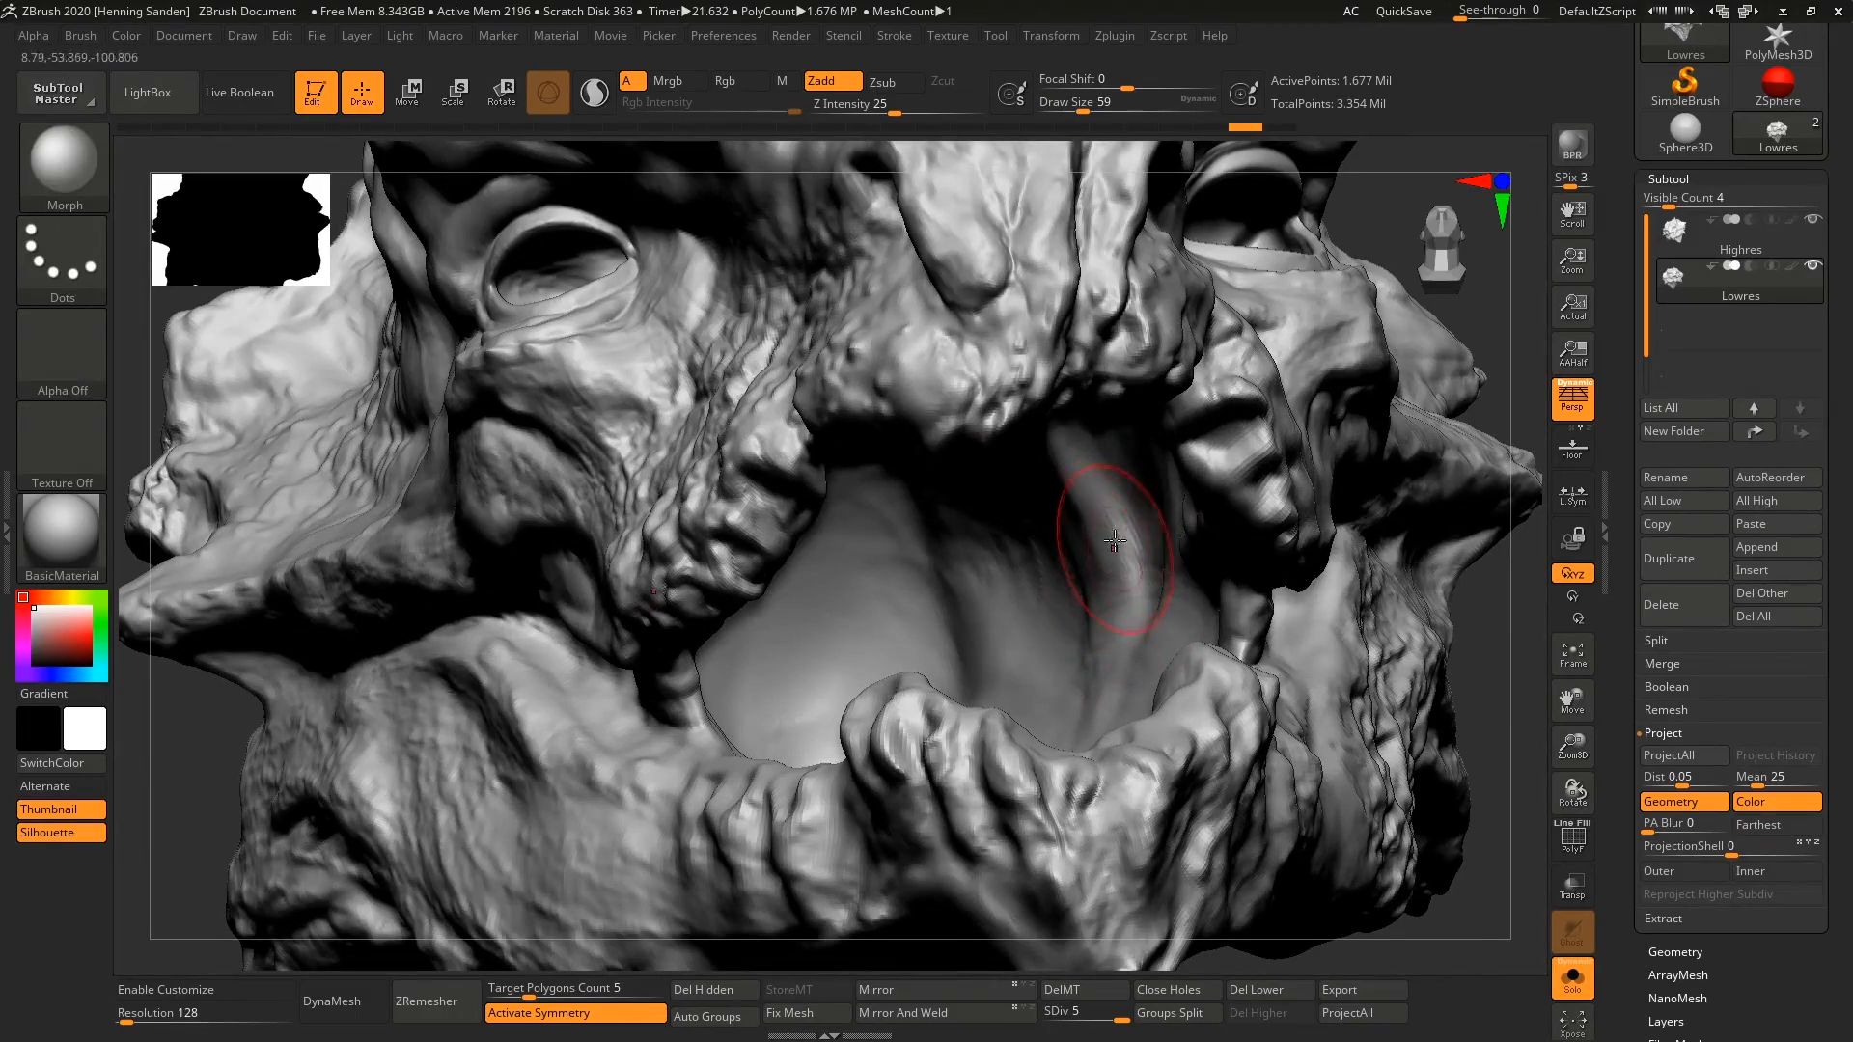
Step: Check the mouth and face, and restore the eye area toward the stored morph target with the Morph brush
{"action": "right_click_drag", "start_coordinate": [1070, 417], "coordinate": [1054, 518], "text": "alt"}
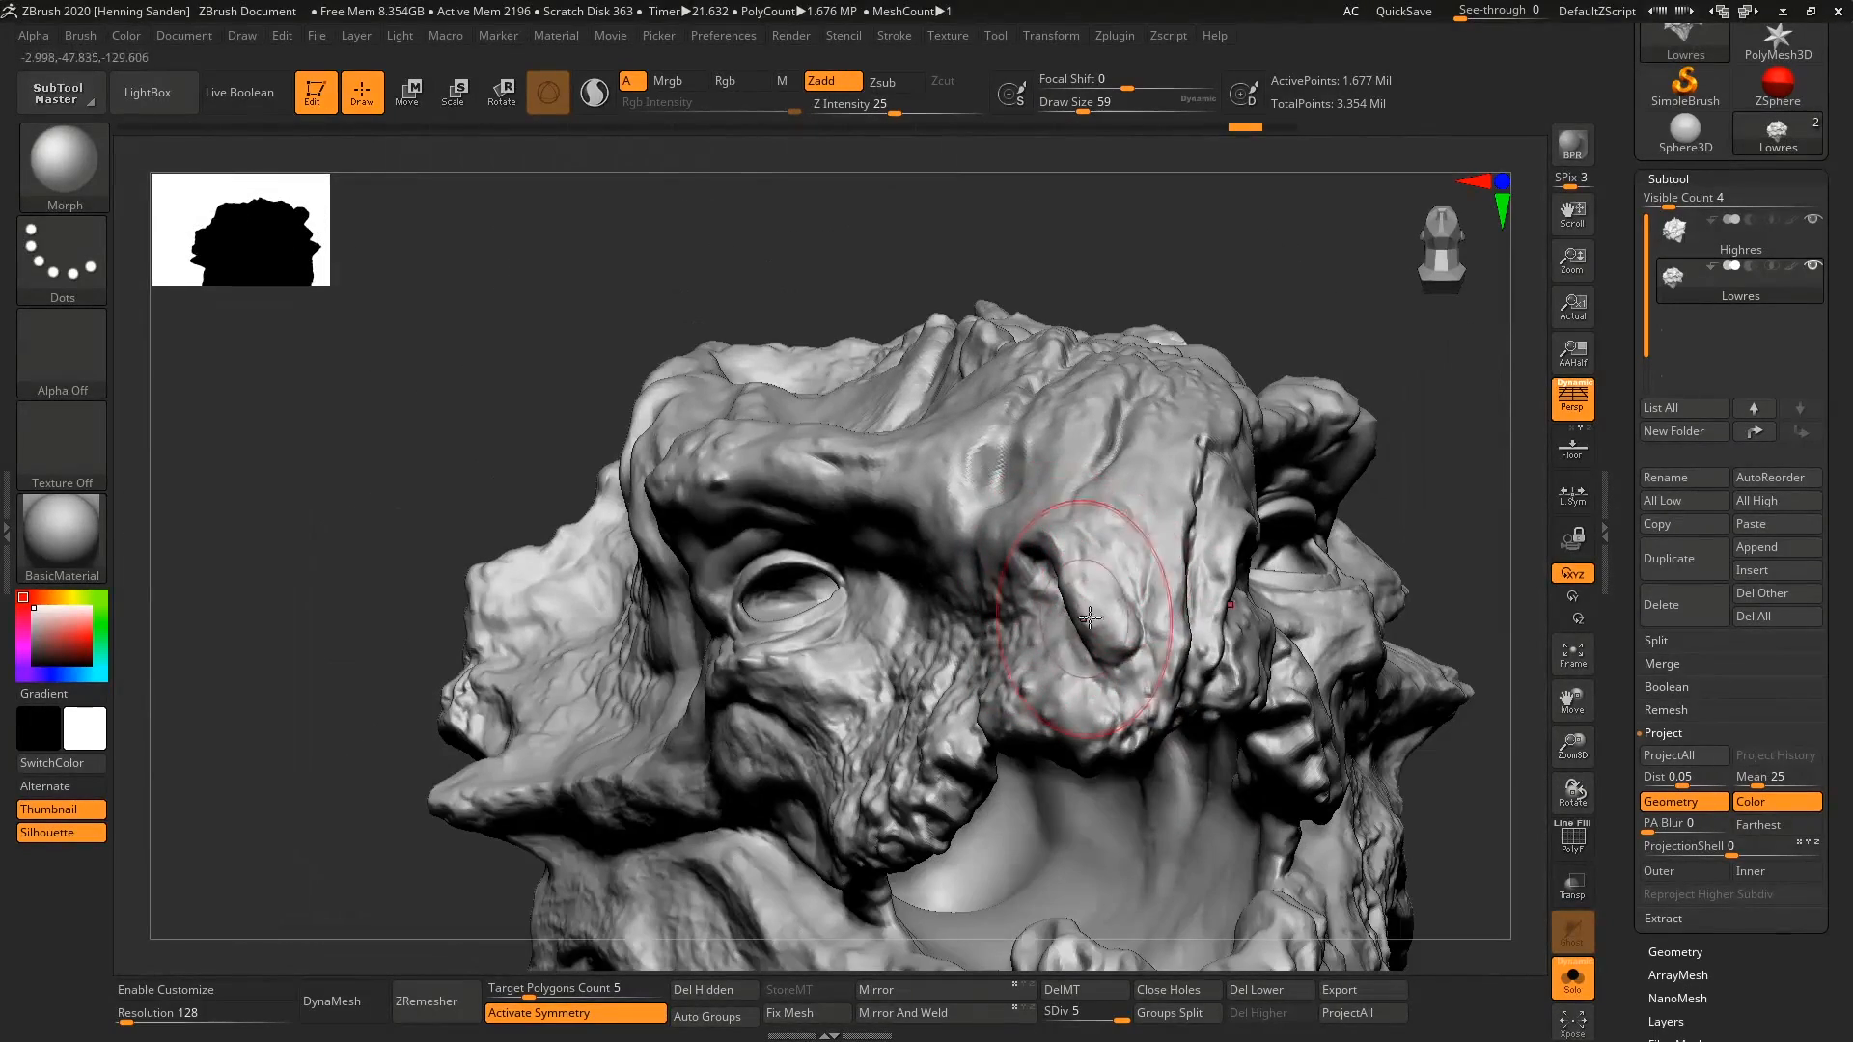
{"action": "mouse_move", "coordinate": [1234, 549]}
{"action": "right_mouse_down", "text": "alt"}
{"action": "mouse_move", "coordinate": [1345, 529]}
{"action": "mouse_move", "coordinate": [1289, 569]}
{"action": "right_mouse_up", "text": "alt"}
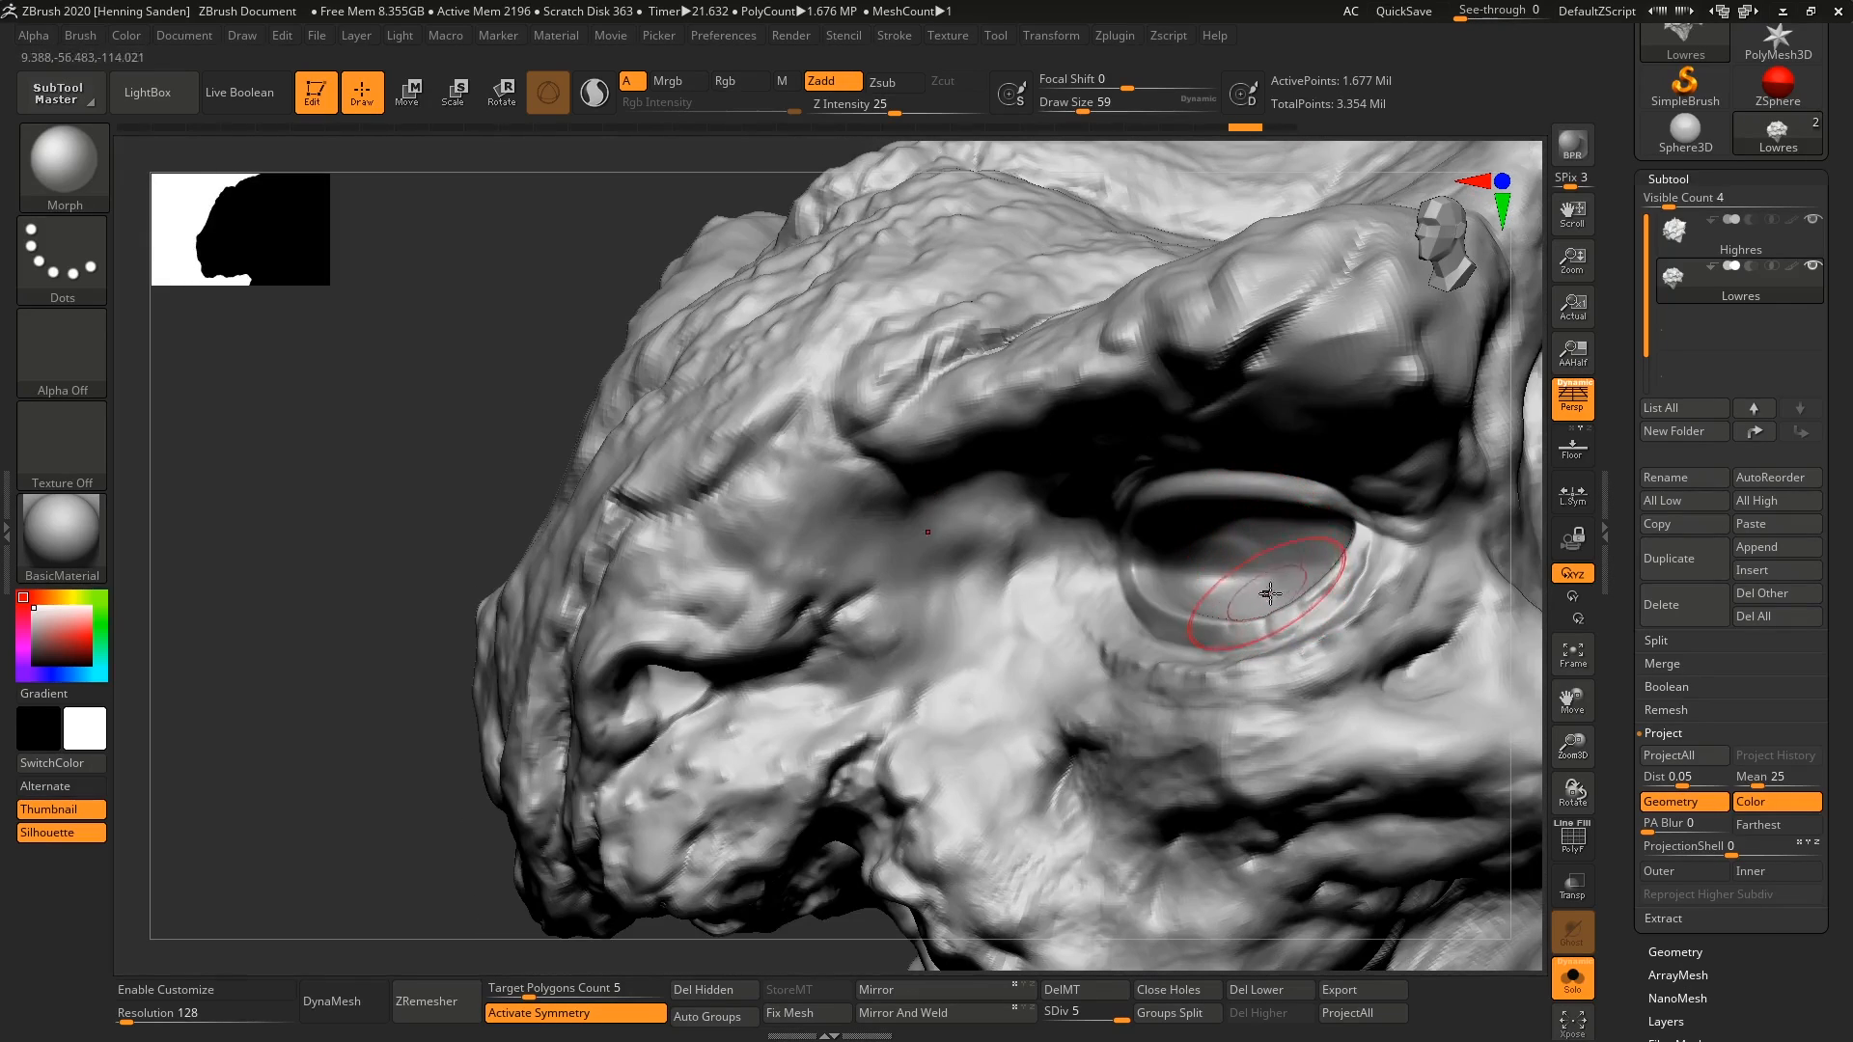
{"action": "right_click_drag", "start_coordinate": [1236, 559], "coordinate": [1324, 564]}
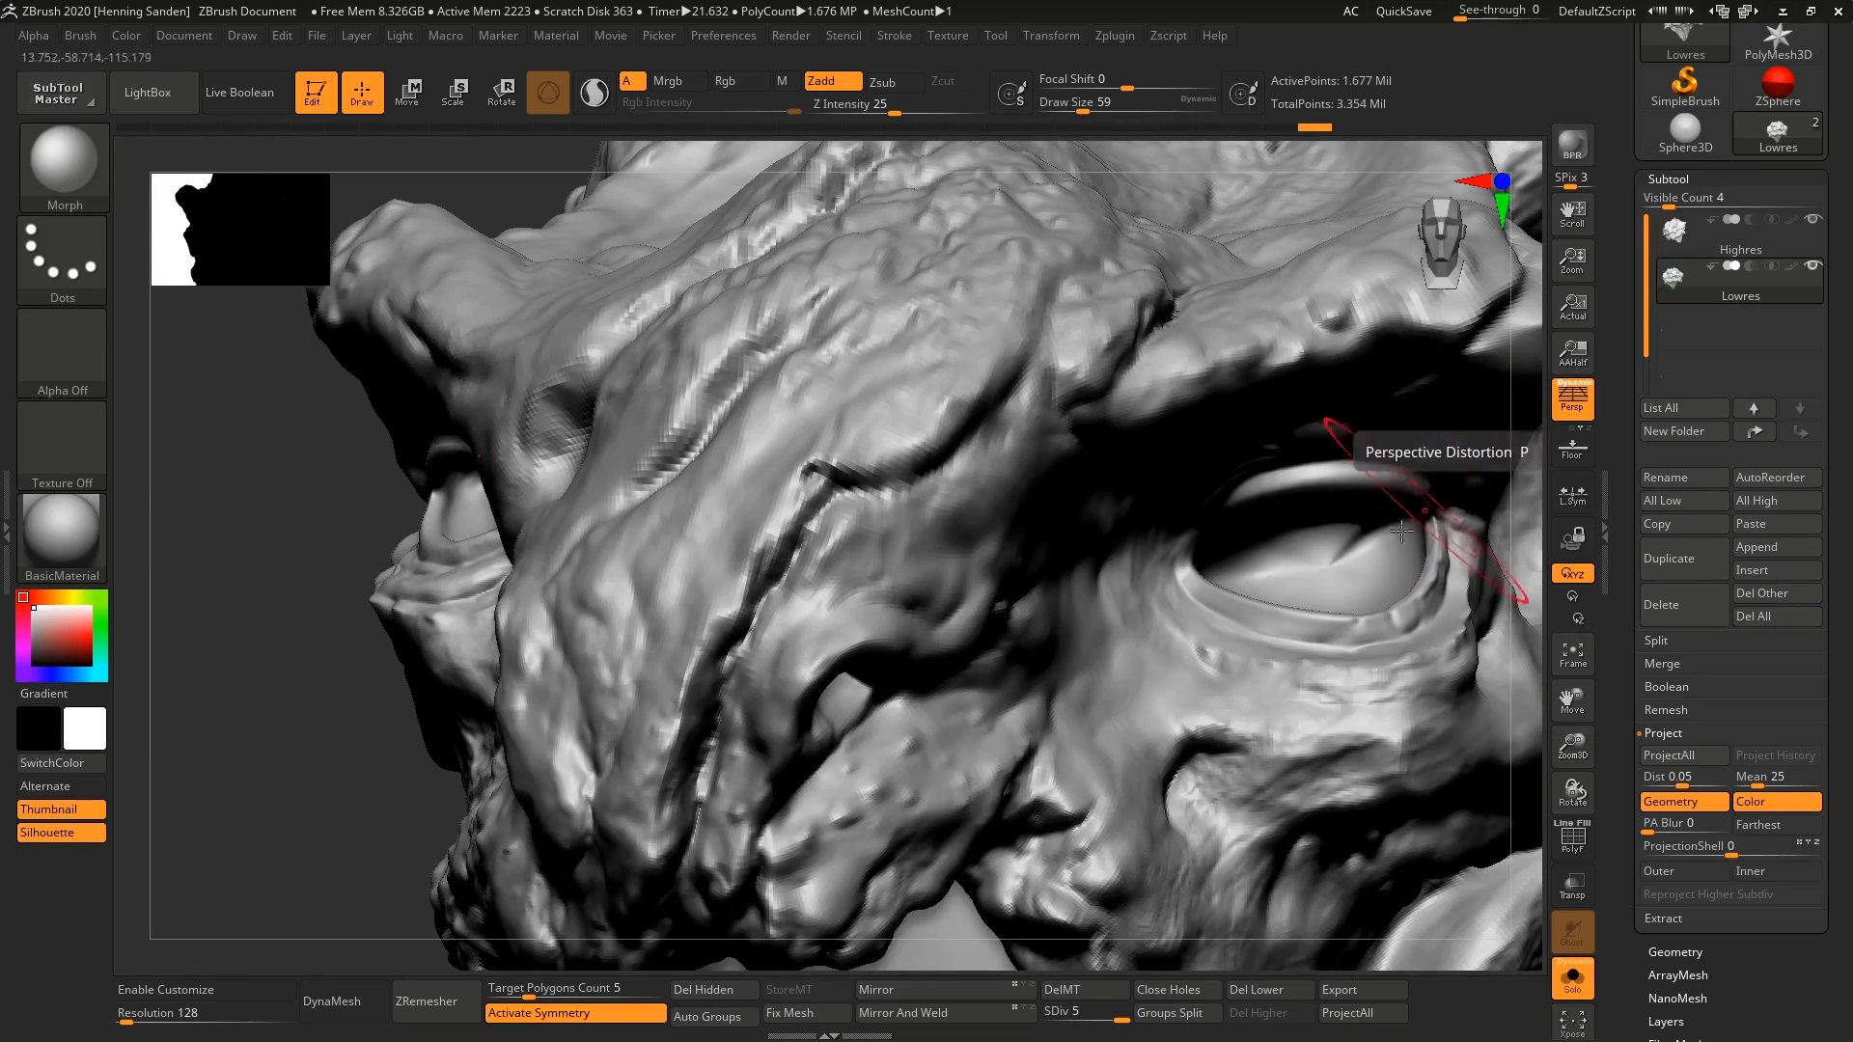
Step: Lower Lowres to subdivision level 1 and restore the eye socket with the Morph brush at draw size 39
{"action": "key", "text": "shift+d"}
{"action": "key", "text": "shift+d"}
{"action": "key", "text": "shift+d"}
{"action": "key", "text": "shift+d"}
{"action": "mouse_move", "coordinate": [1325, 551]}
{"action": "left_mouse_down"}
{"action": "mouse_move", "coordinate": [1343, 553]}
{"action": "mouse_move", "coordinate": [1274, 551]}
{"action": "left_mouse_up"}
{"action": "key", "text": "bracketleft"}
{"action": "key", "text": "bracketleft"}
{"action": "key", "text": "bracketleft"}
{"action": "mouse_move", "coordinate": [1265, 545]}
{"action": "right_mouse_down", "text": "ctrl"}
{"action": "mouse_move", "coordinate": [1172, 497]}
{"action": "mouse_move", "coordinate": [1193, 544]}
{"action": "right_mouse_up", "text": "ctrl"}
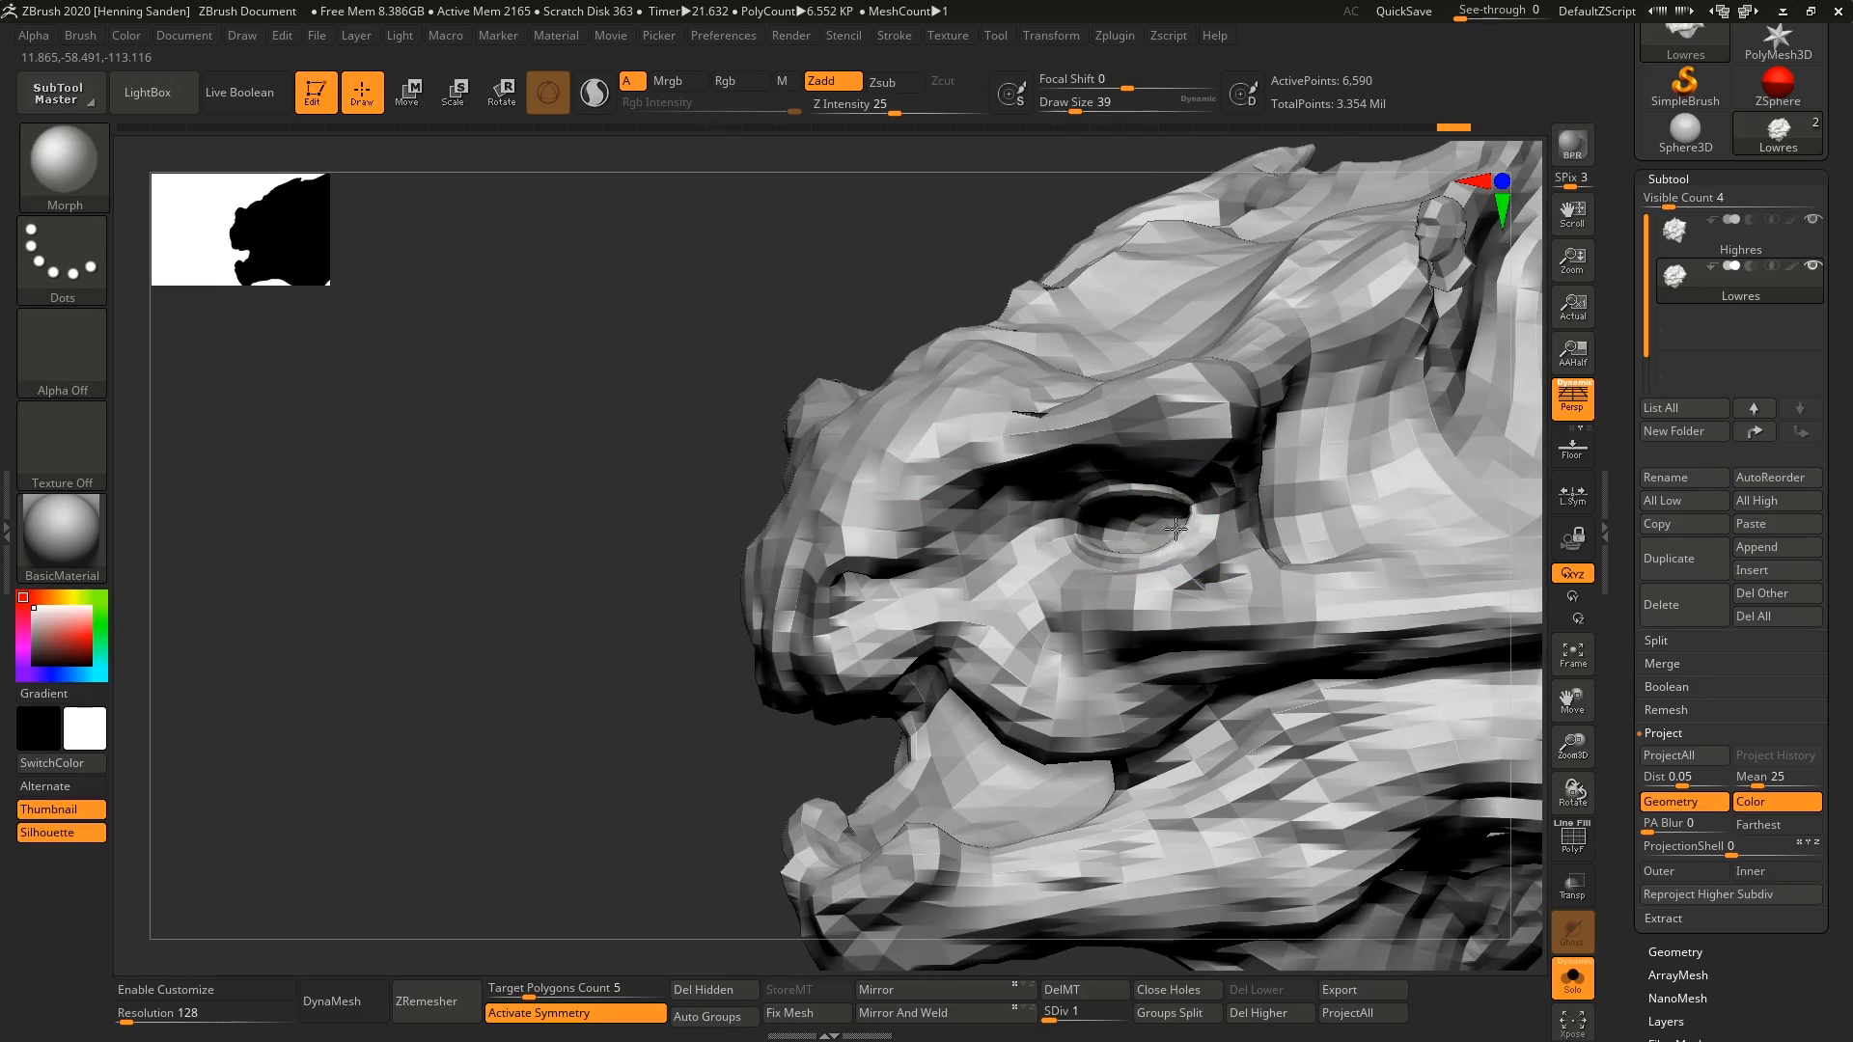
{"action": "mouse_move", "coordinate": [1181, 524]}
{"action": "left_mouse_down", "text": "ctrl"}
{"action": "mouse_move", "coordinate": [1083, 539]}
{"action": "mouse_move", "coordinate": [1172, 548]}
{"action": "left_mouse_up", "text": "ctrl"}
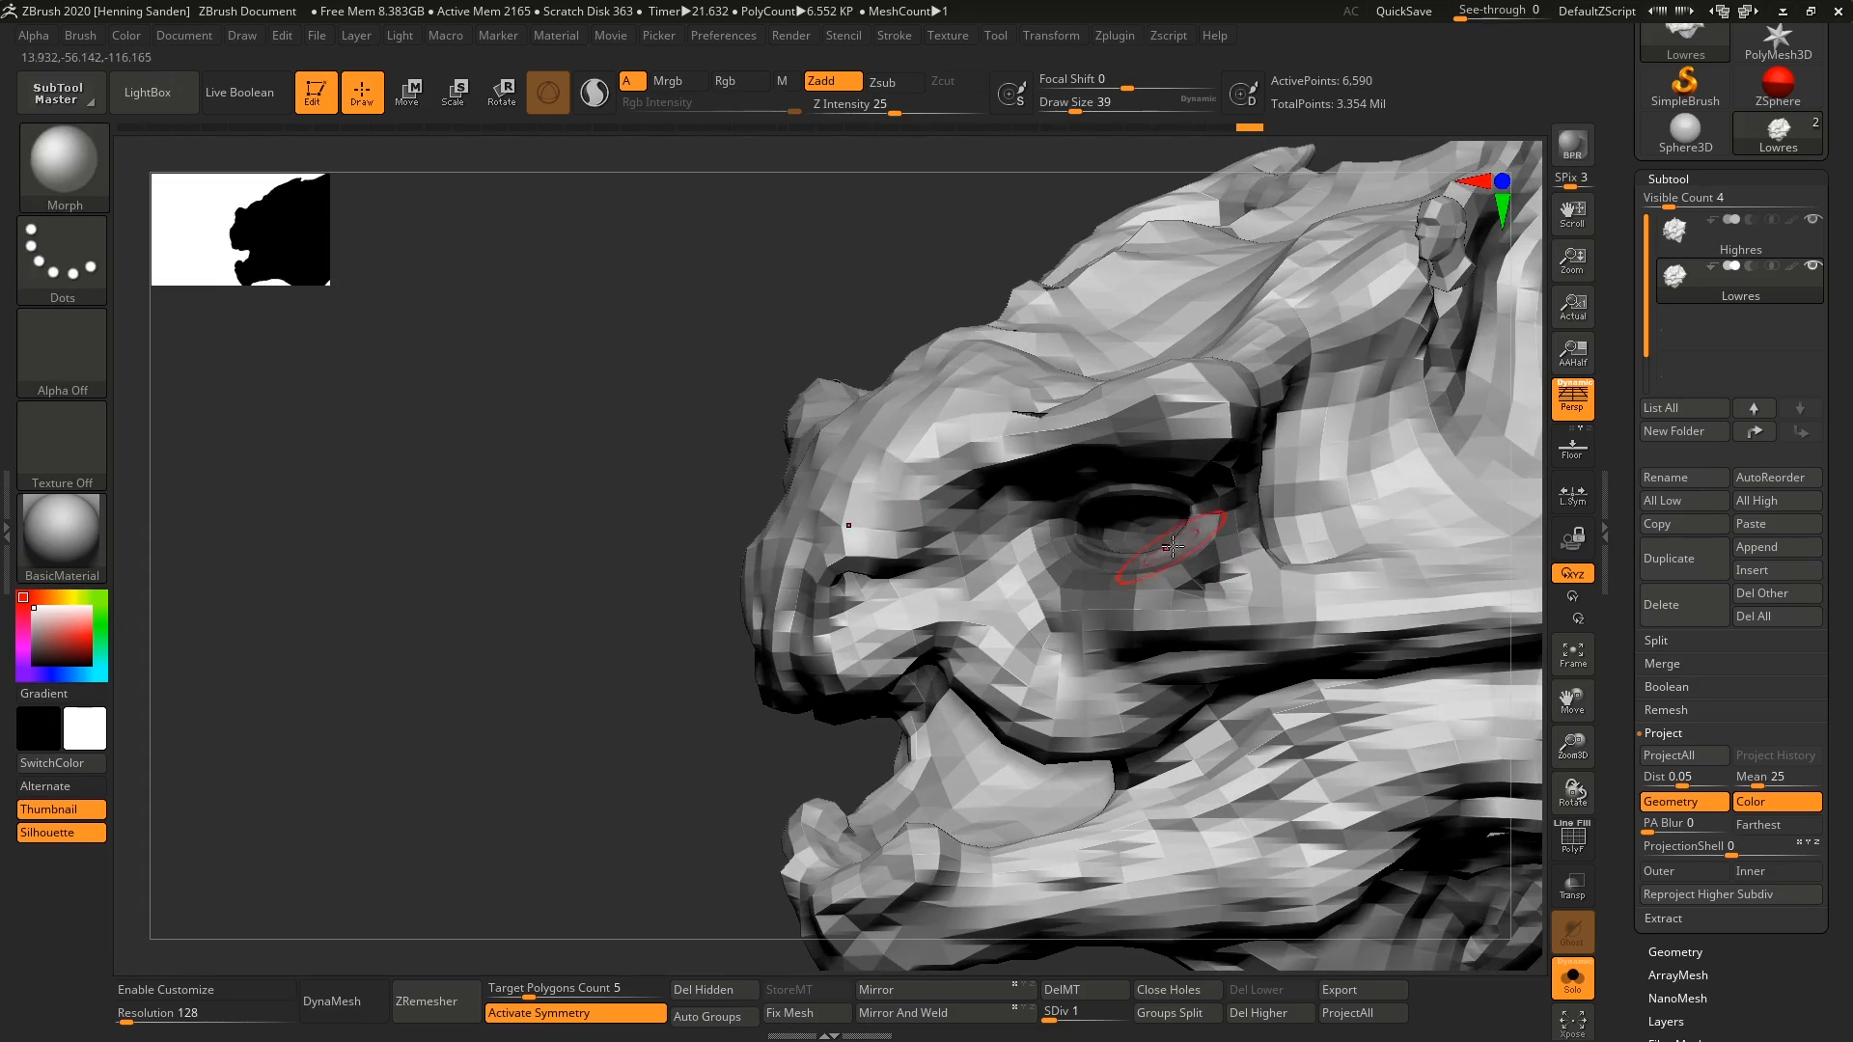
Step: Display the polyframe briefly to examine the level 1 mesh around the eye
{"action": "right_click_drag", "start_coordinate": [1188, 577], "coordinate": [1220, 559]}
{"action": "key", "text": "ctrl"}
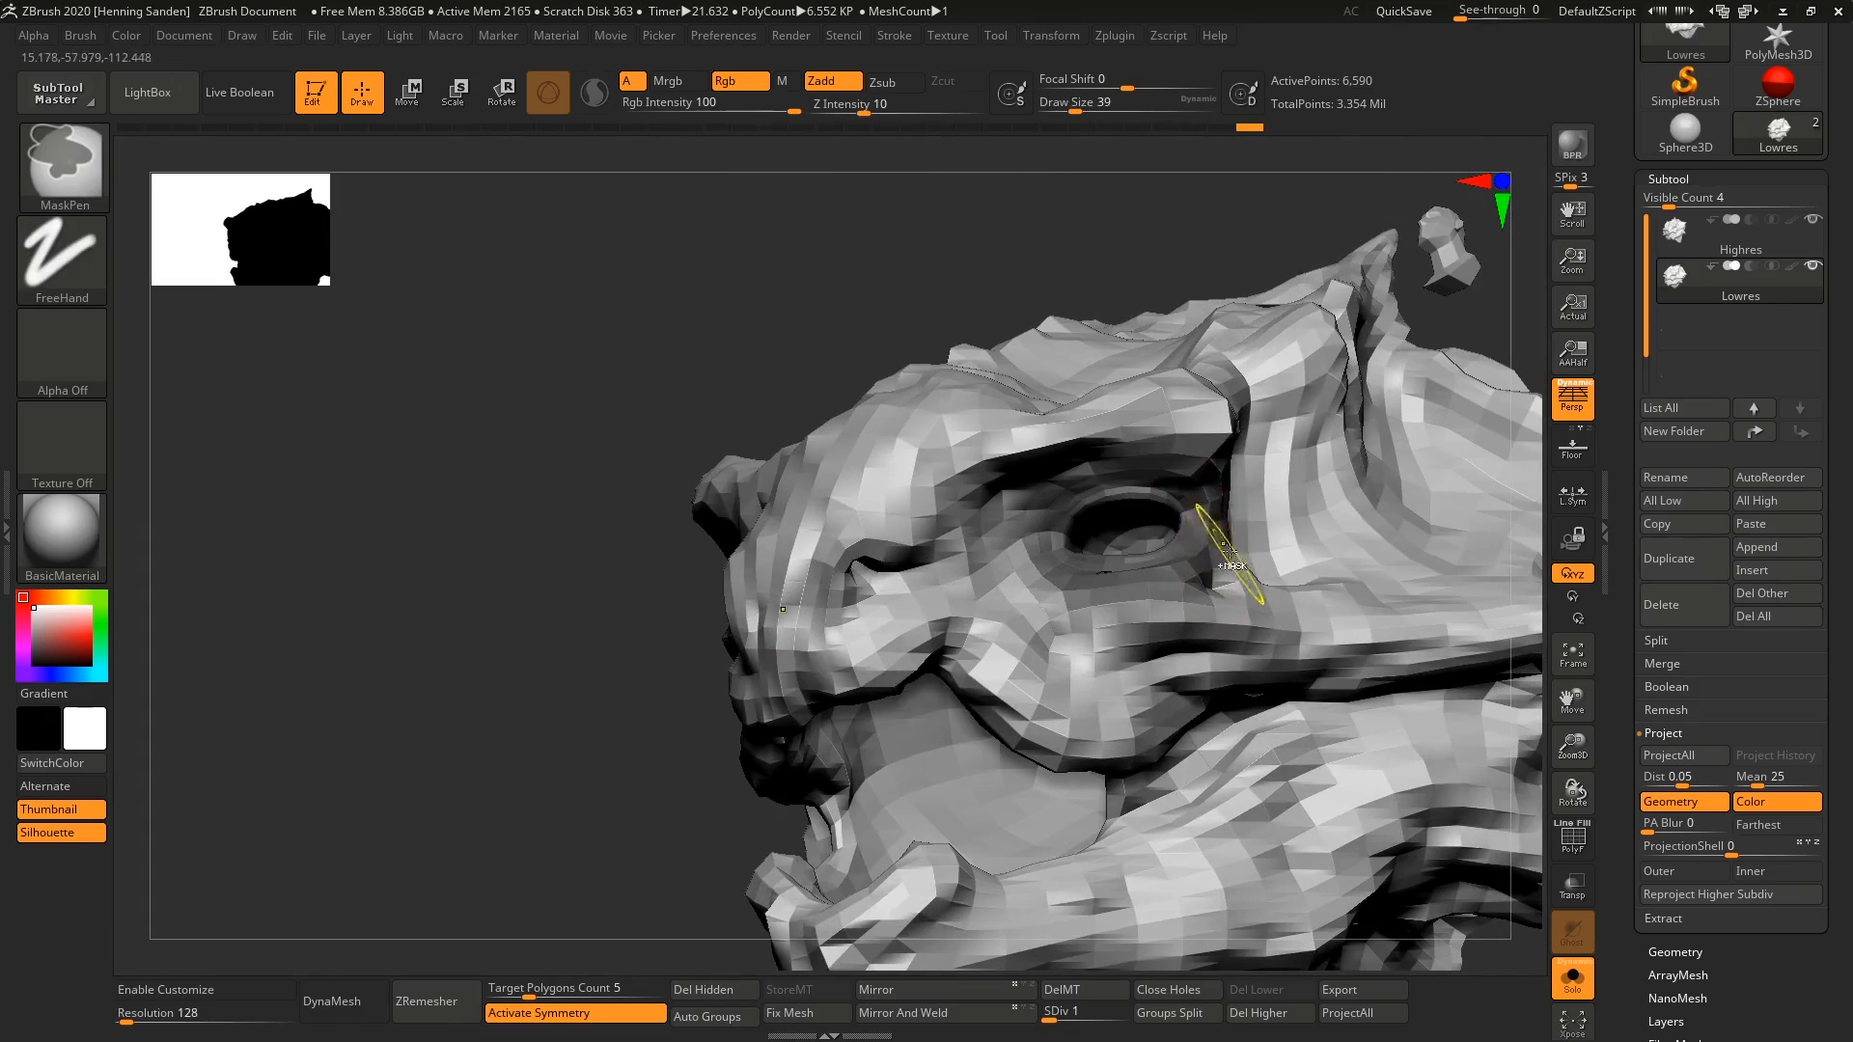
{"action": "key", "text": "shift+f"}
{"action": "key", "text": "shift+f"}
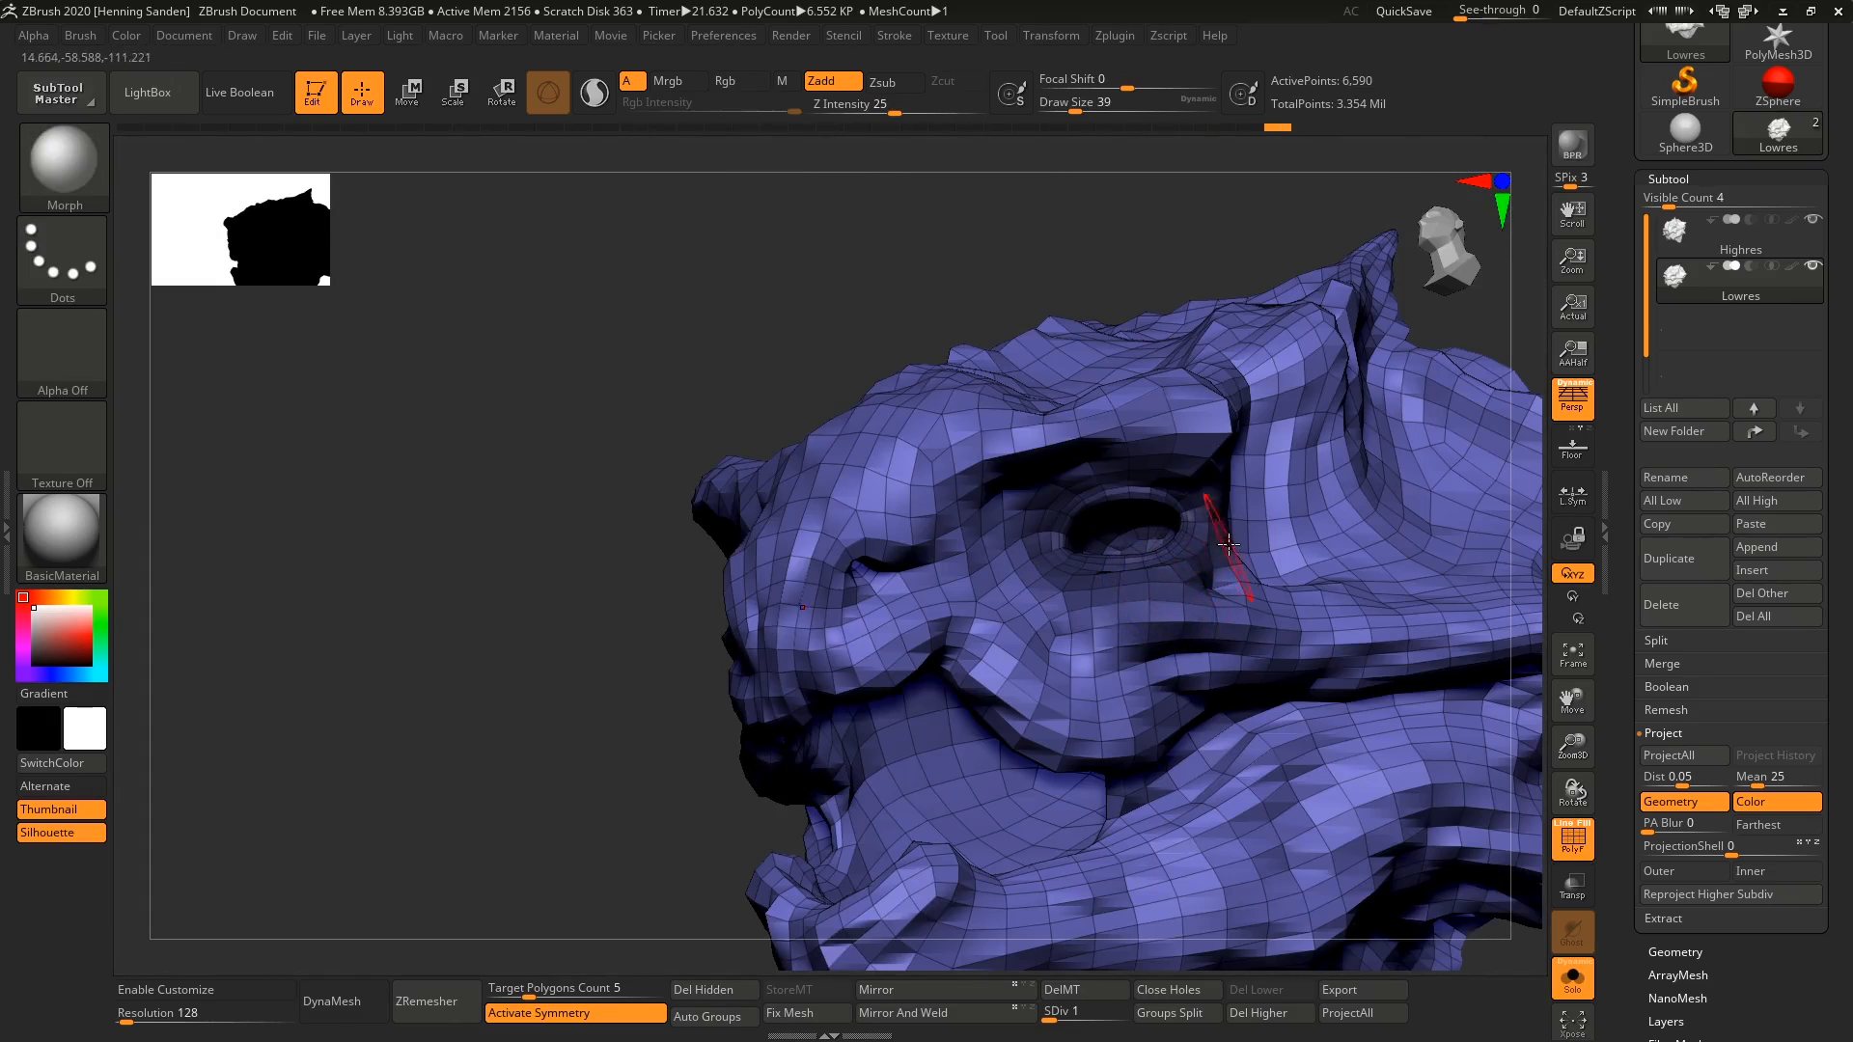
Step: Return Lowres to subdivision level 5 and bring the brow and eye area into view
{"action": "key", "text": "d"}
{"action": "key", "text": "d"}
{"action": "key", "text": "d"}
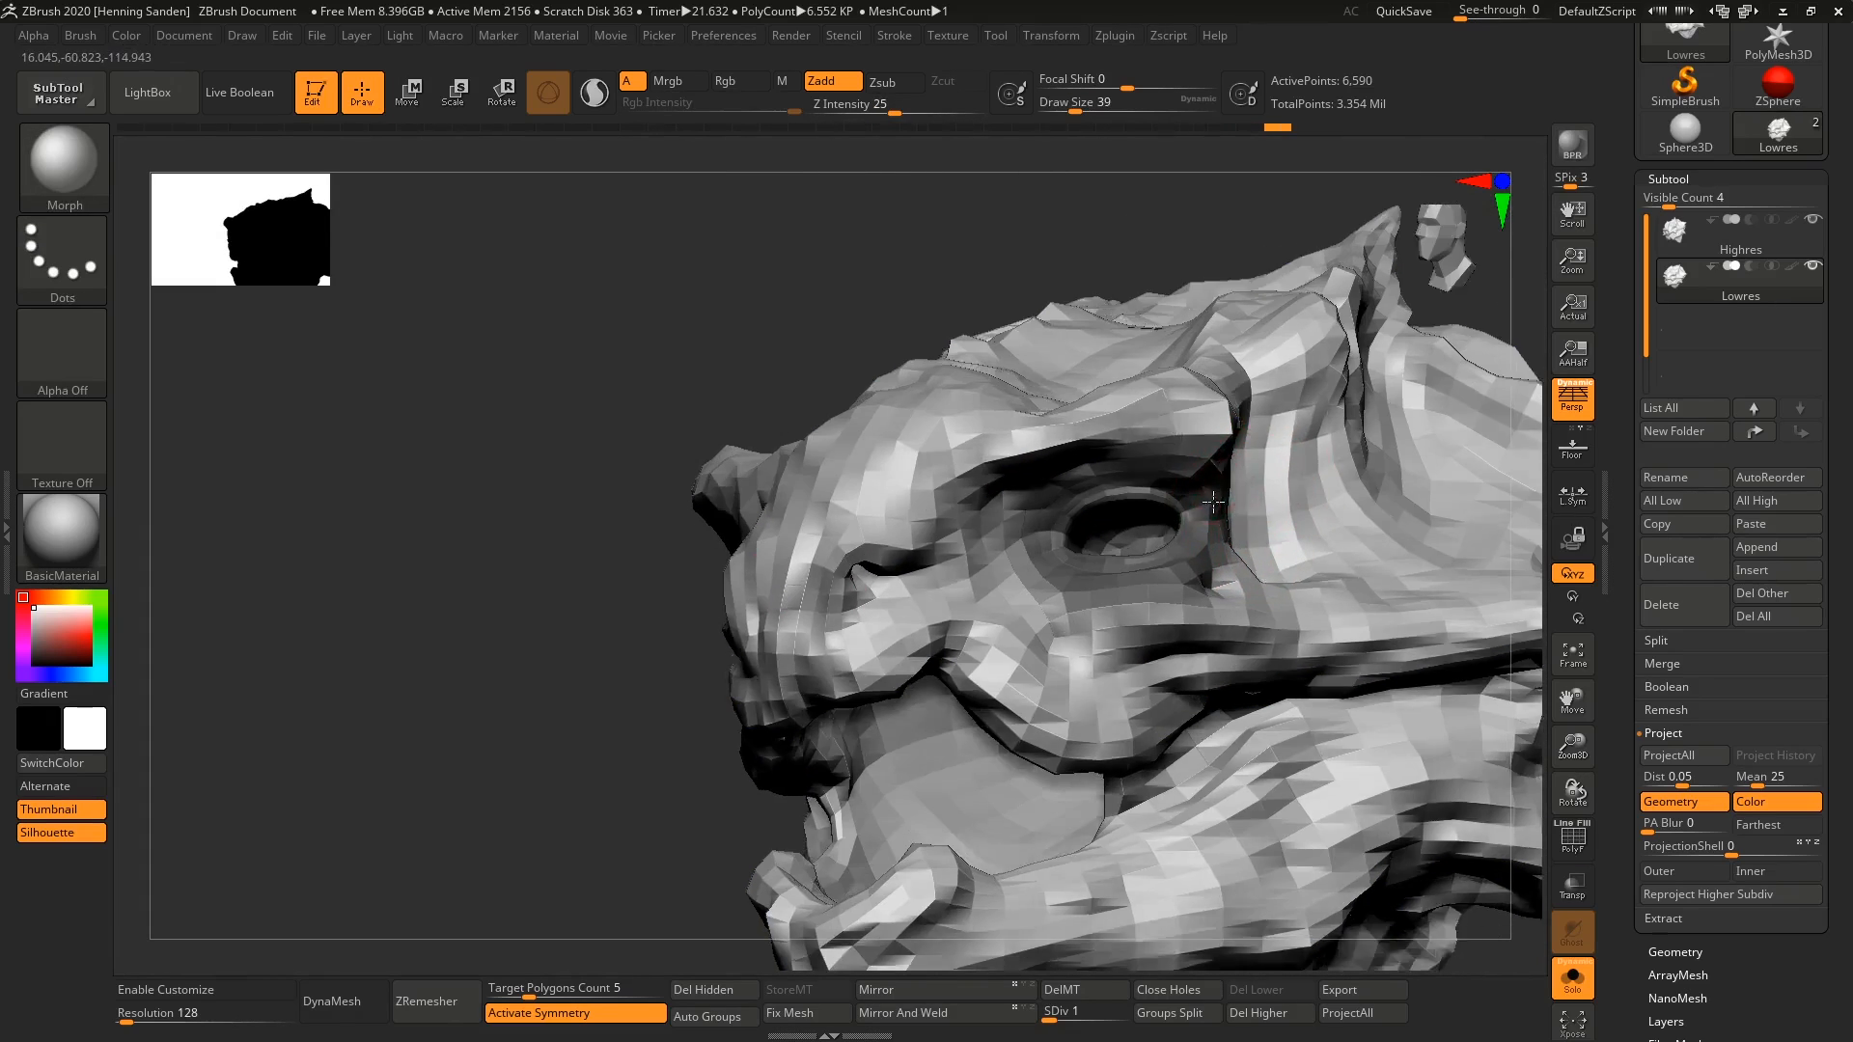
{"action": "key", "text": "d"}
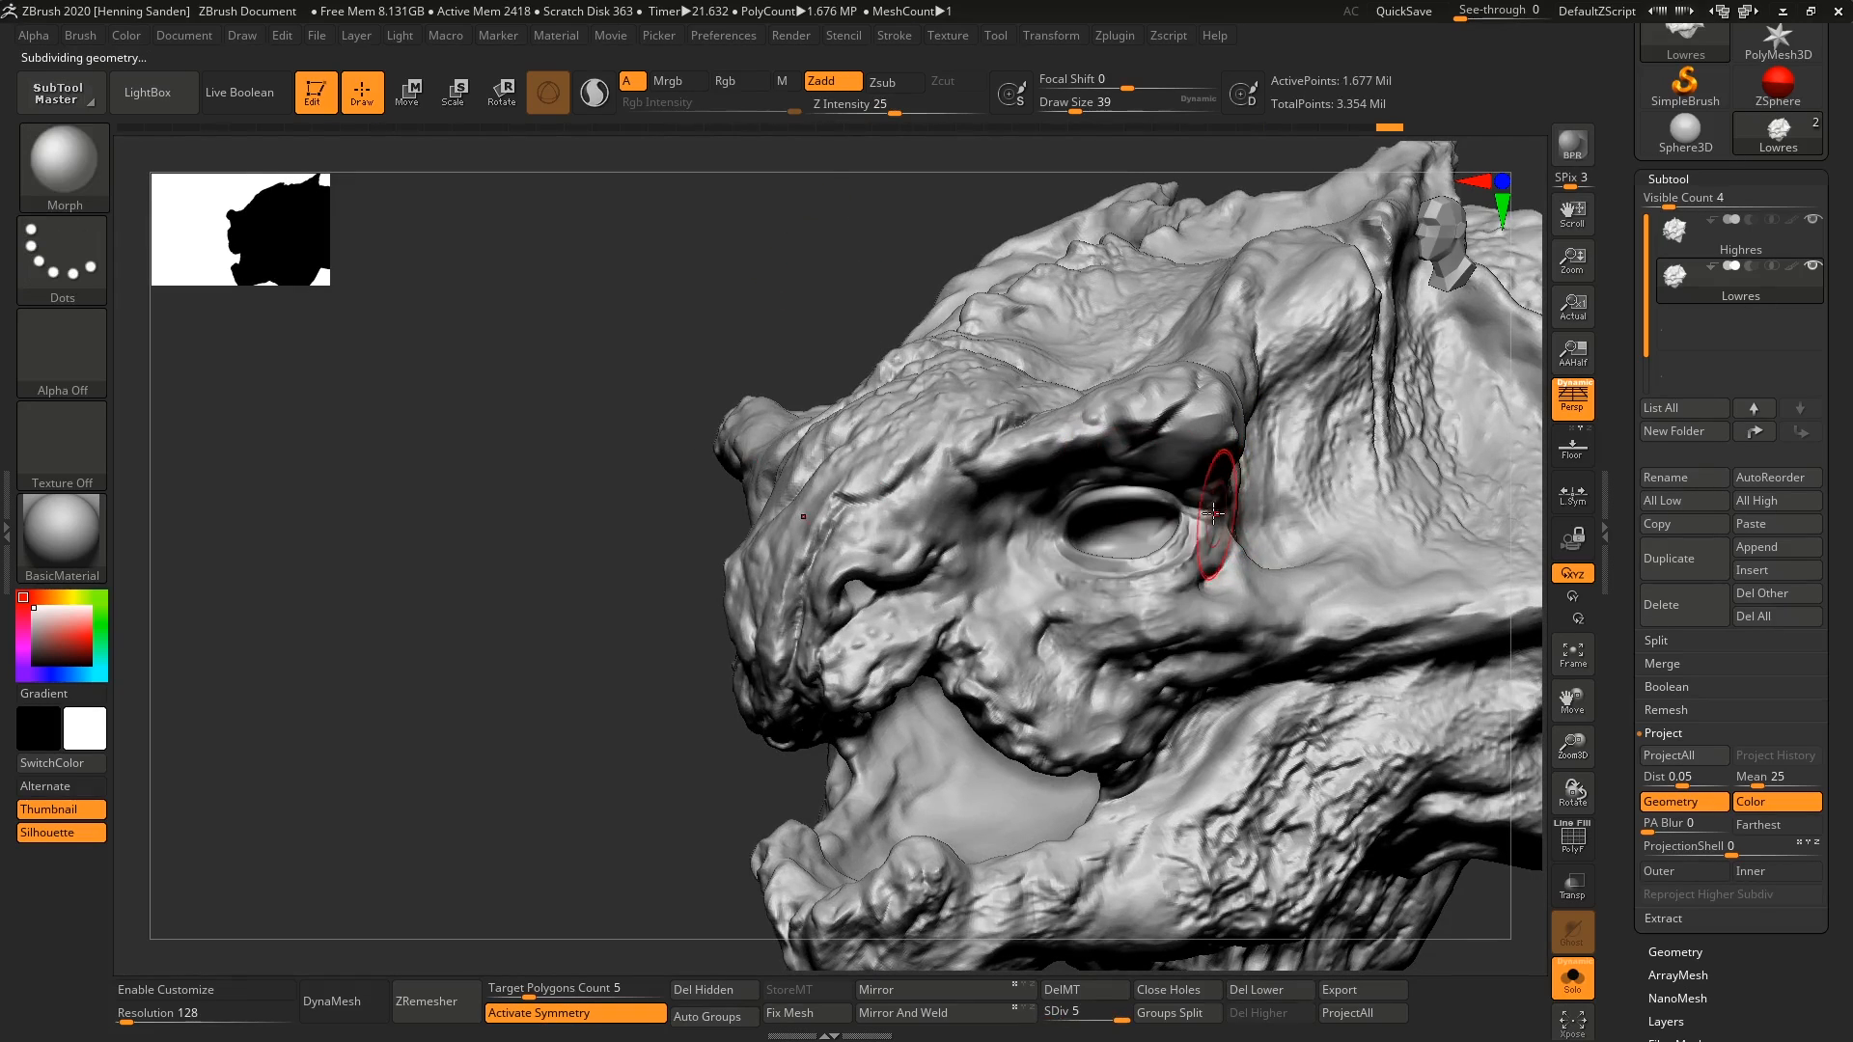
{"action": "right_click_drag", "start_coordinate": [1236, 500], "coordinate": [1100, 496], "text": "alt"}
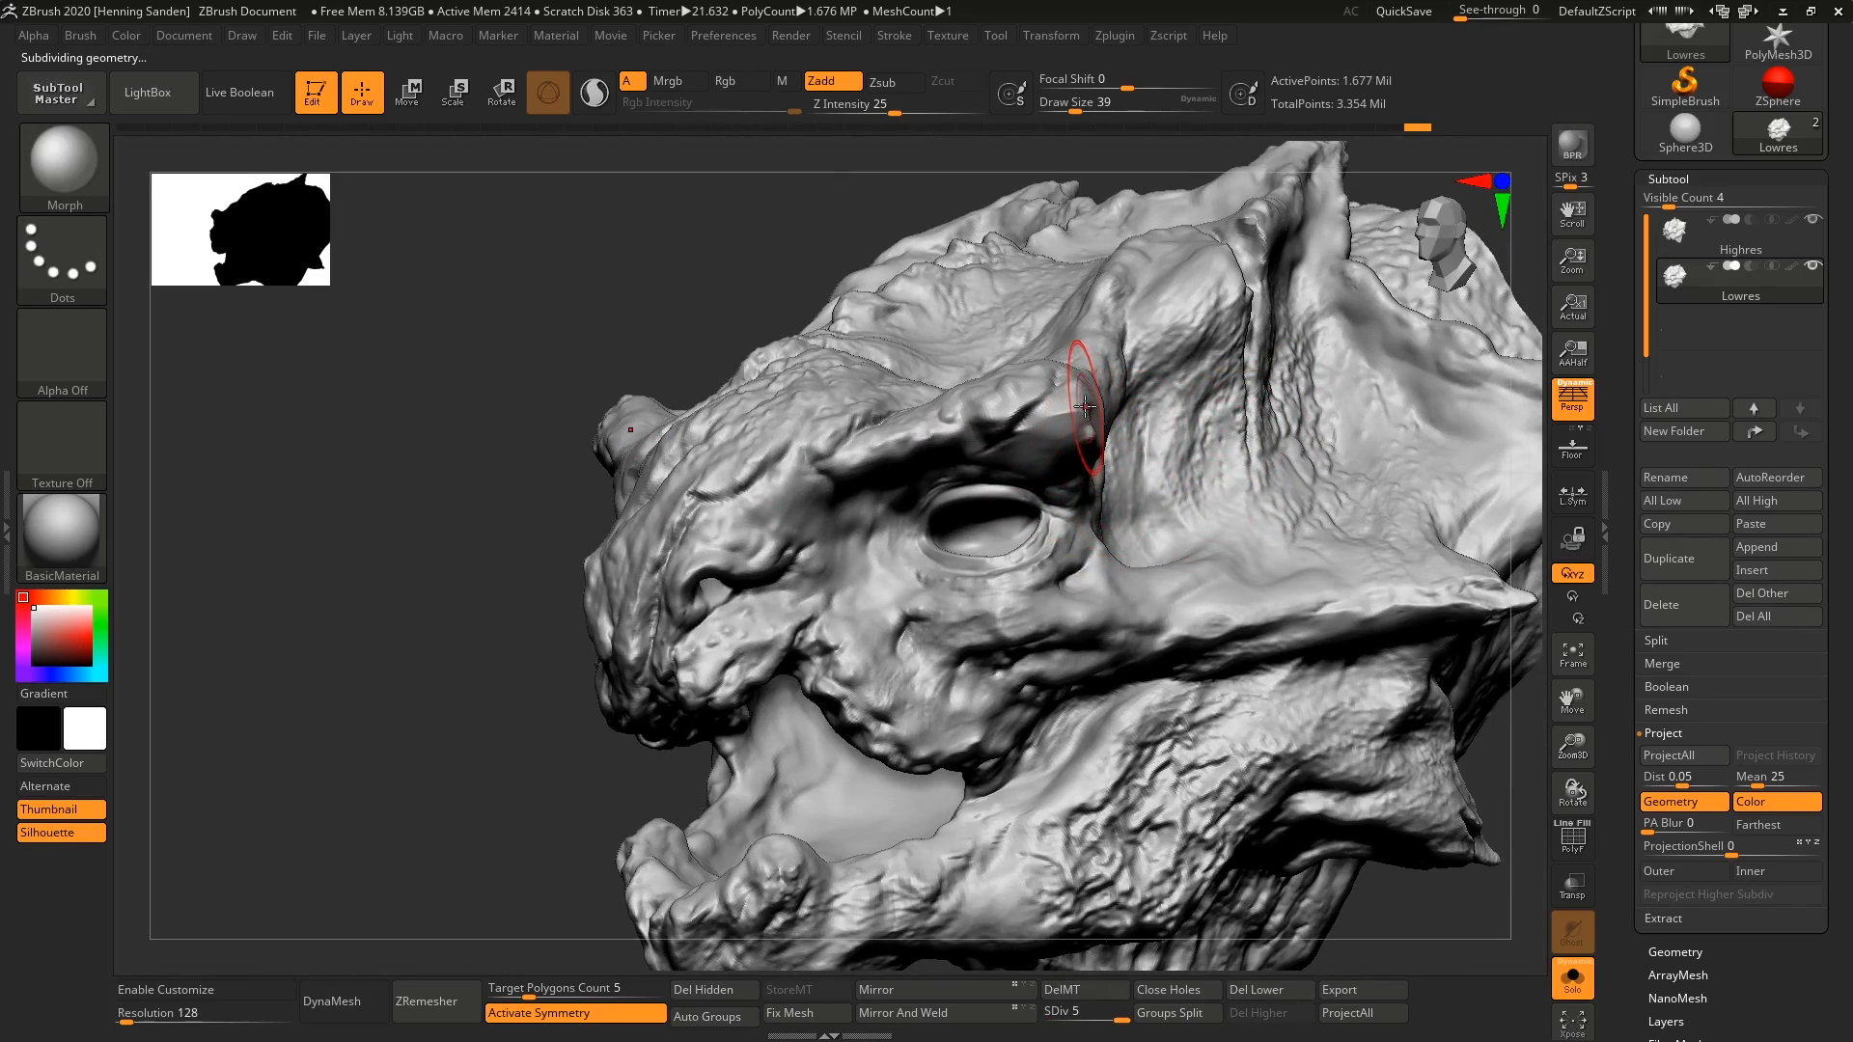
Step: Try to restore the brow bump above the eye with the Morph brush, and undo the strokes
{"action": "mouse_move", "coordinate": [1079, 393]}
{"action": "left_mouse_down"}
{"action": "mouse_move", "coordinate": [1053, 425]}
{"action": "mouse_move", "coordinate": [1082, 428]}
{"action": "left_mouse_up"}
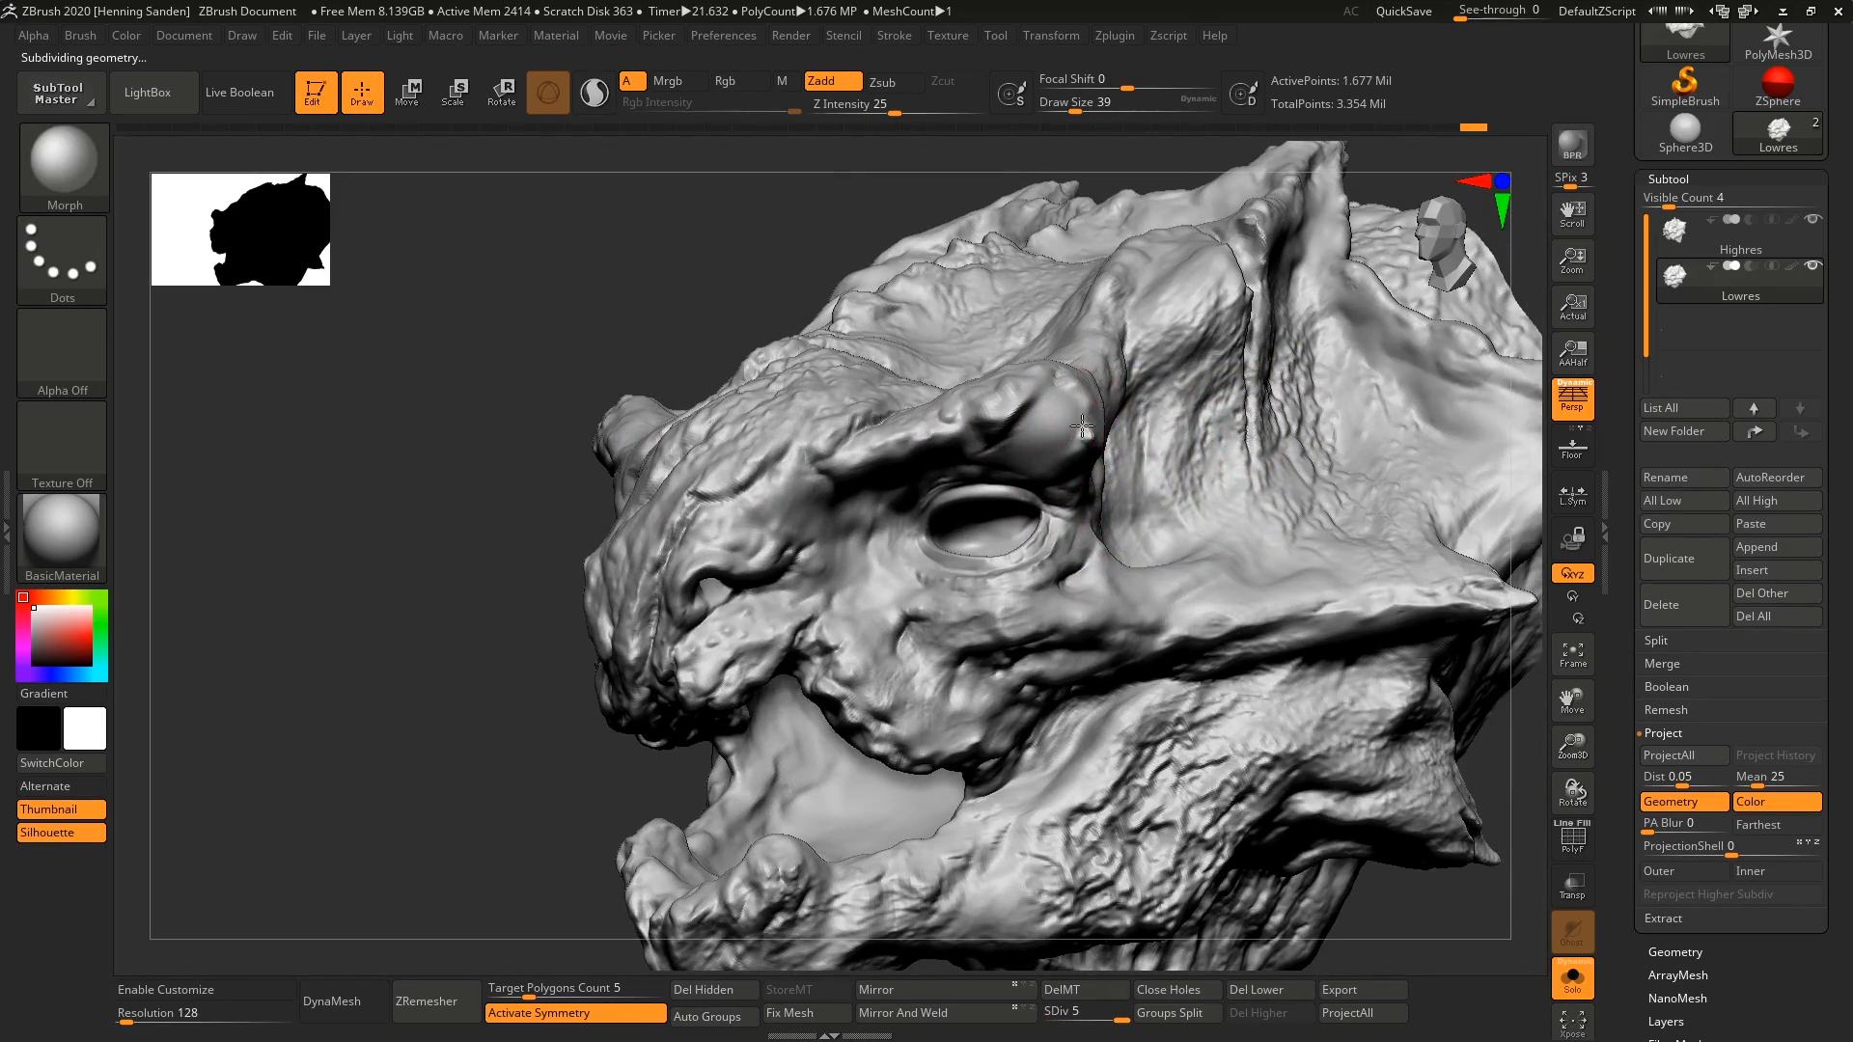
{"action": "right_click_drag", "start_coordinate": [1071, 378], "coordinate": [1106, 394]}
{"action": "key", "text": "ctrl+z"}
{"action": "key", "text": "ctrl+z"}
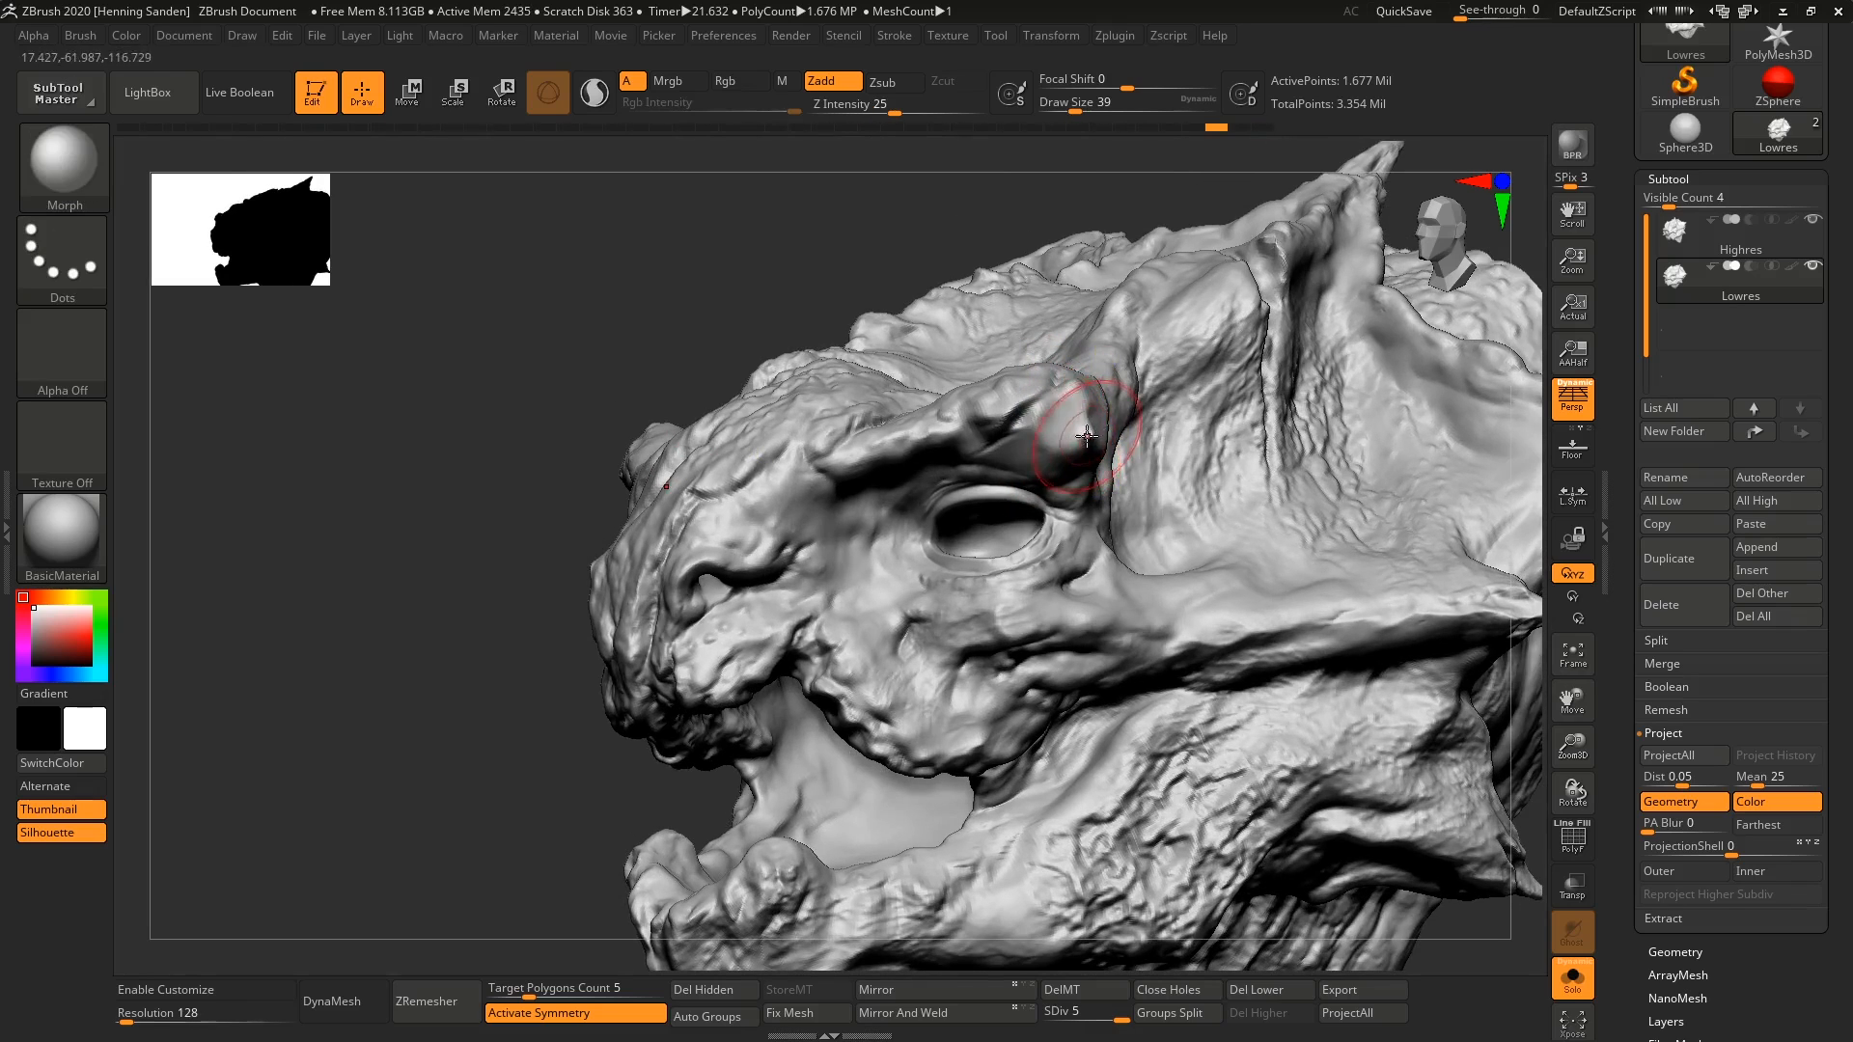
Step: Restore the brow bump above the eye to its stored shape with the Morph brush, and enlarge the draw size to 54
{"action": "key", "text": "ctrl+z"}
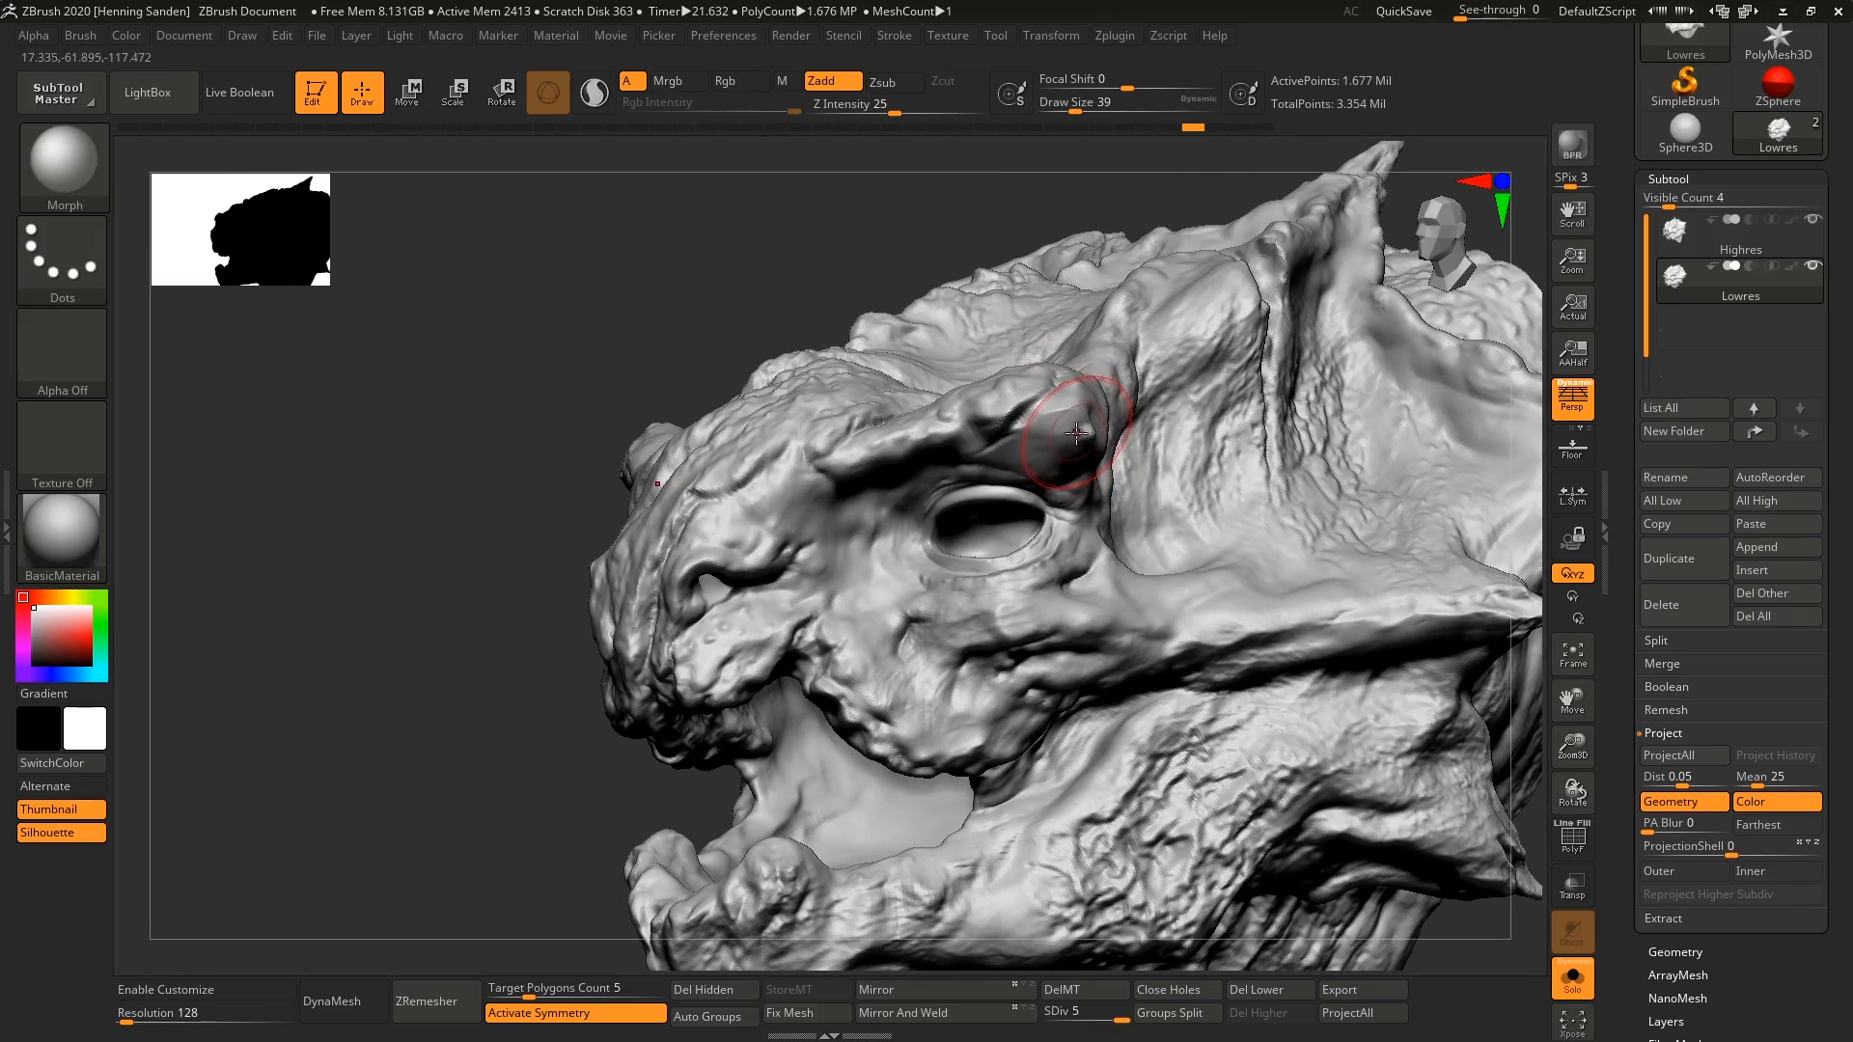
{"action": "mouse_move", "coordinate": [1076, 433]}
{"action": "right_mouse_down"}
{"action": "mouse_move", "coordinate": [943, 475]}
{"action": "mouse_move", "coordinate": [887, 583]}
{"action": "right_mouse_up"}
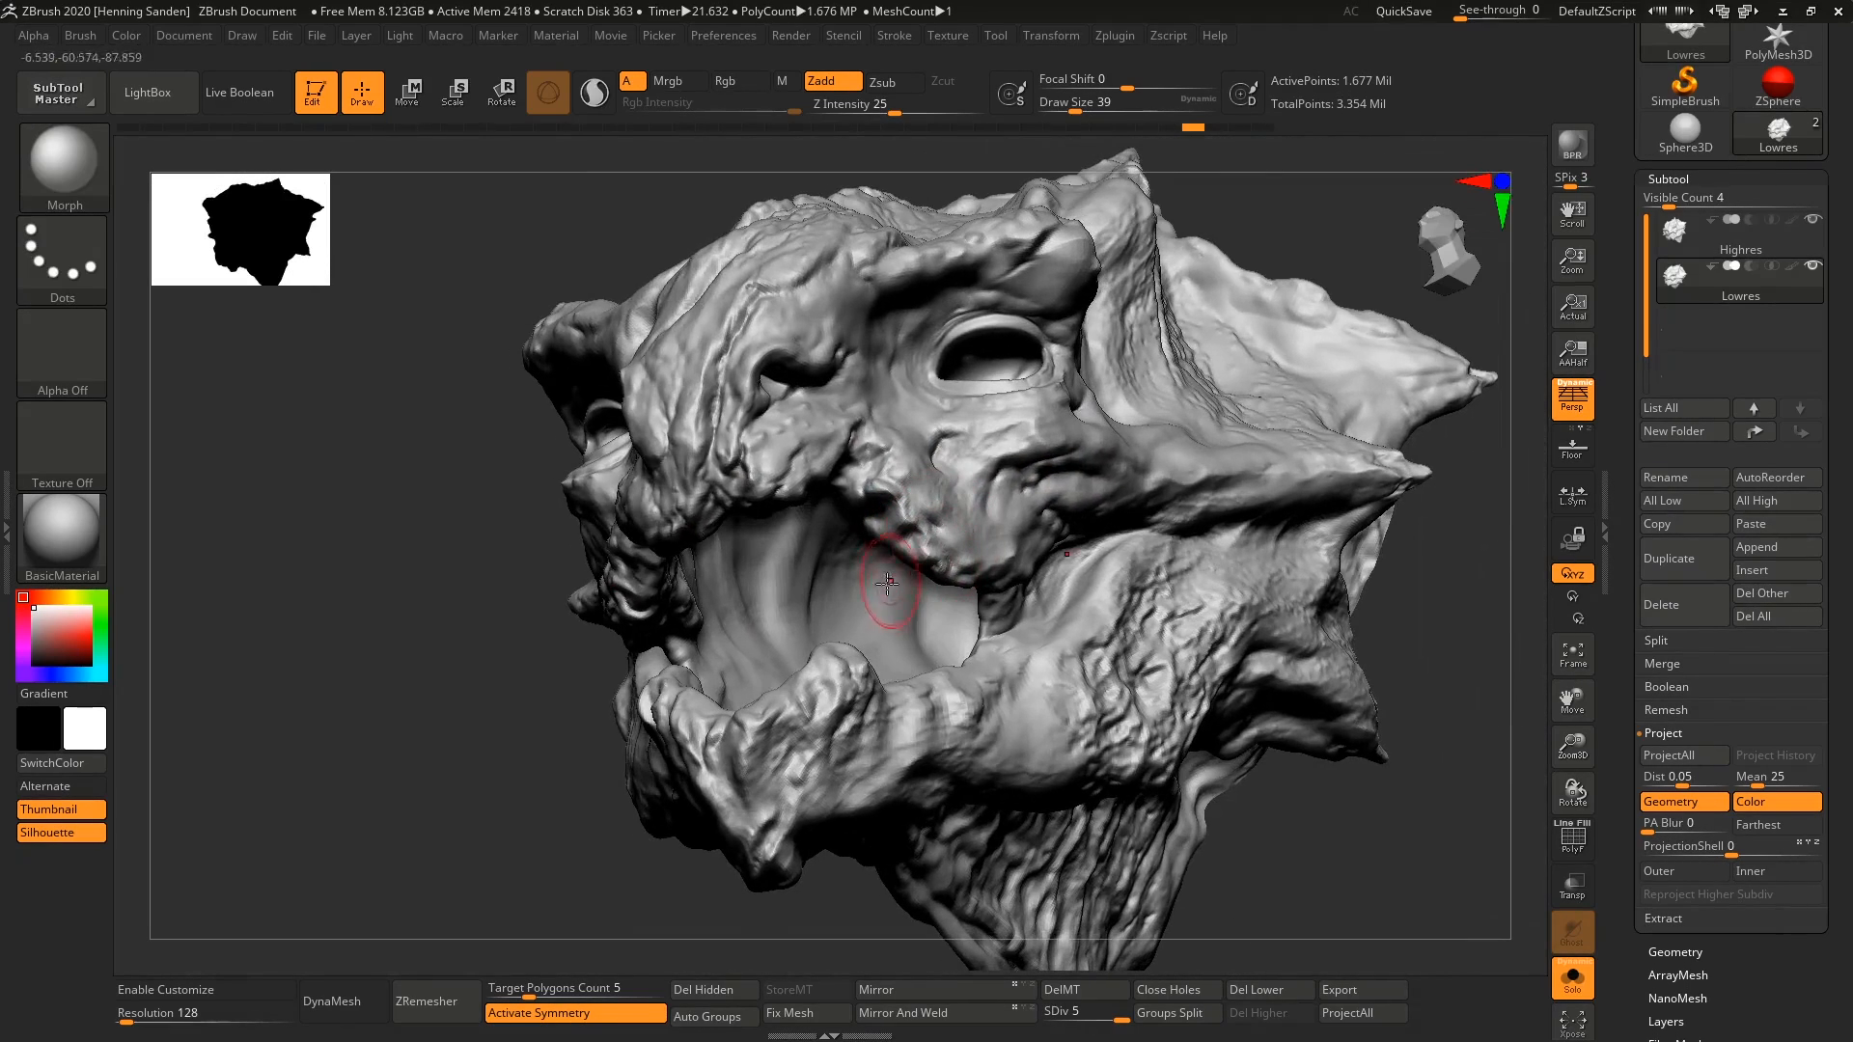
{"action": "right_click_drag", "start_coordinate": [954, 510], "coordinate": [1183, 557]}
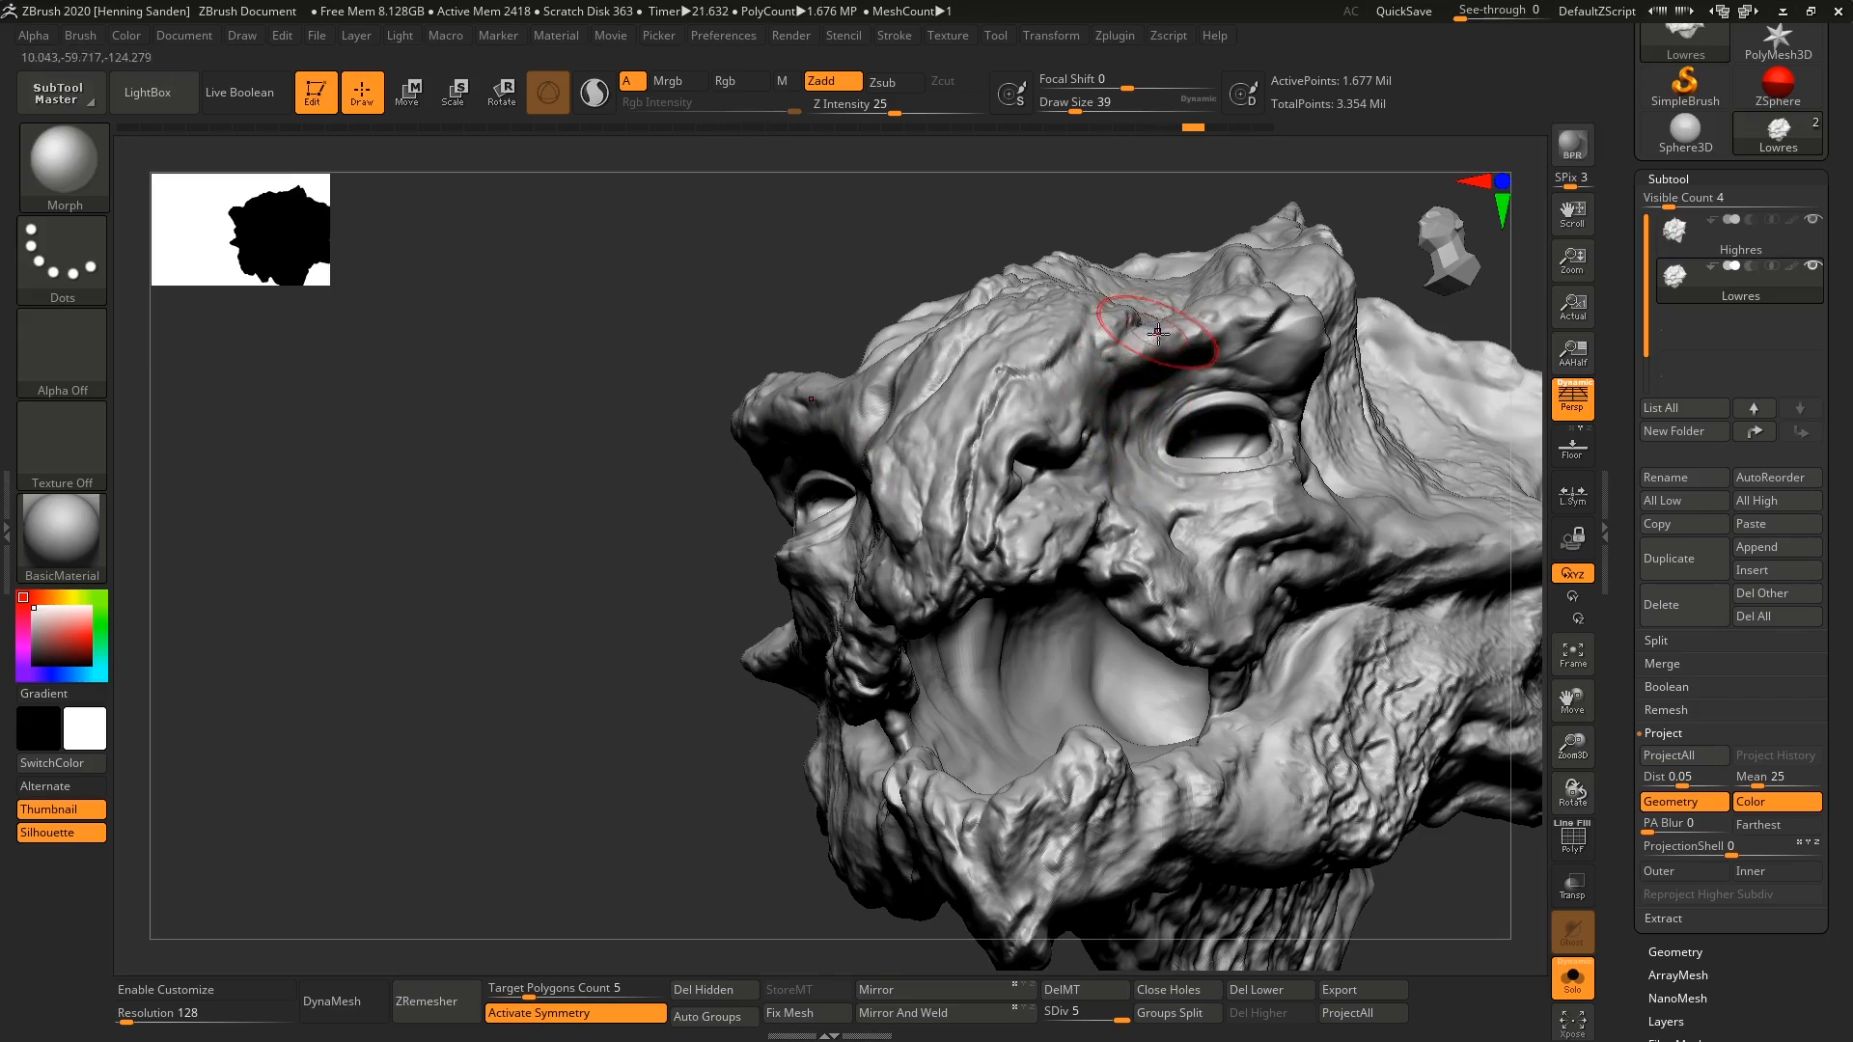
{"action": "mouse_move", "coordinate": [1131, 422]}
{"action": "right_mouse_down"}
{"action": "mouse_move", "coordinate": [1067, 602]}
{"action": "mouse_move", "coordinate": [1010, 639]}
{"action": "right_mouse_up"}
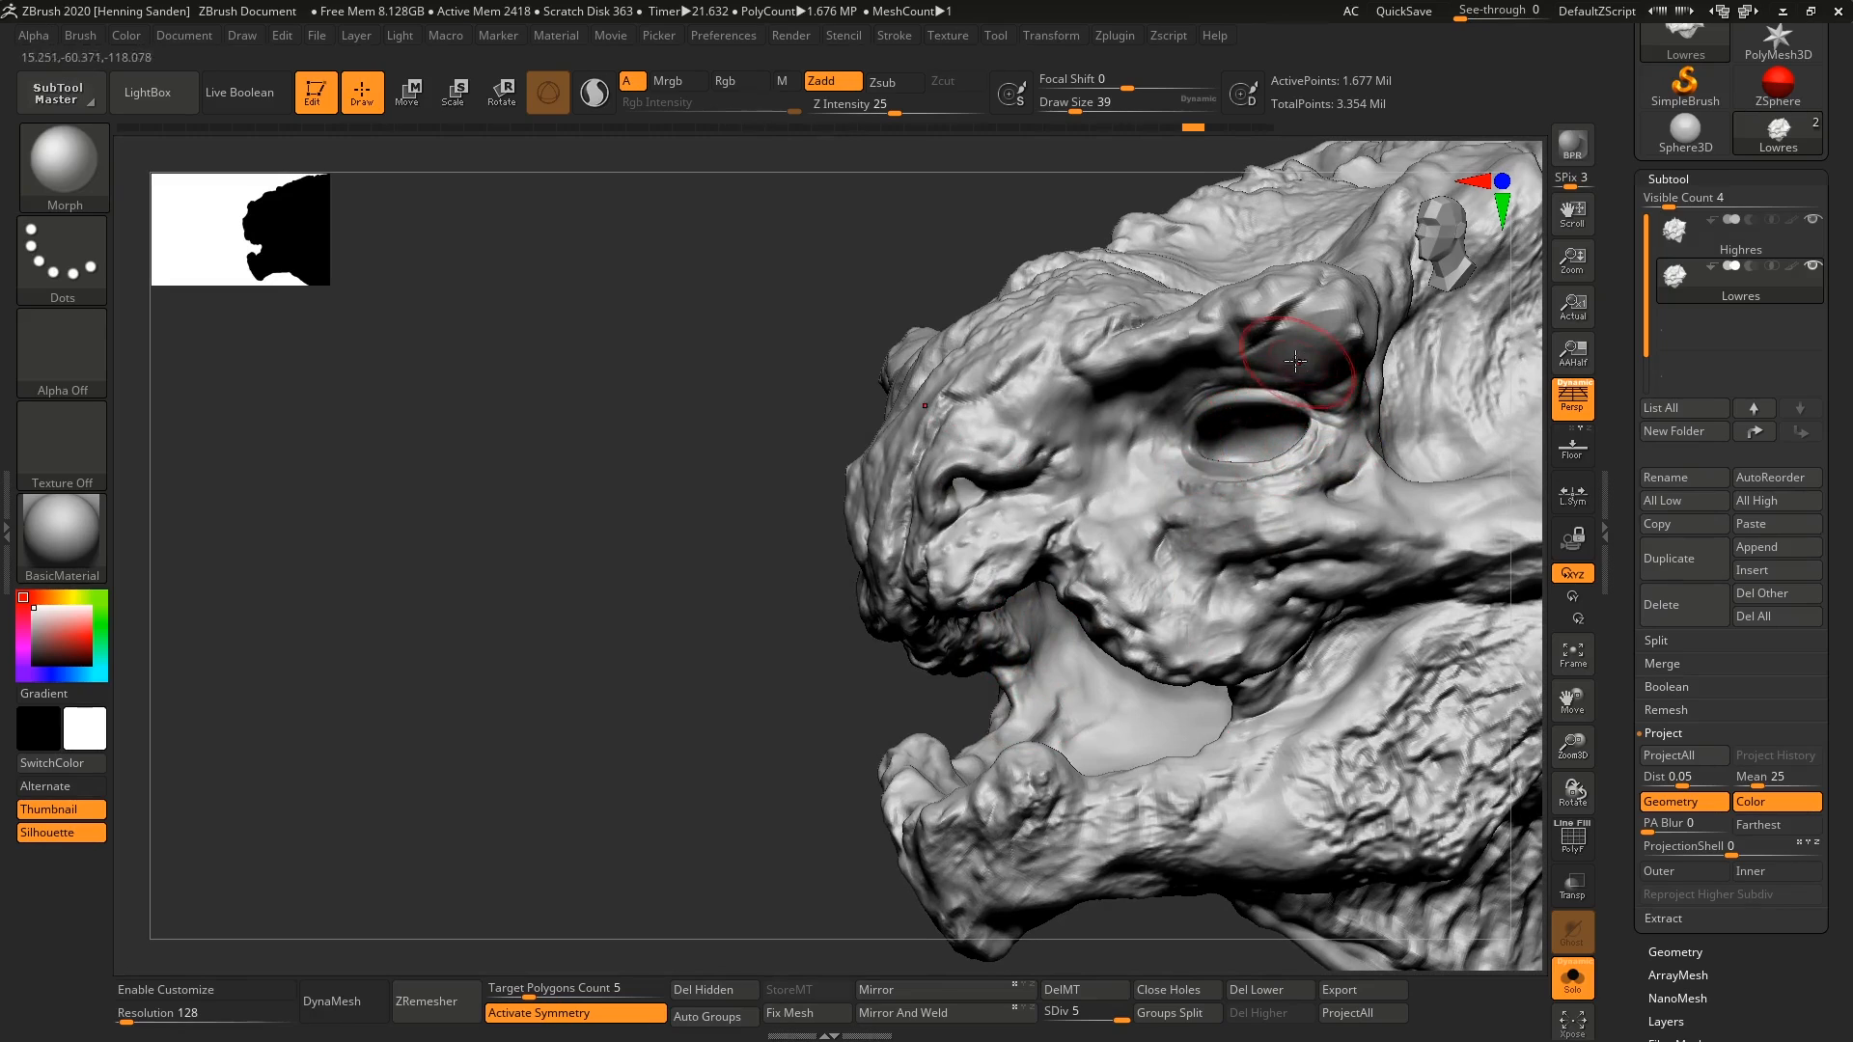
{"action": "right_click_drag", "start_coordinate": [1238, 461], "coordinate": [1115, 470], "text": "alt"}
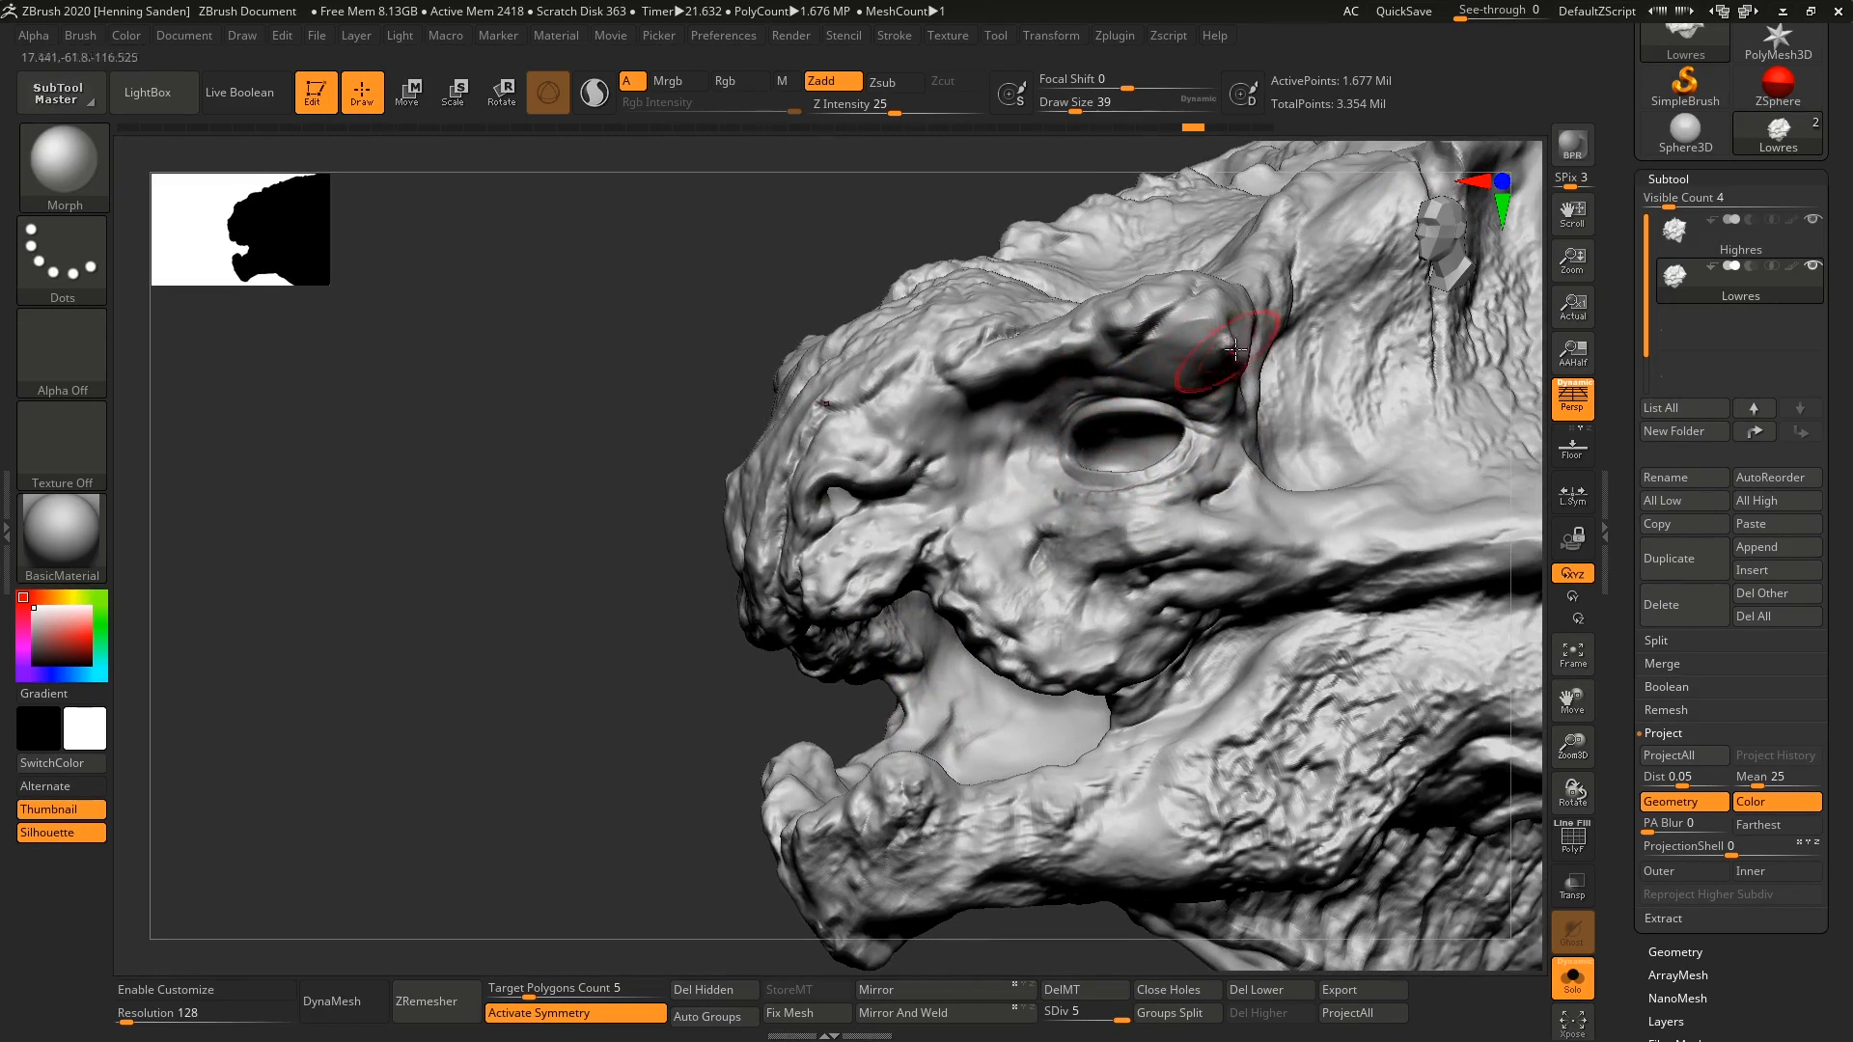
{"action": "mouse_move", "coordinate": [1235, 347]}
{"action": "left_mouse_down"}
{"action": "mouse_move", "coordinate": [1211, 365]}
{"action": "mouse_move", "coordinate": [1233, 363]}
{"action": "mouse_move", "coordinate": [1179, 324]}
{"action": "left_mouse_up"}
{"action": "key", "text": "s"}
{"action": "right_click_drag", "start_coordinate": [1224, 386], "coordinate": [890, 375], "text": "ctrl"}
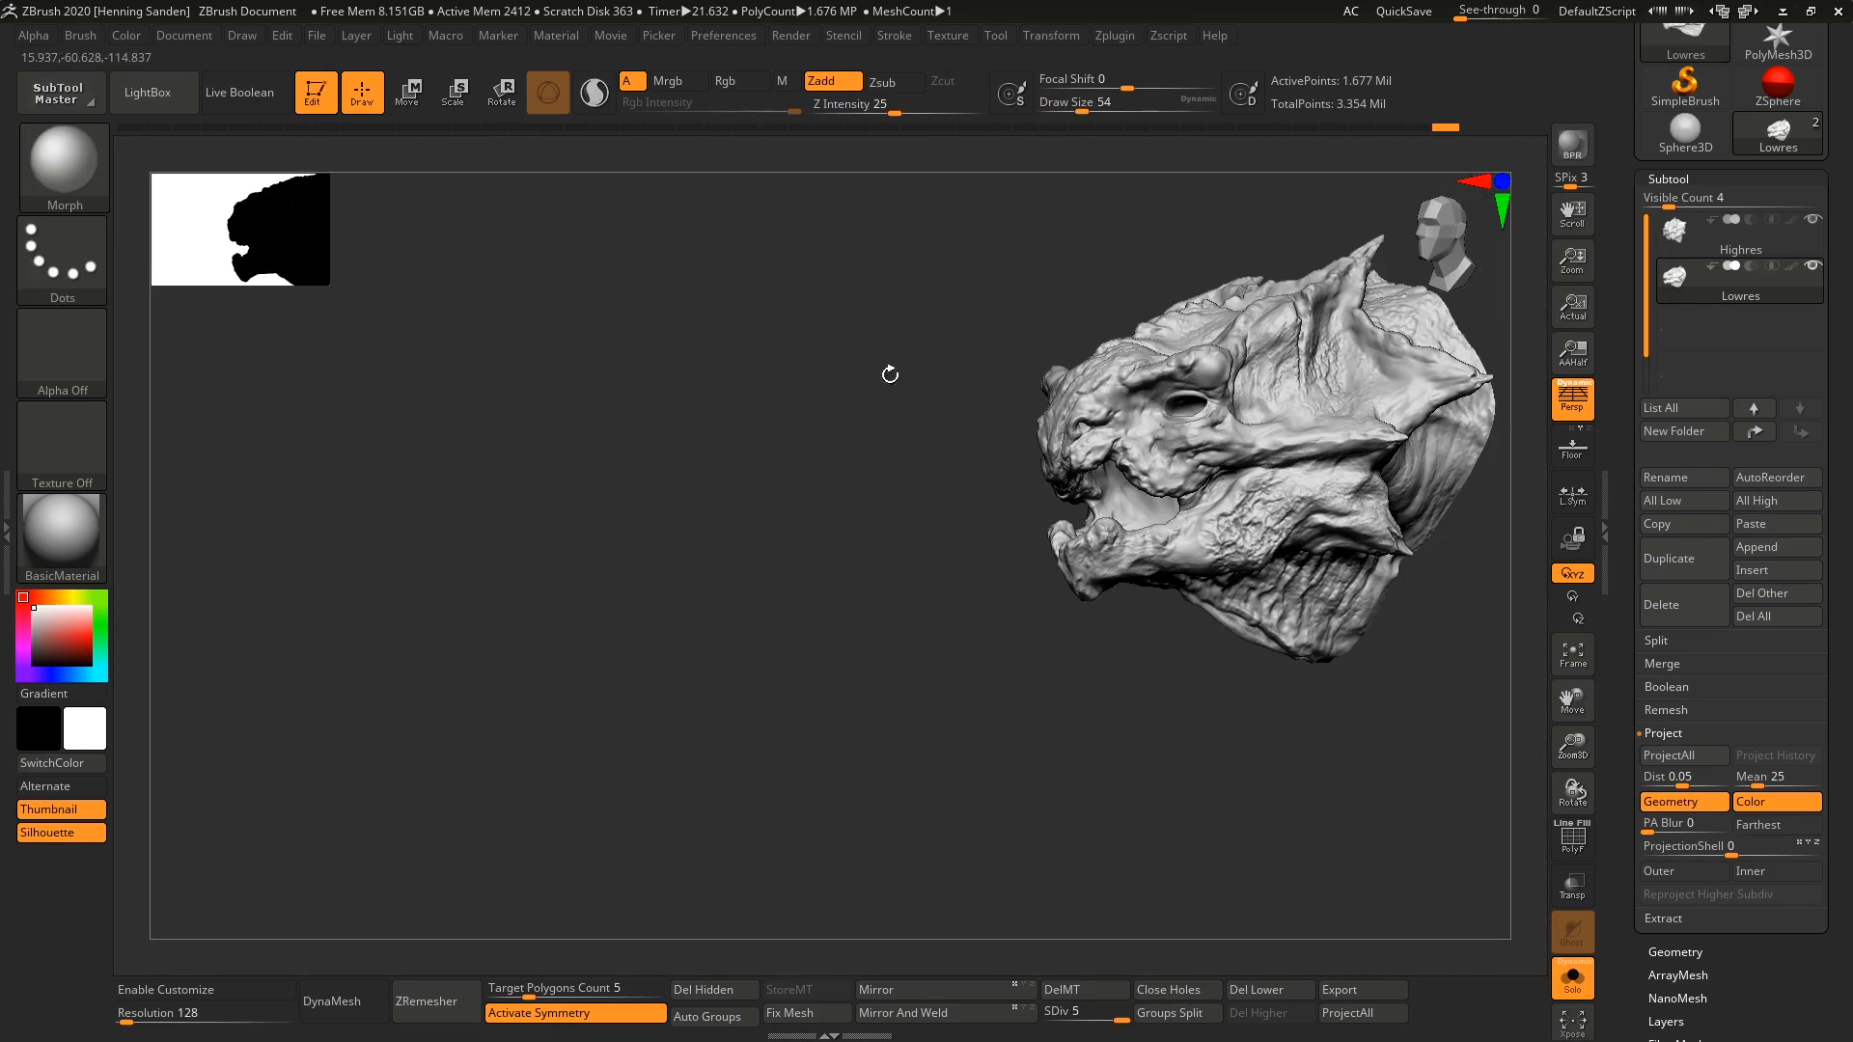
Step: Stop recording on the Lowres sculpt layer and hide it, leaving the head without the projected detail
{"action": "left_click_drag", "start_coordinate": [1623, 455], "coordinate": [1603, 259]}
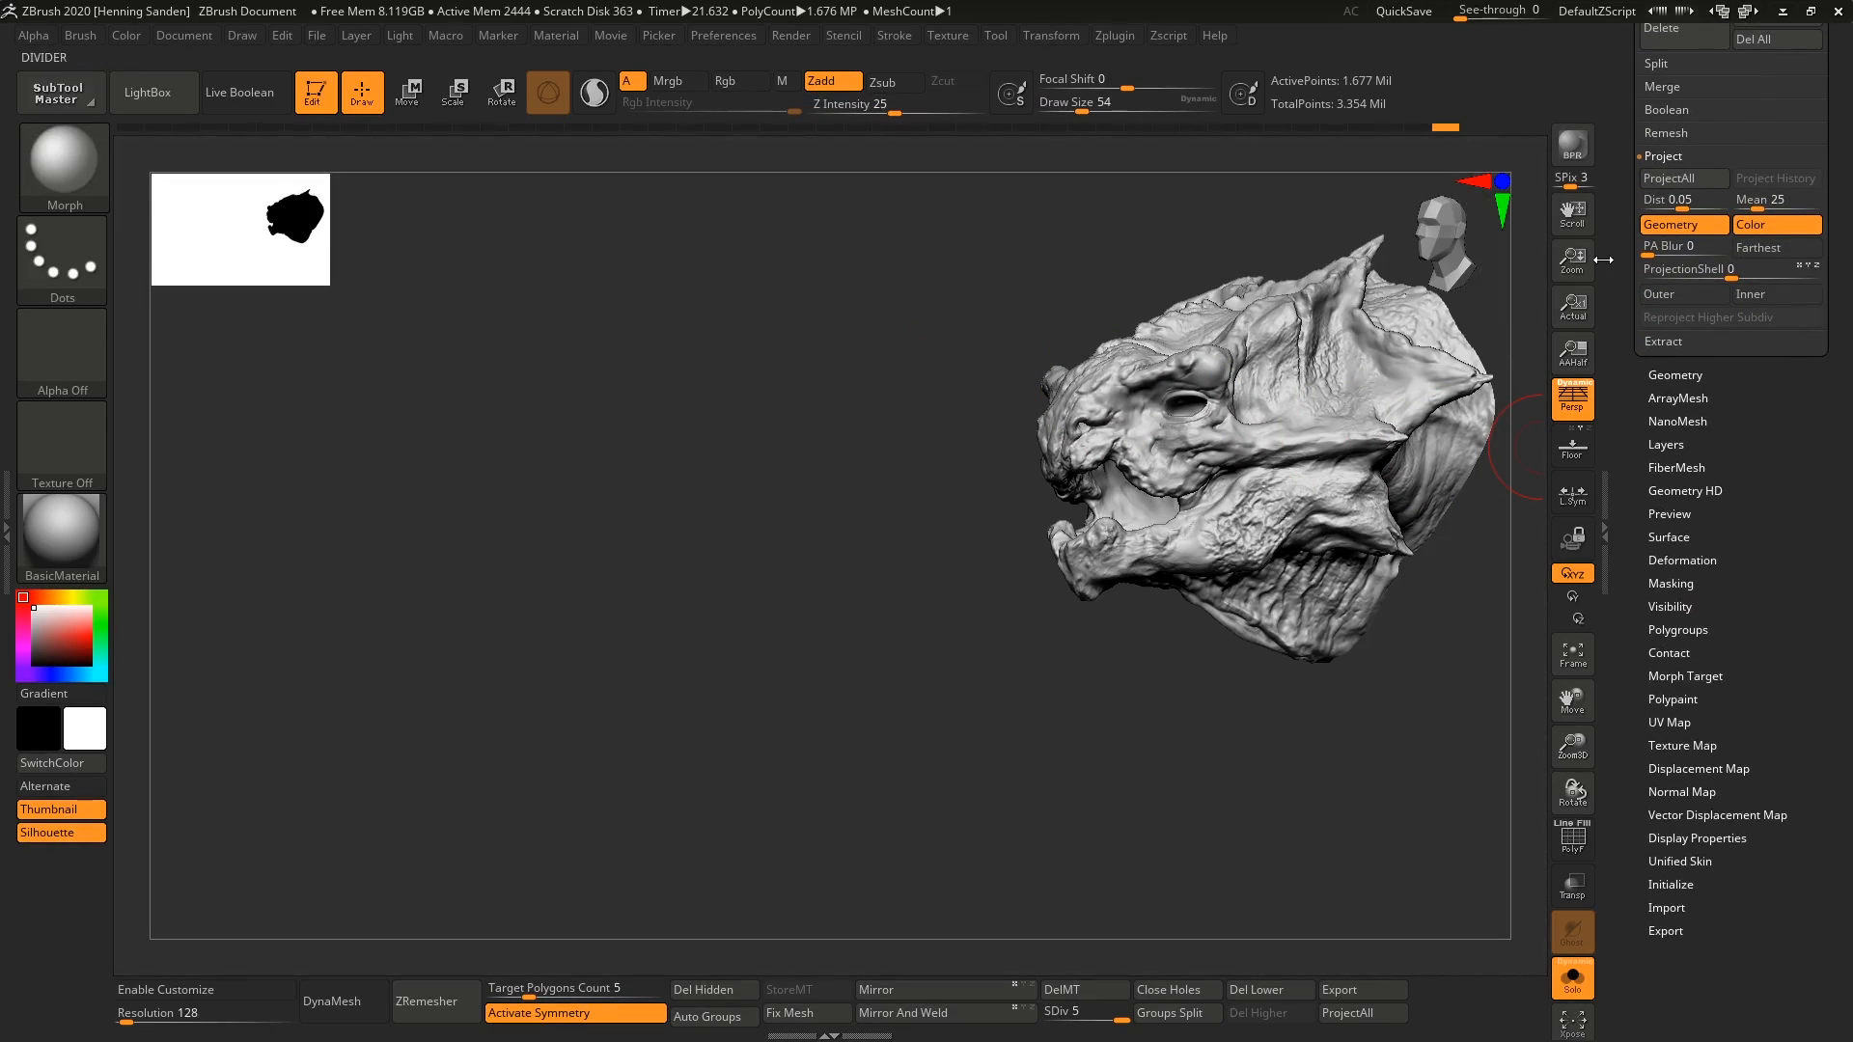
{"action": "left_click", "coordinate": [1664, 444]}
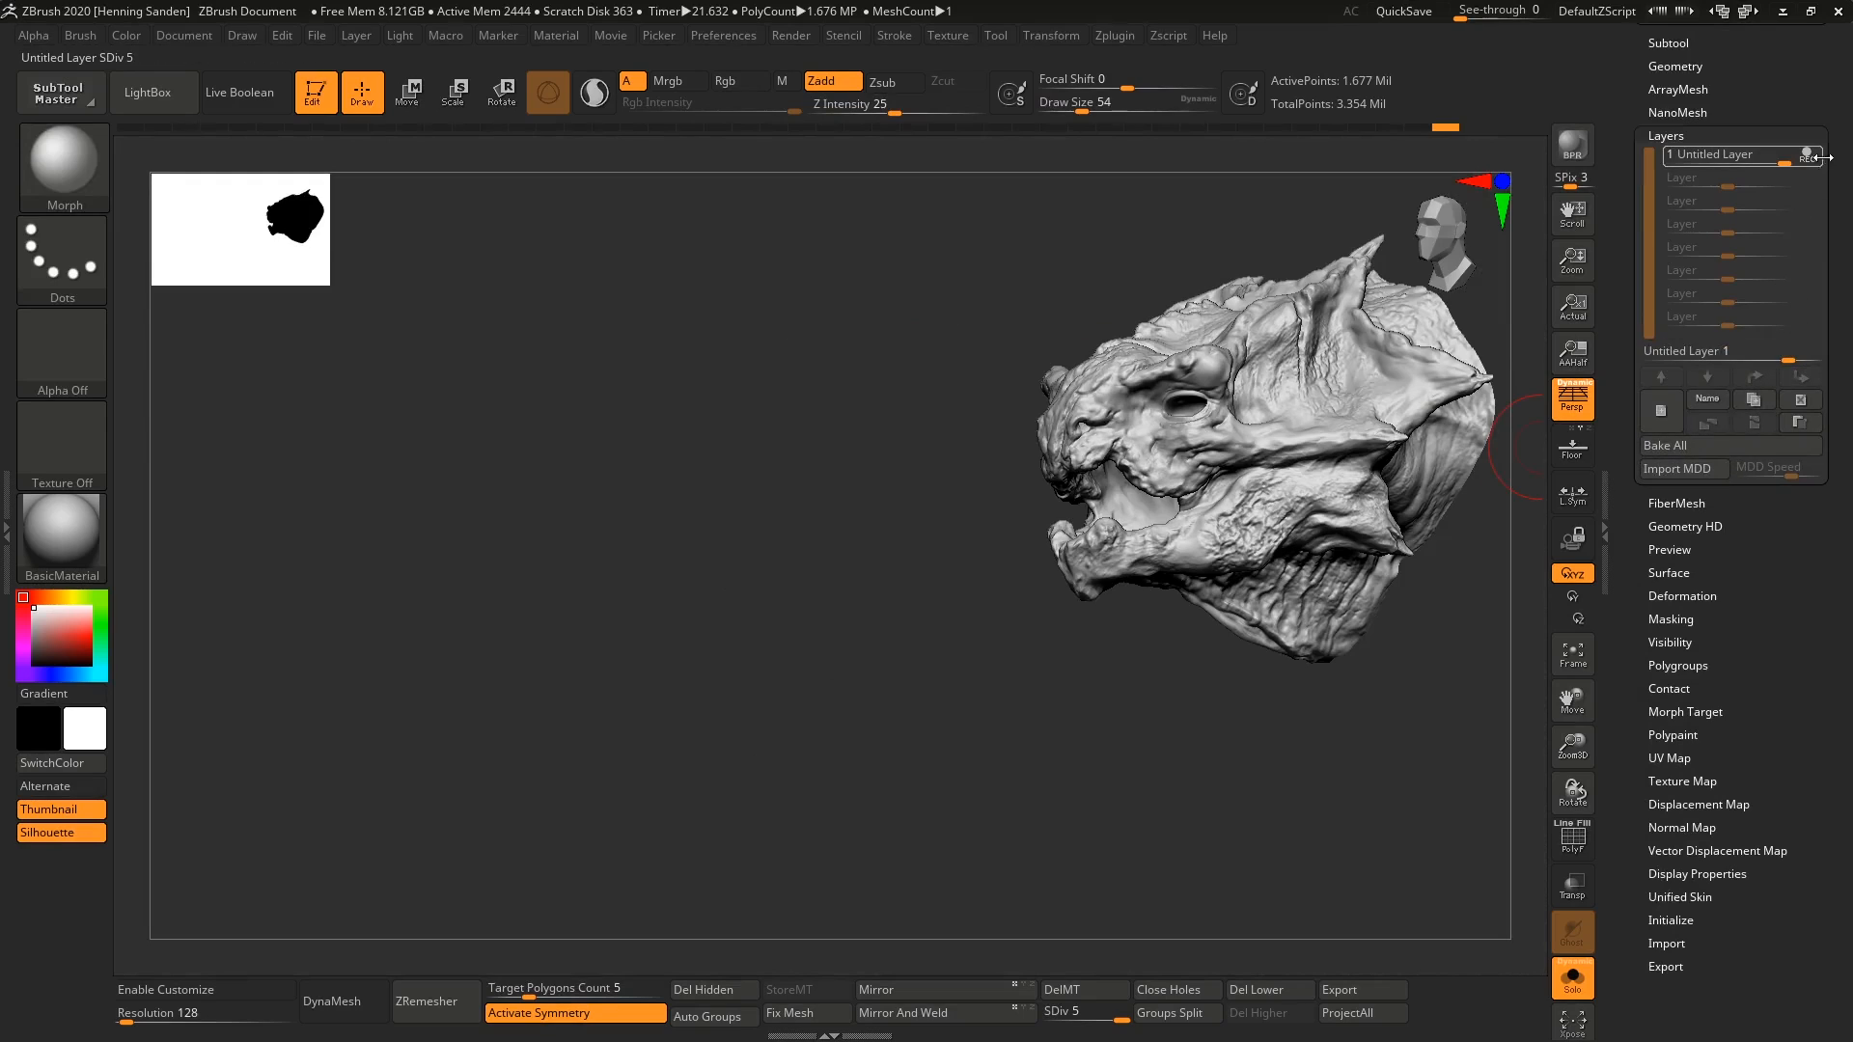
{"action": "left_click", "coordinate": [1817, 157]}
{"action": "left_click", "coordinate": [1816, 155]}
{"action": "mouse_move", "coordinate": [1327, 358]}
{"action": "right_mouse_down", "text": "alt"}
{"action": "mouse_move", "coordinate": [1193, 530]}
{"action": "mouse_move", "coordinate": [1199, 612]}
{"action": "right_mouse_up", "text": "alt"}
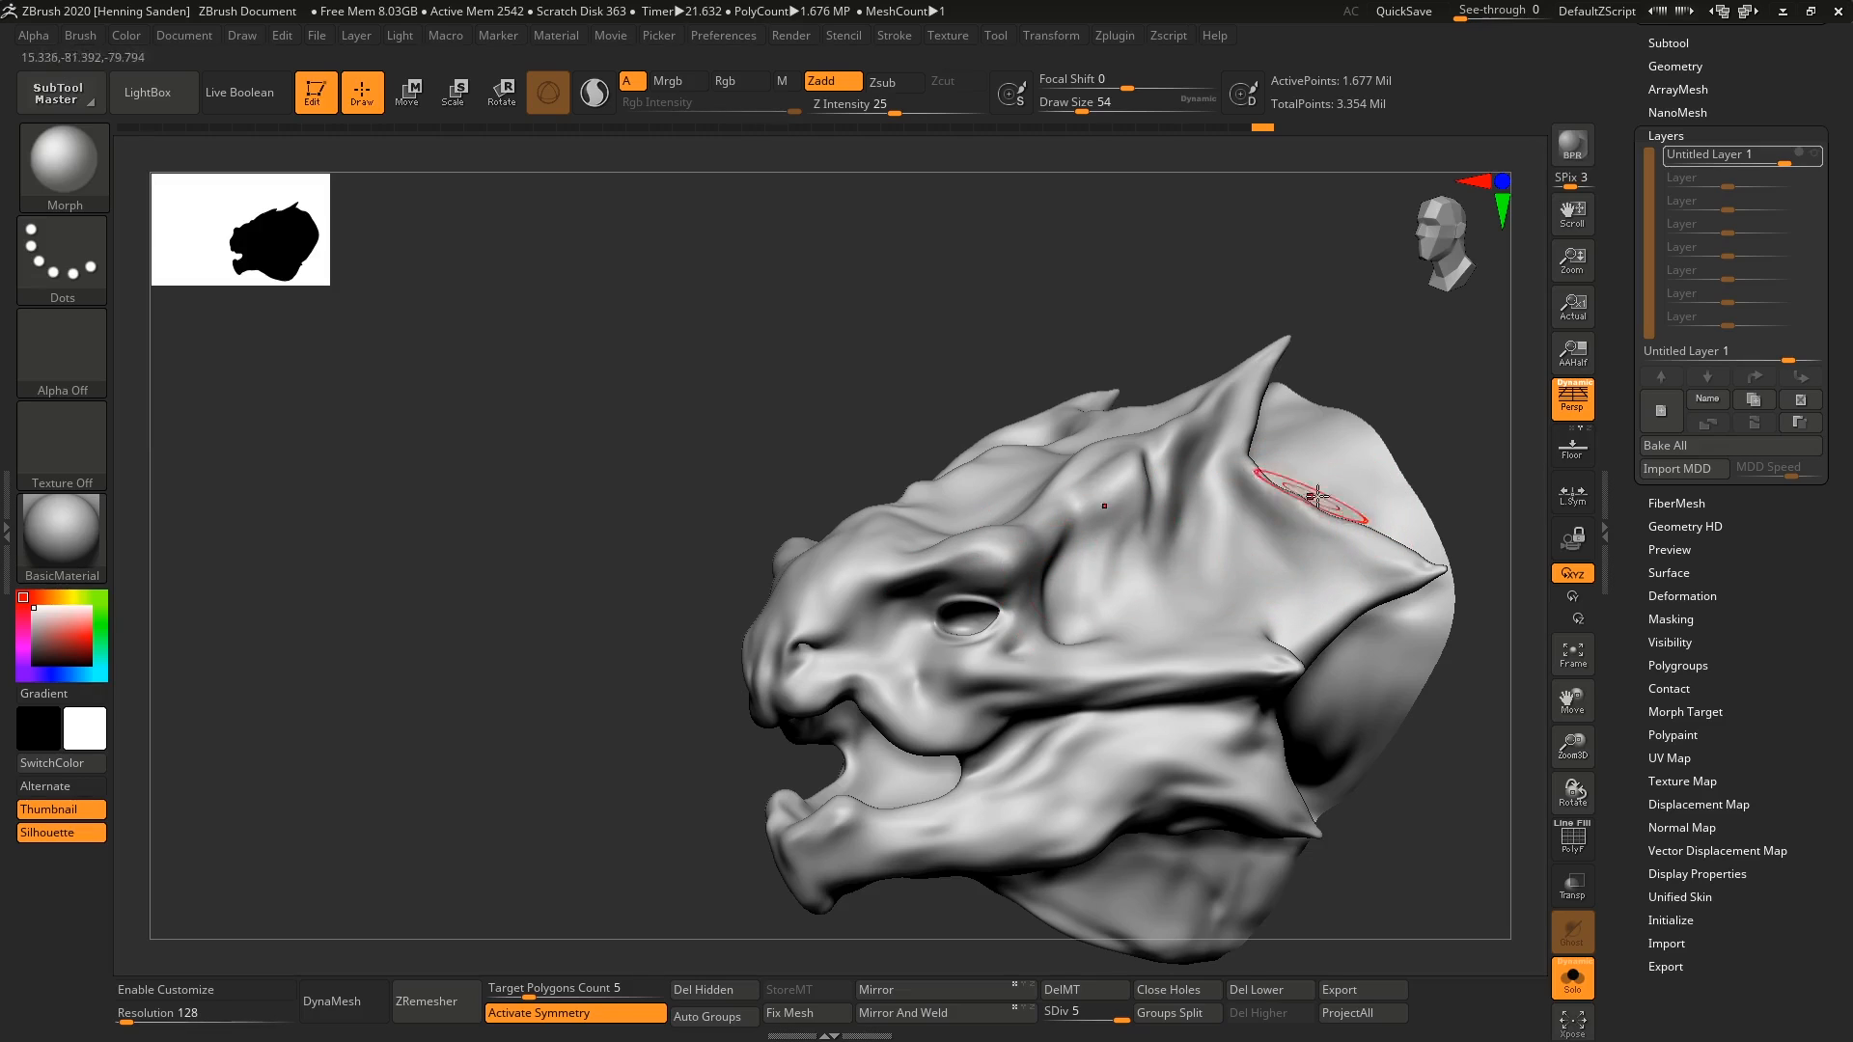
{"action": "right_click_drag", "start_coordinate": [1318, 496], "coordinate": [1377, 388], "text": "alt"}
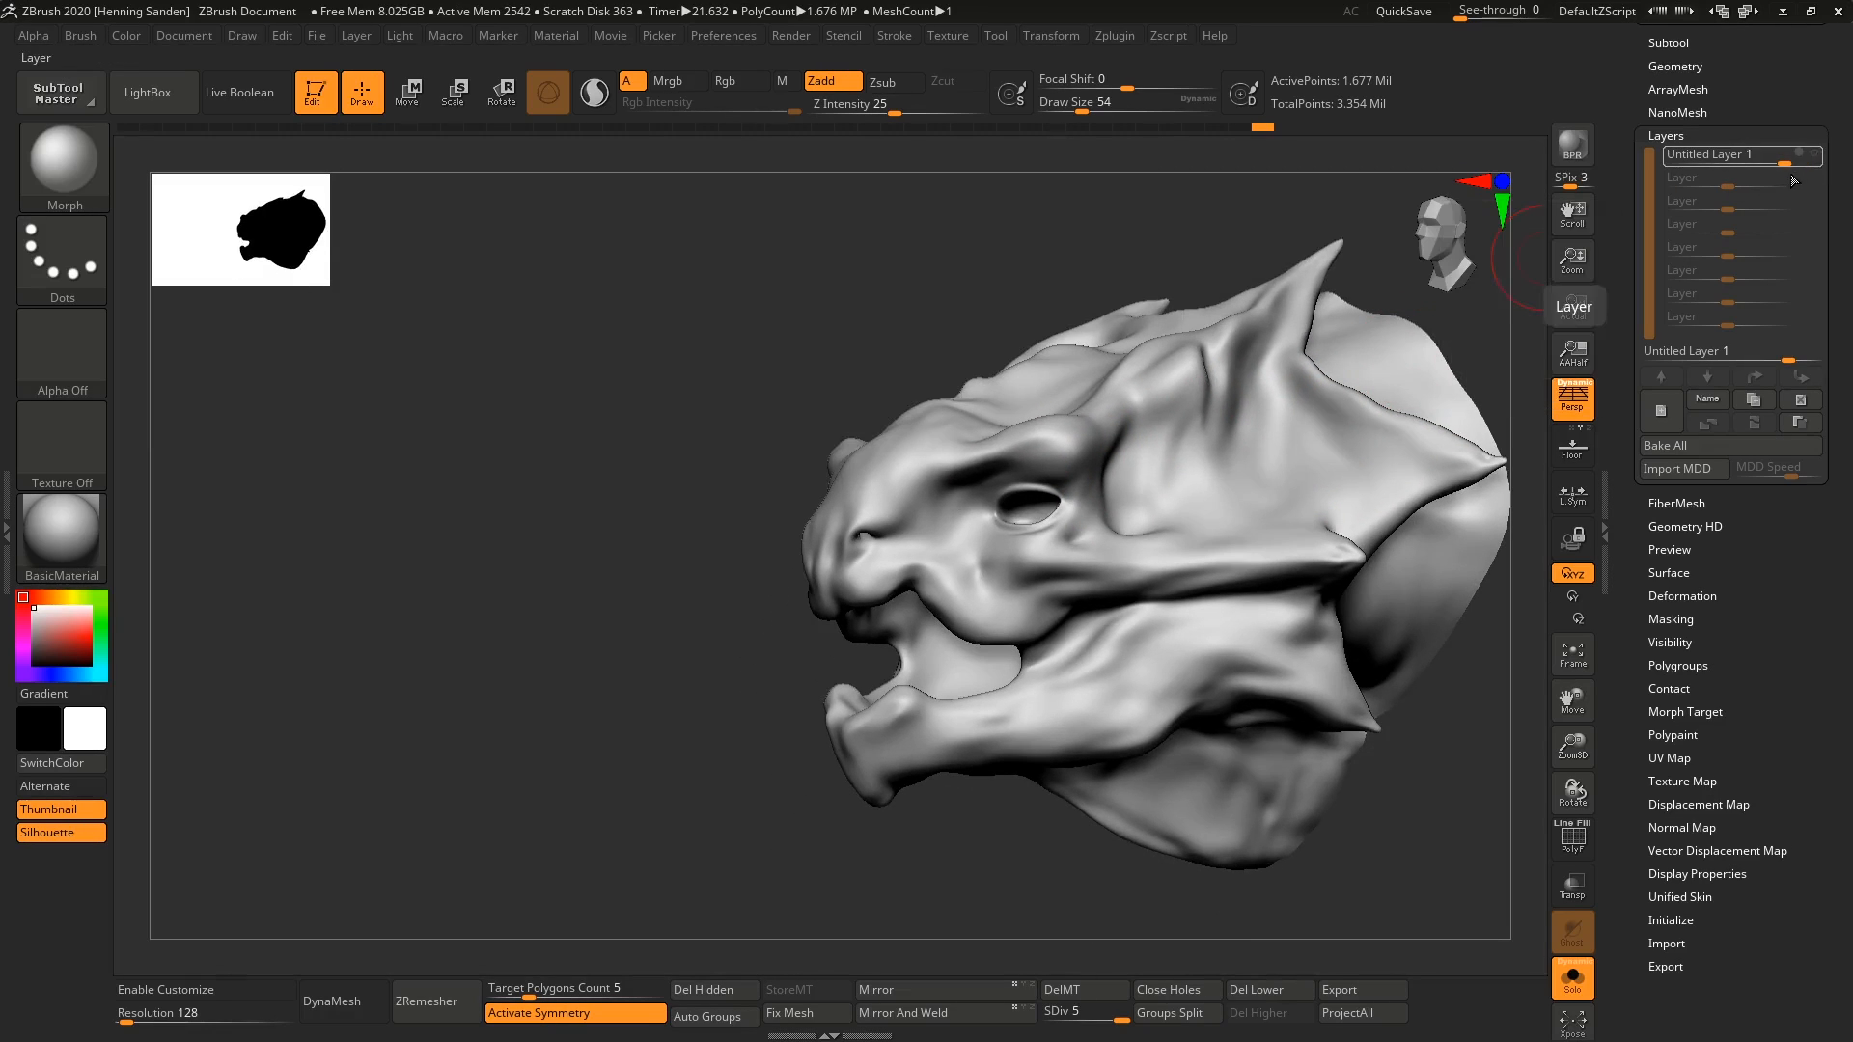
Step: Delete the existing morph target and store a new one from the head with its detail layer hidden
{"action": "left_click", "coordinate": [1085, 990]}
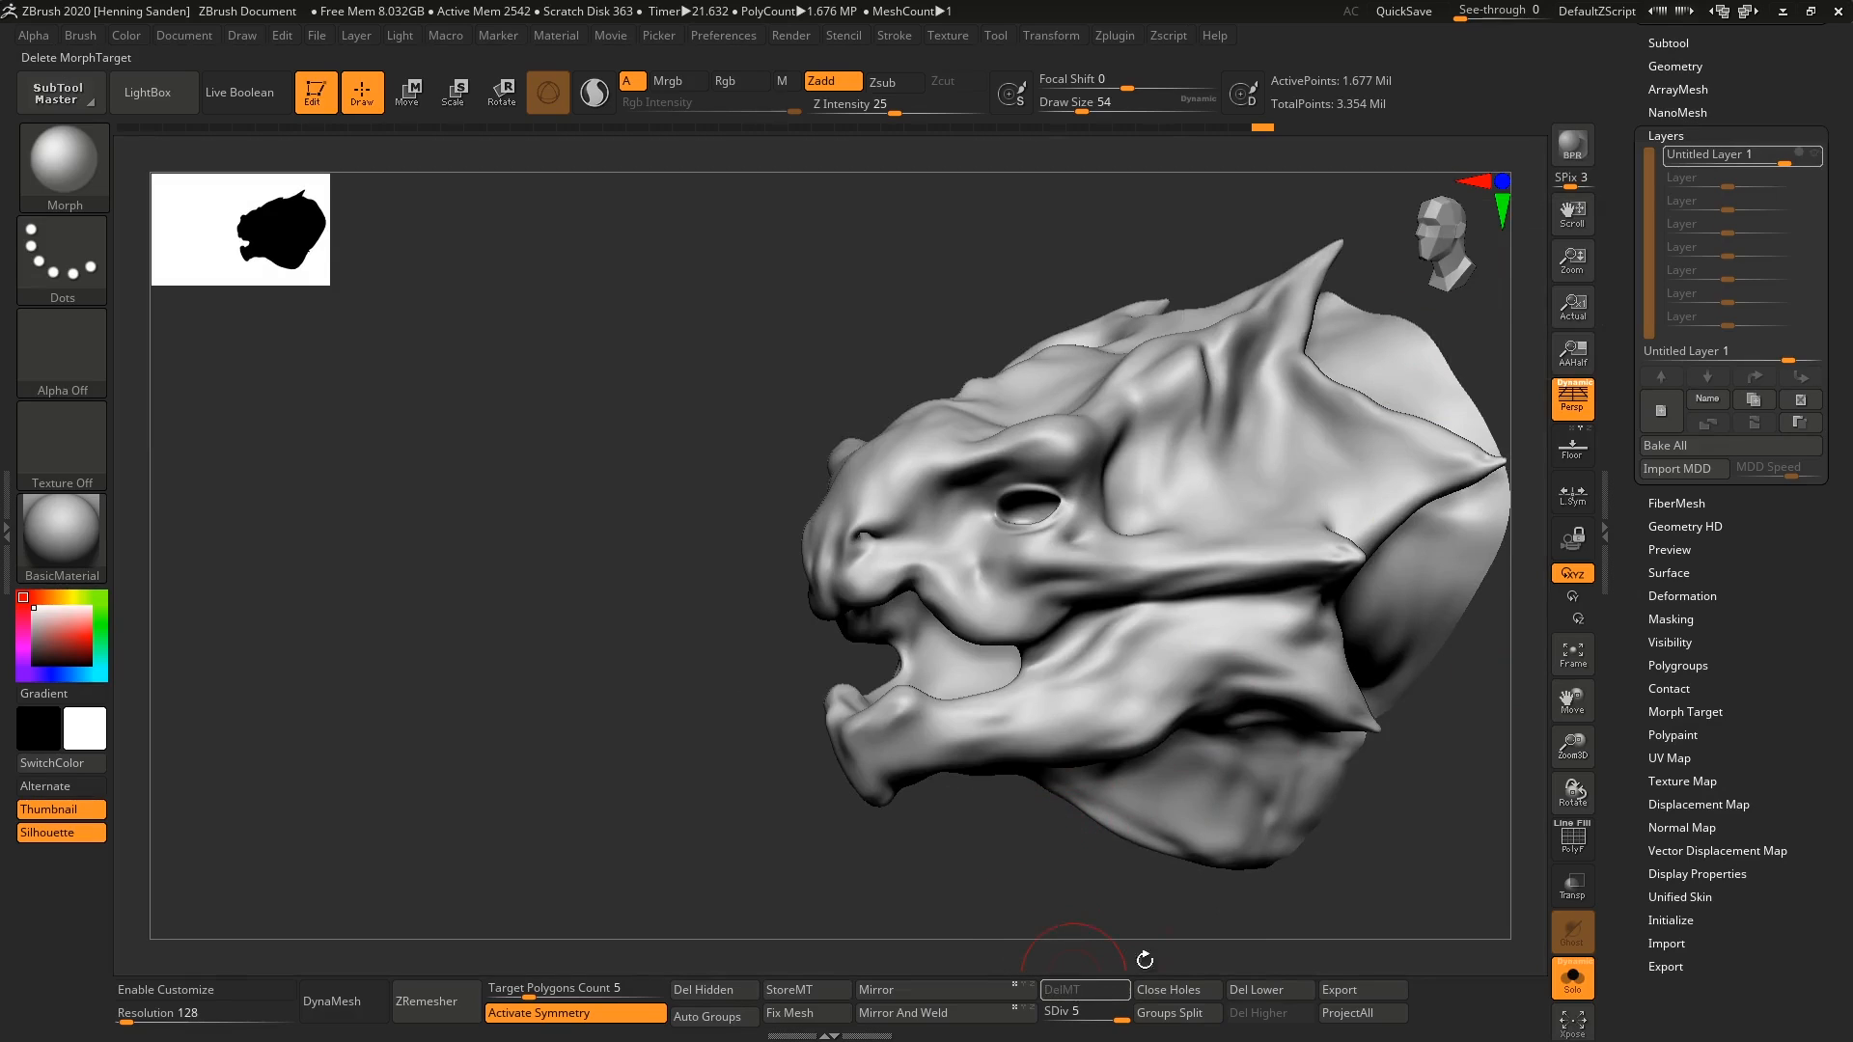
{"action": "left_click", "coordinate": [1674, 734]}
{"action": "left_click", "coordinate": [1684, 368]}
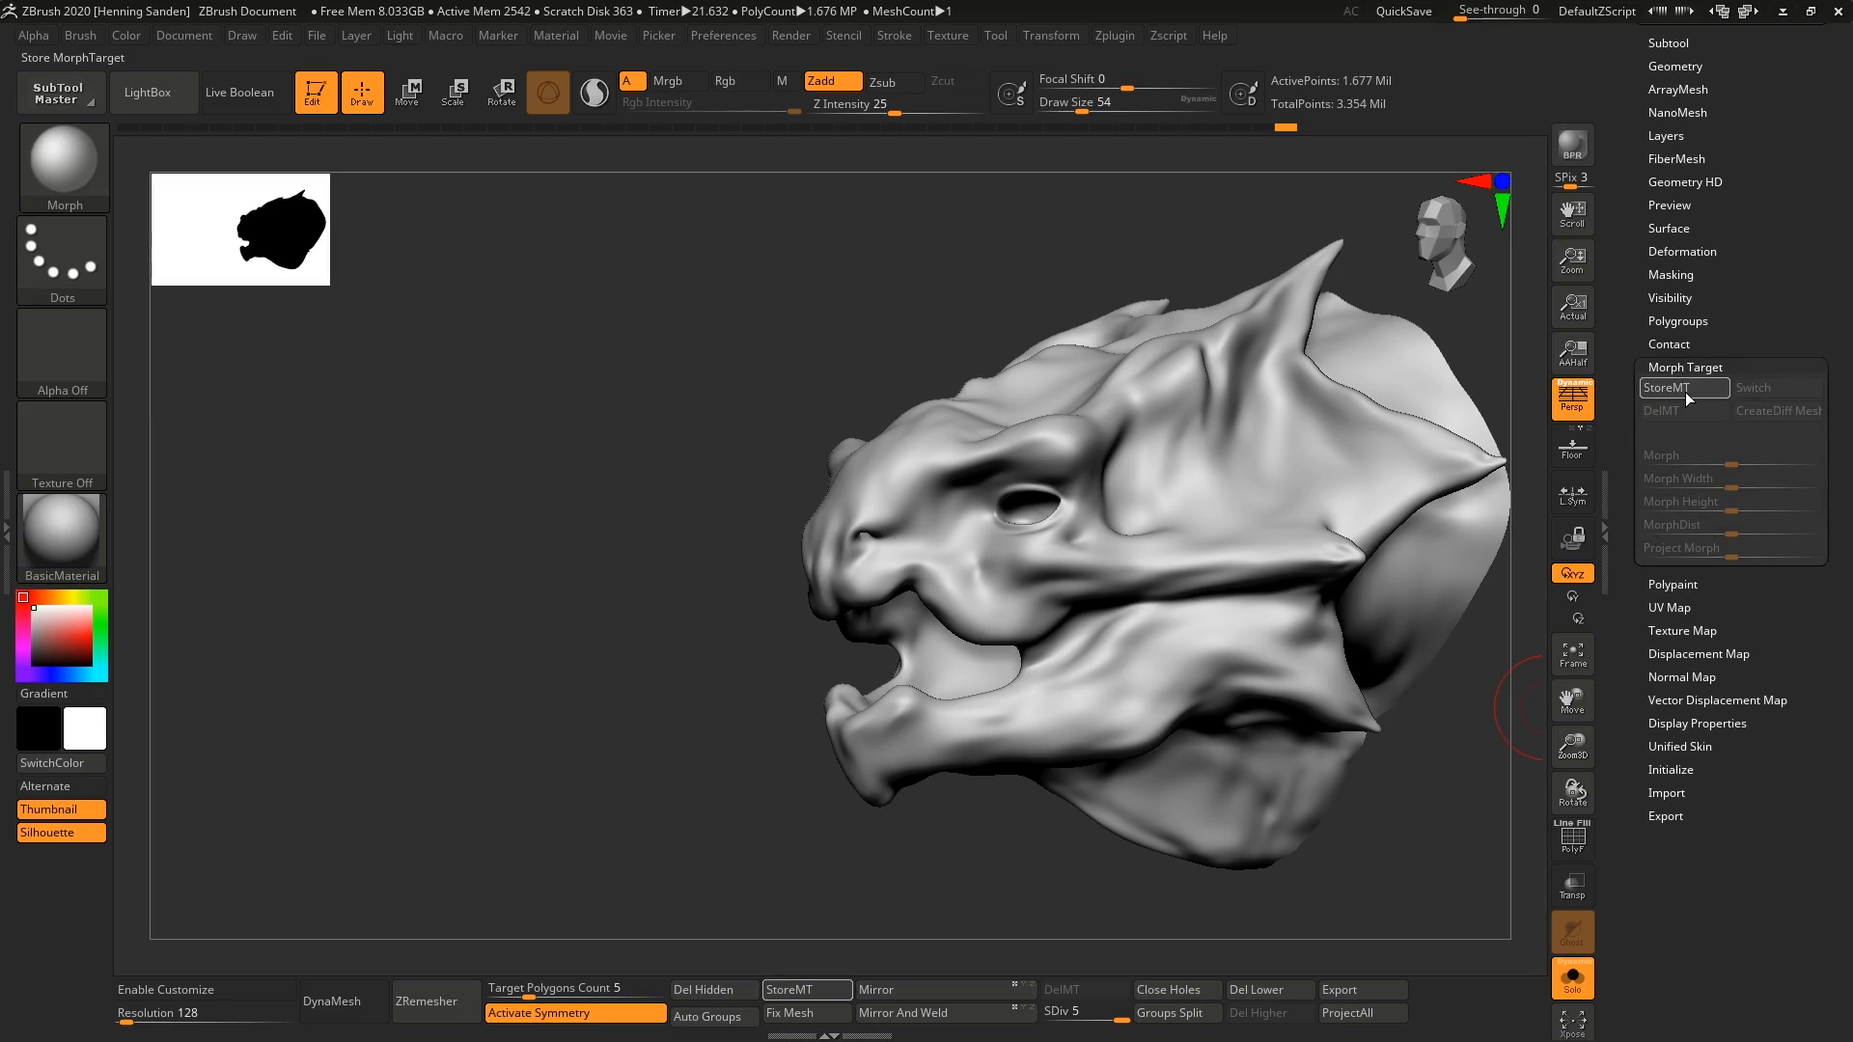
{"action": "scroll", "coordinate": [1724, 492], "scroll_direction": "up", "scroll_amount": 3}
Step: Show the detail layer in recording mode again and turn off the polypaint display of Lowres
{"action": "left_click", "coordinate": [1667, 499]}
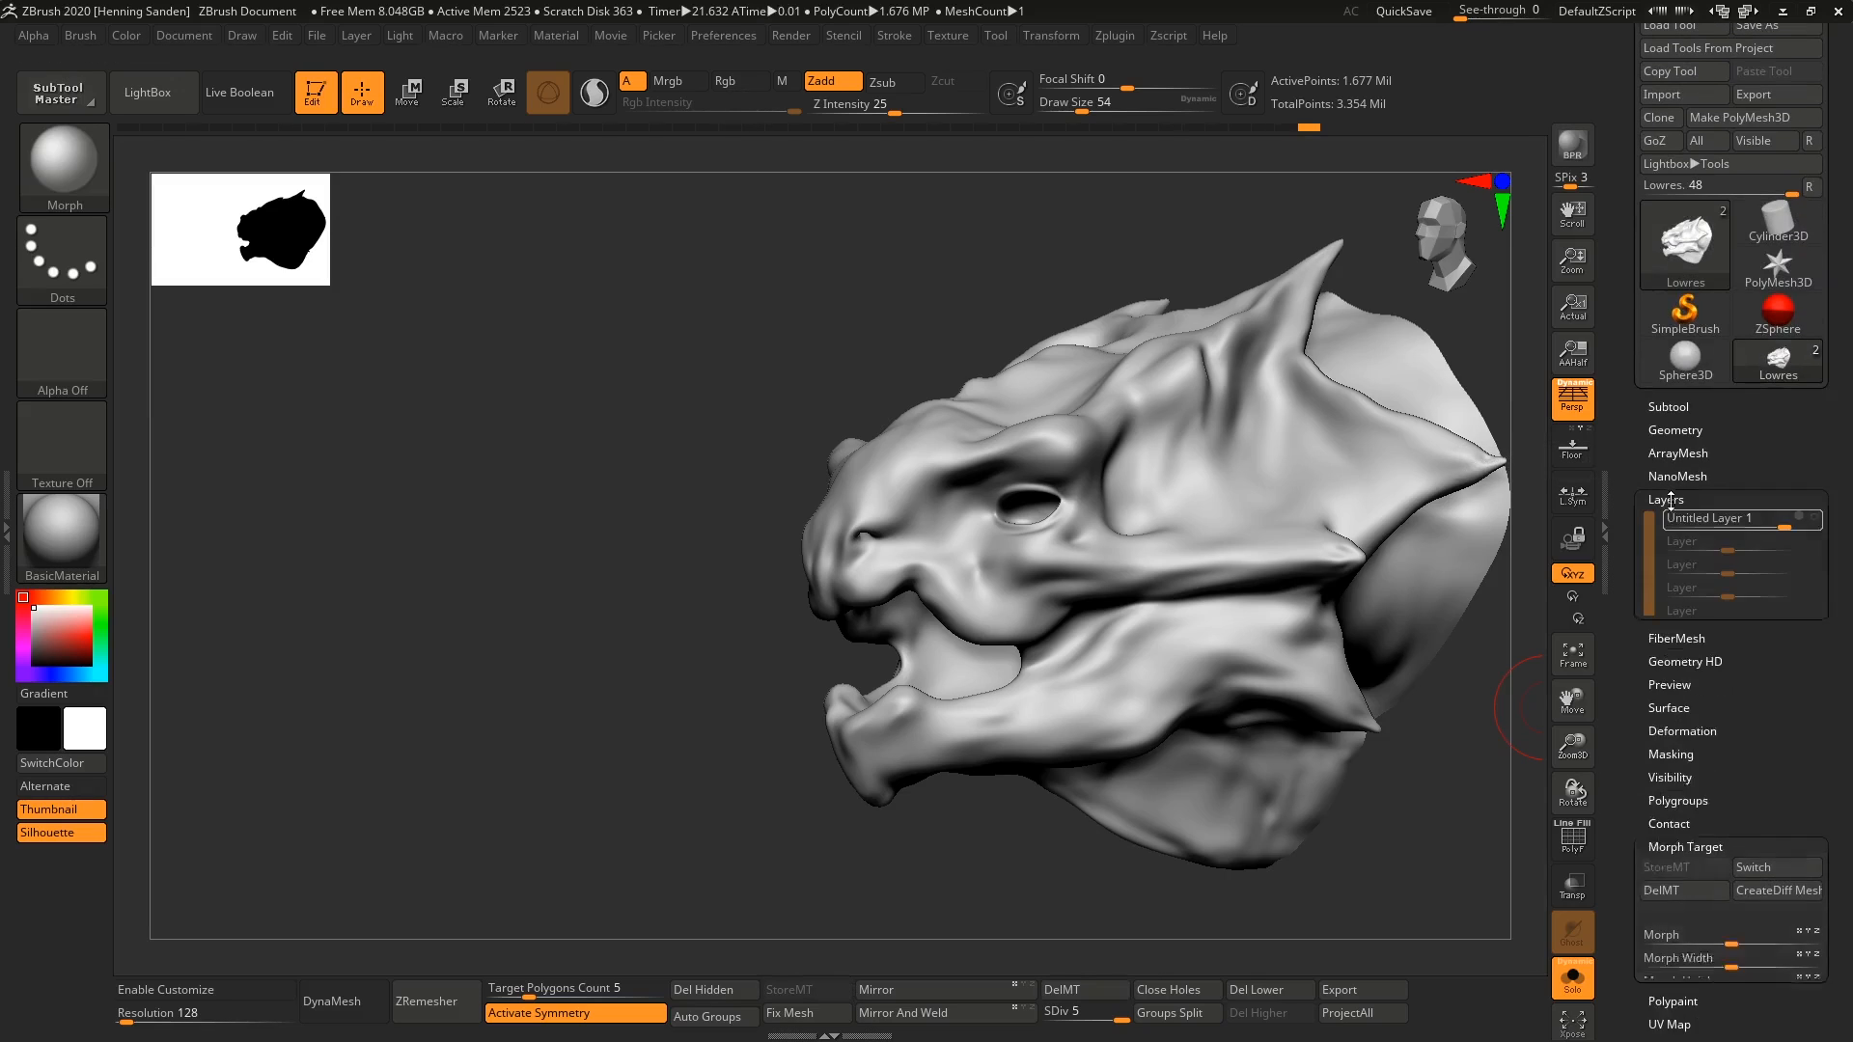
{"action": "left_click", "coordinate": [1793, 528]}
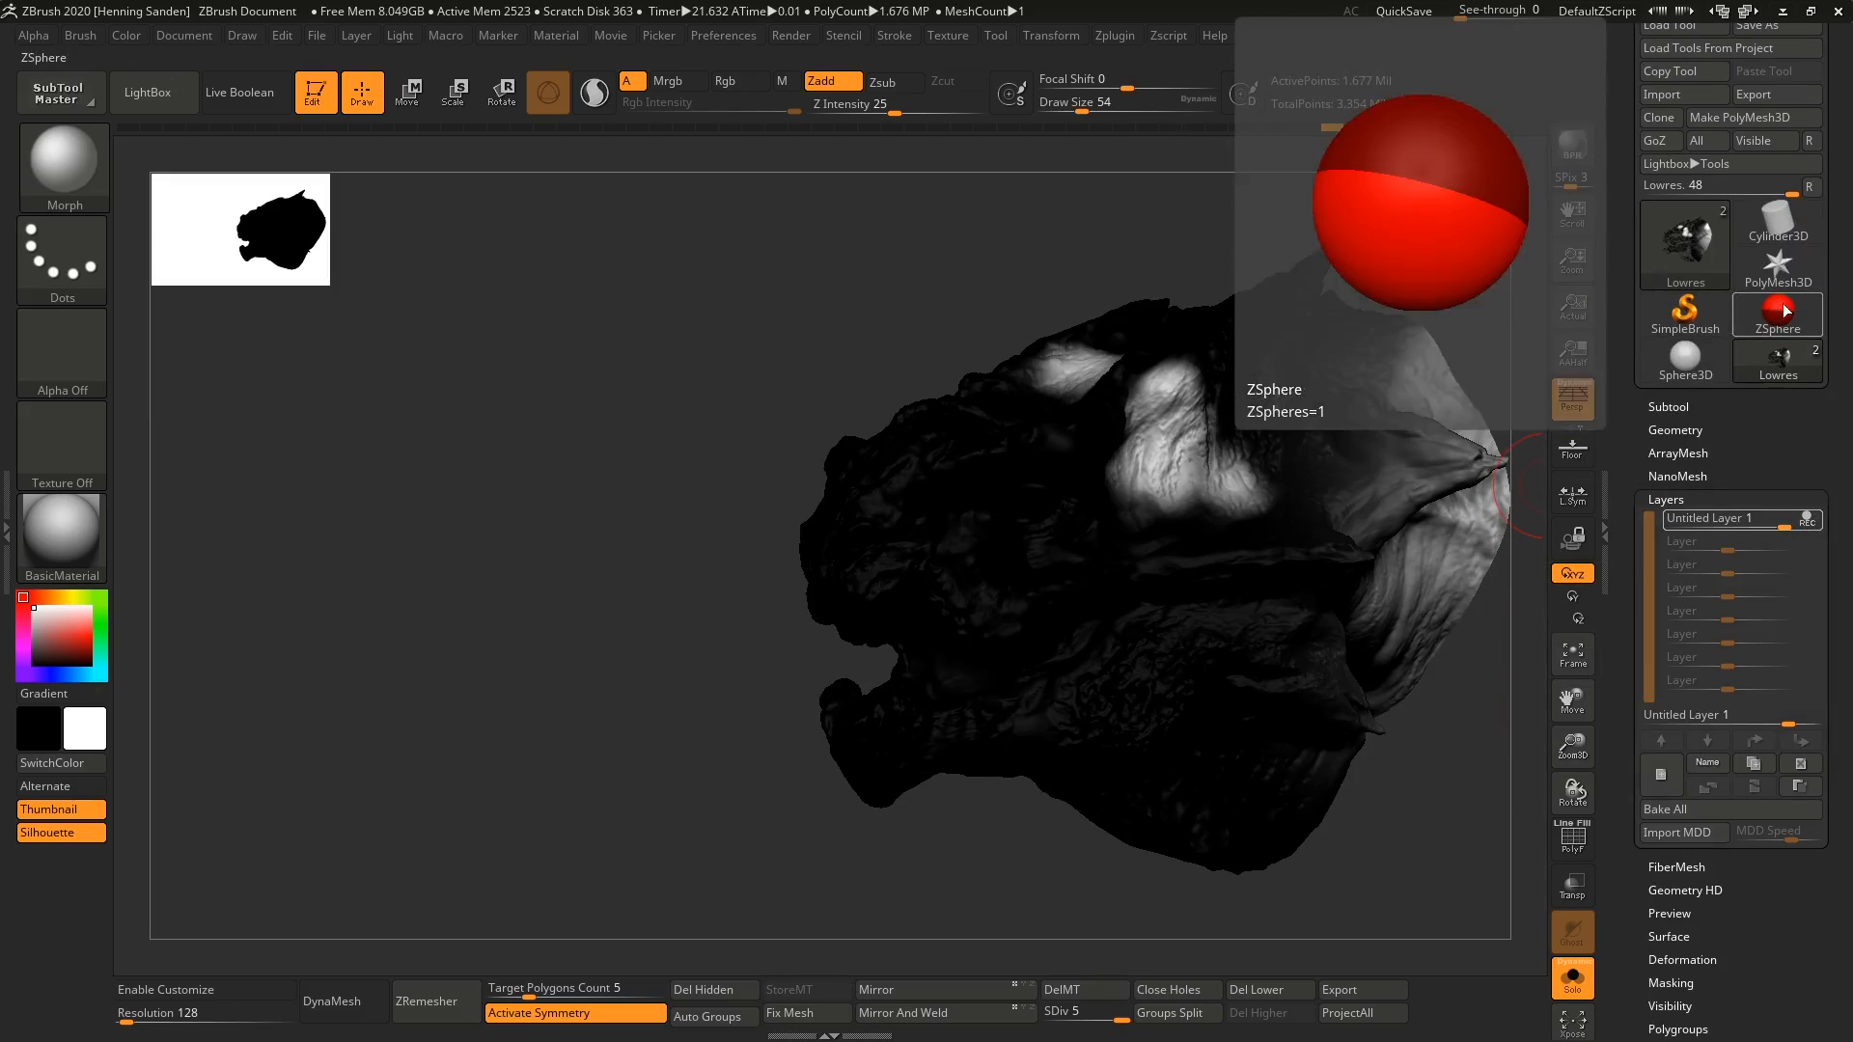
{"action": "left_click", "coordinate": [1737, 407]}
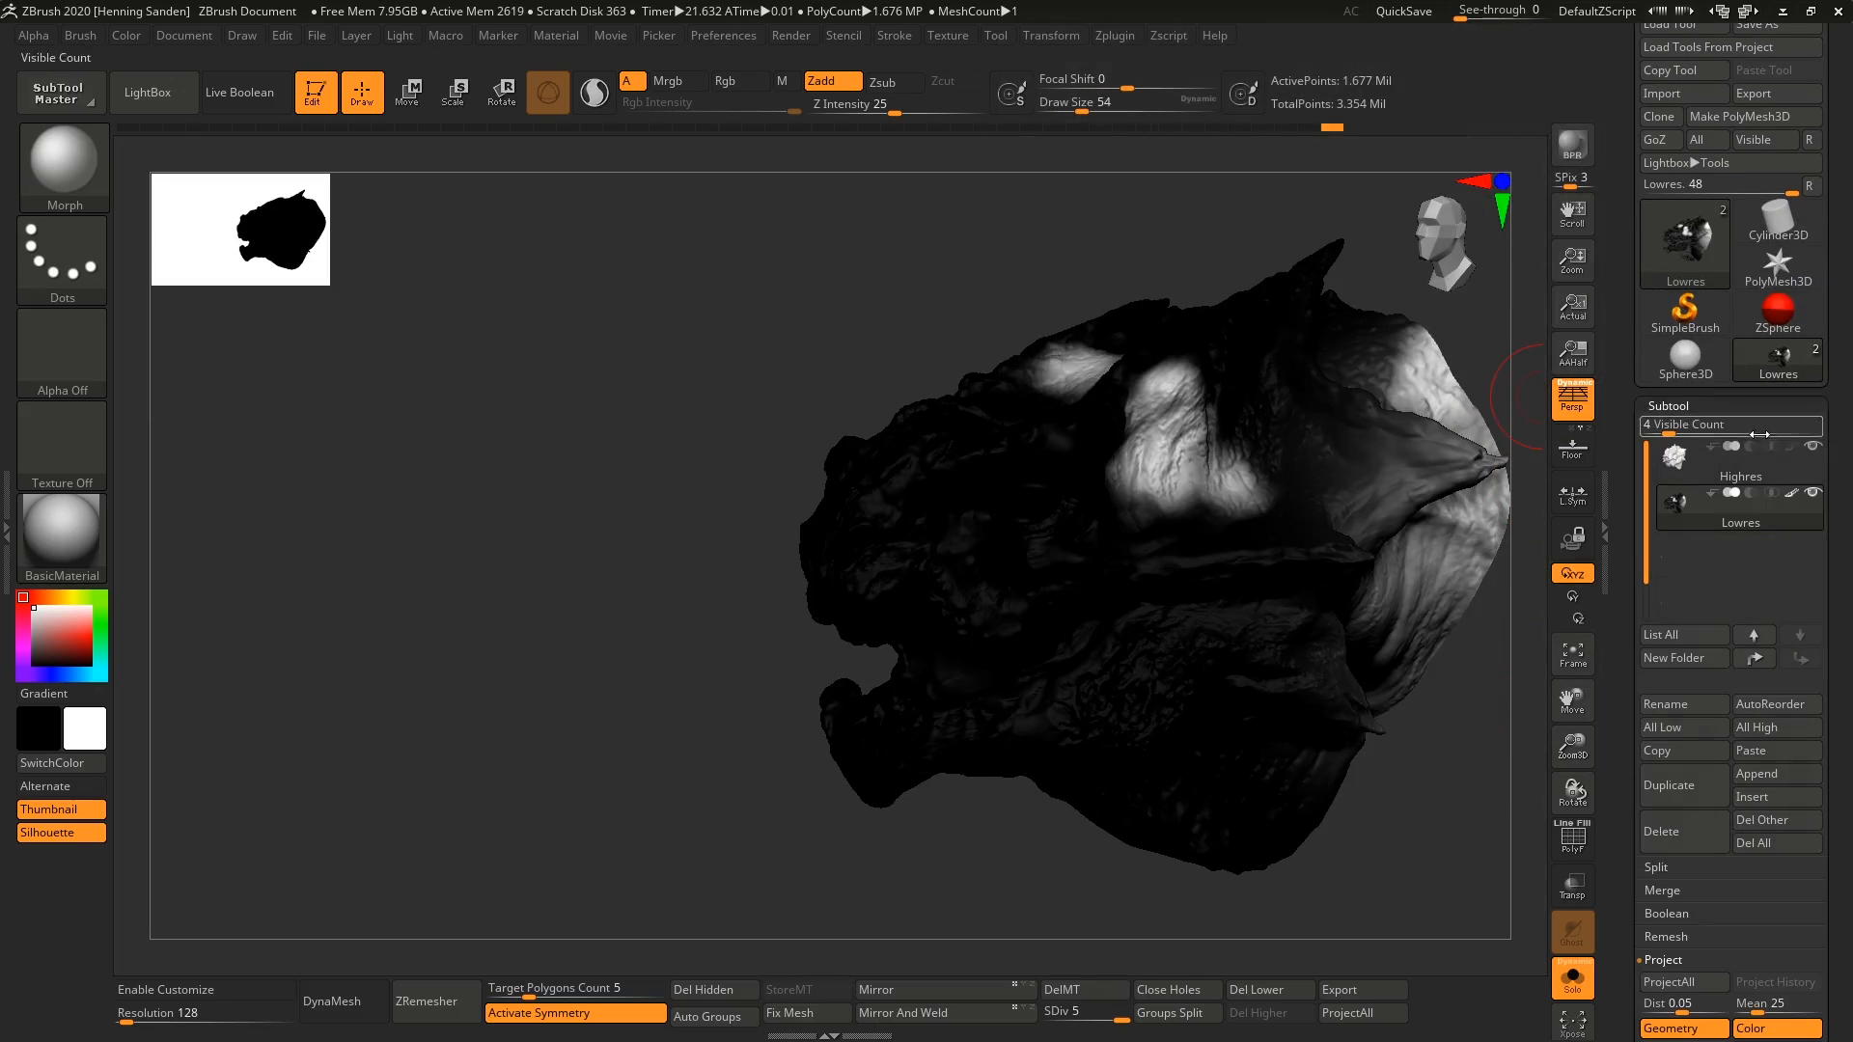
{"action": "left_click", "coordinate": [1792, 494]}
Step: Remove the detail around the eye and cheek with the Morph brush, enlarge the draw size to 83, and compare through undo and redo
{"action": "mouse_move", "coordinate": [1135, 432]}
{"action": "left_mouse_down"}
{"action": "mouse_move", "coordinate": [1085, 497]}
{"action": "mouse_move", "coordinate": [936, 526]}
{"action": "mouse_move", "coordinate": [1042, 531]}
{"action": "mouse_move", "coordinate": [1013, 468]}
{"action": "mouse_move", "coordinate": [994, 503]}
{"action": "left_mouse_up"}
{"action": "key", "text": "s"}
{"action": "right_click_drag", "start_coordinate": [1270, 507], "coordinate": [1177, 491], "text": "alt"}
{"action": "key", "text": "ctrl+z"}
{"action": "key", "text": "ctrl+z"}
{"action": "key", "text": "ctrl+z"}
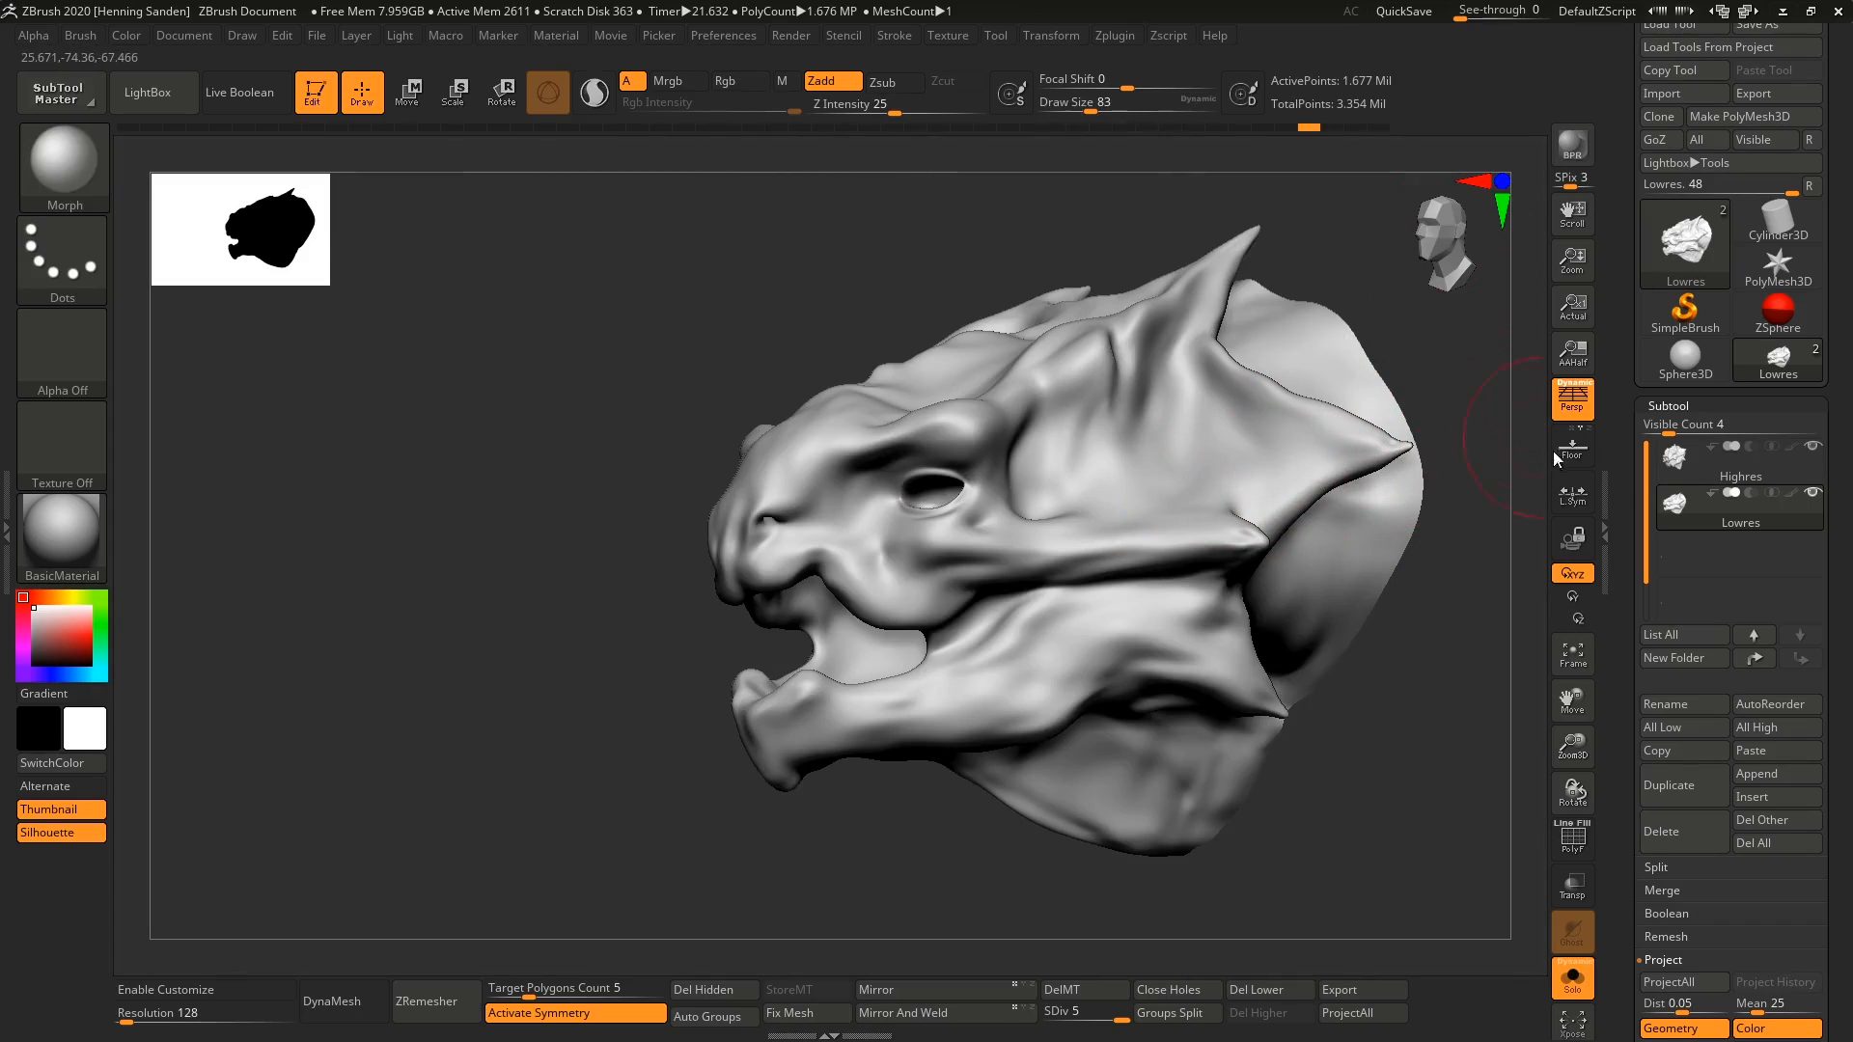
{"action": "key", "text": "ctrl+shift+z"}
{"action": "key", "text": "ctrl+shift+z"}
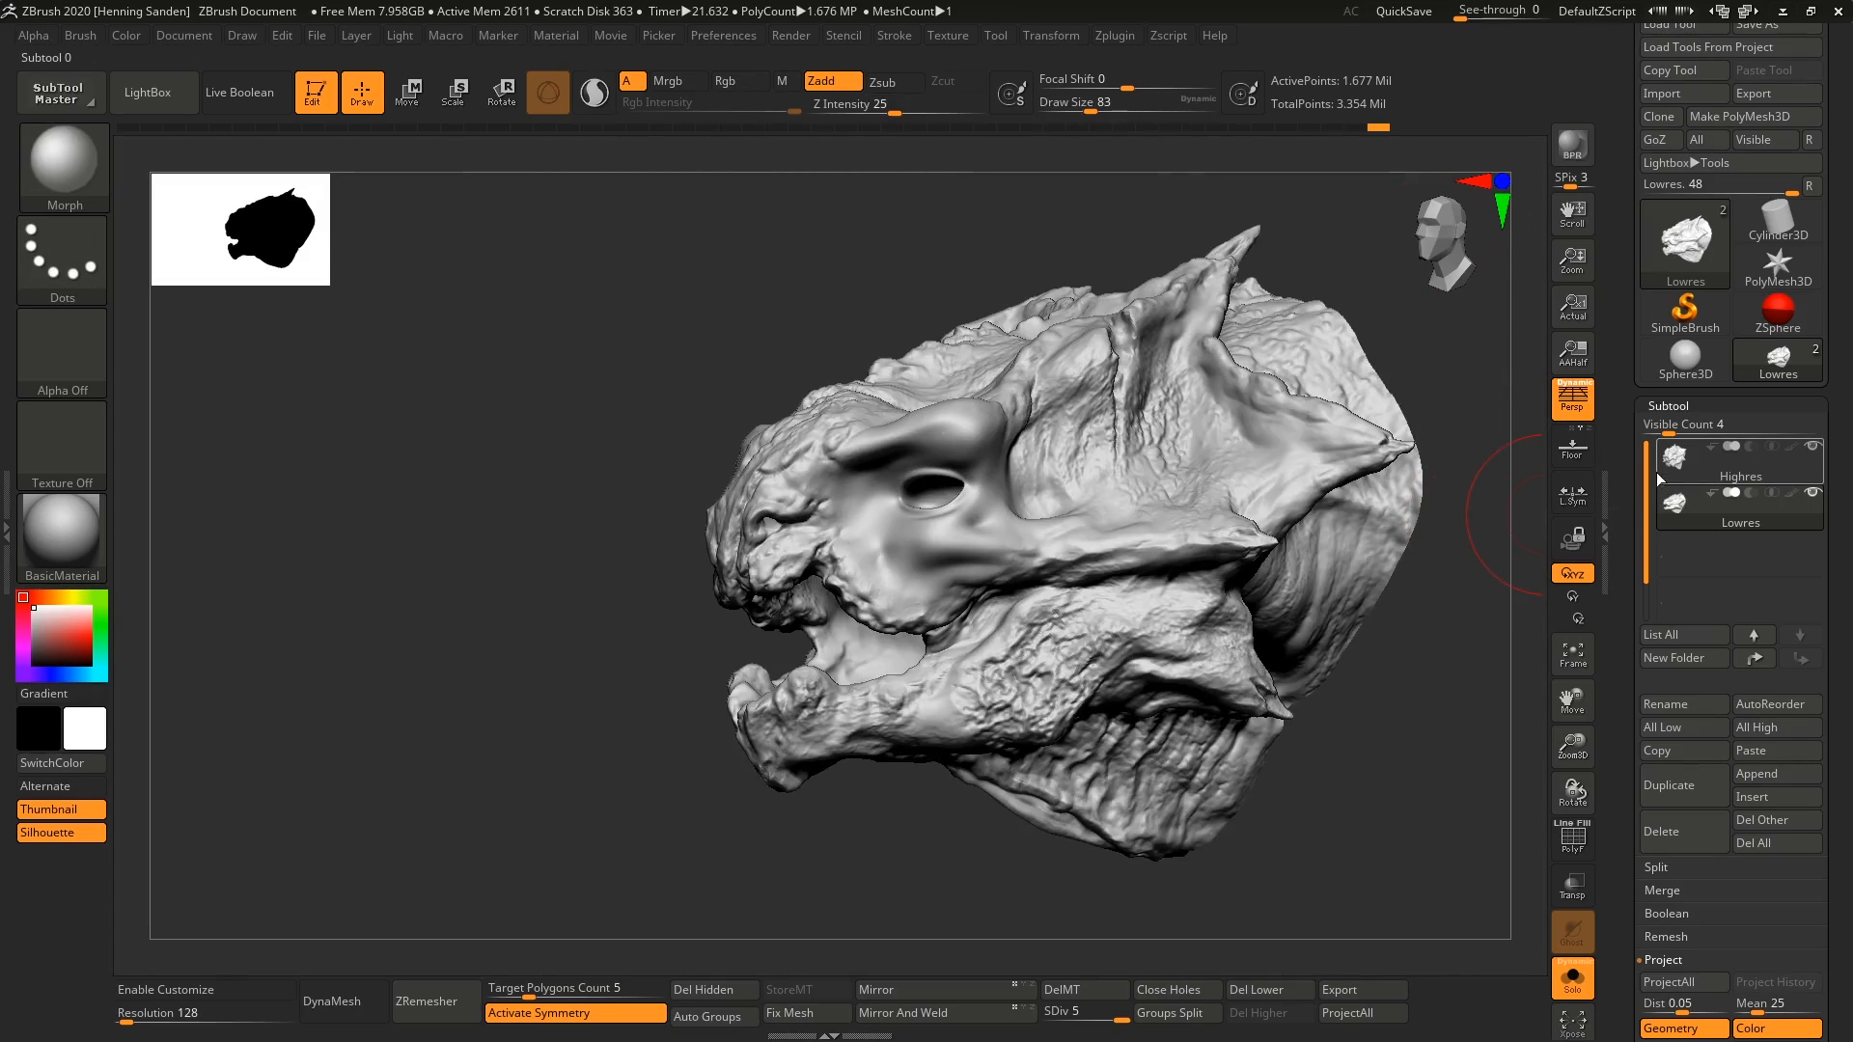
{"action": "mouse_move", "coordinate": [1674, 500]}
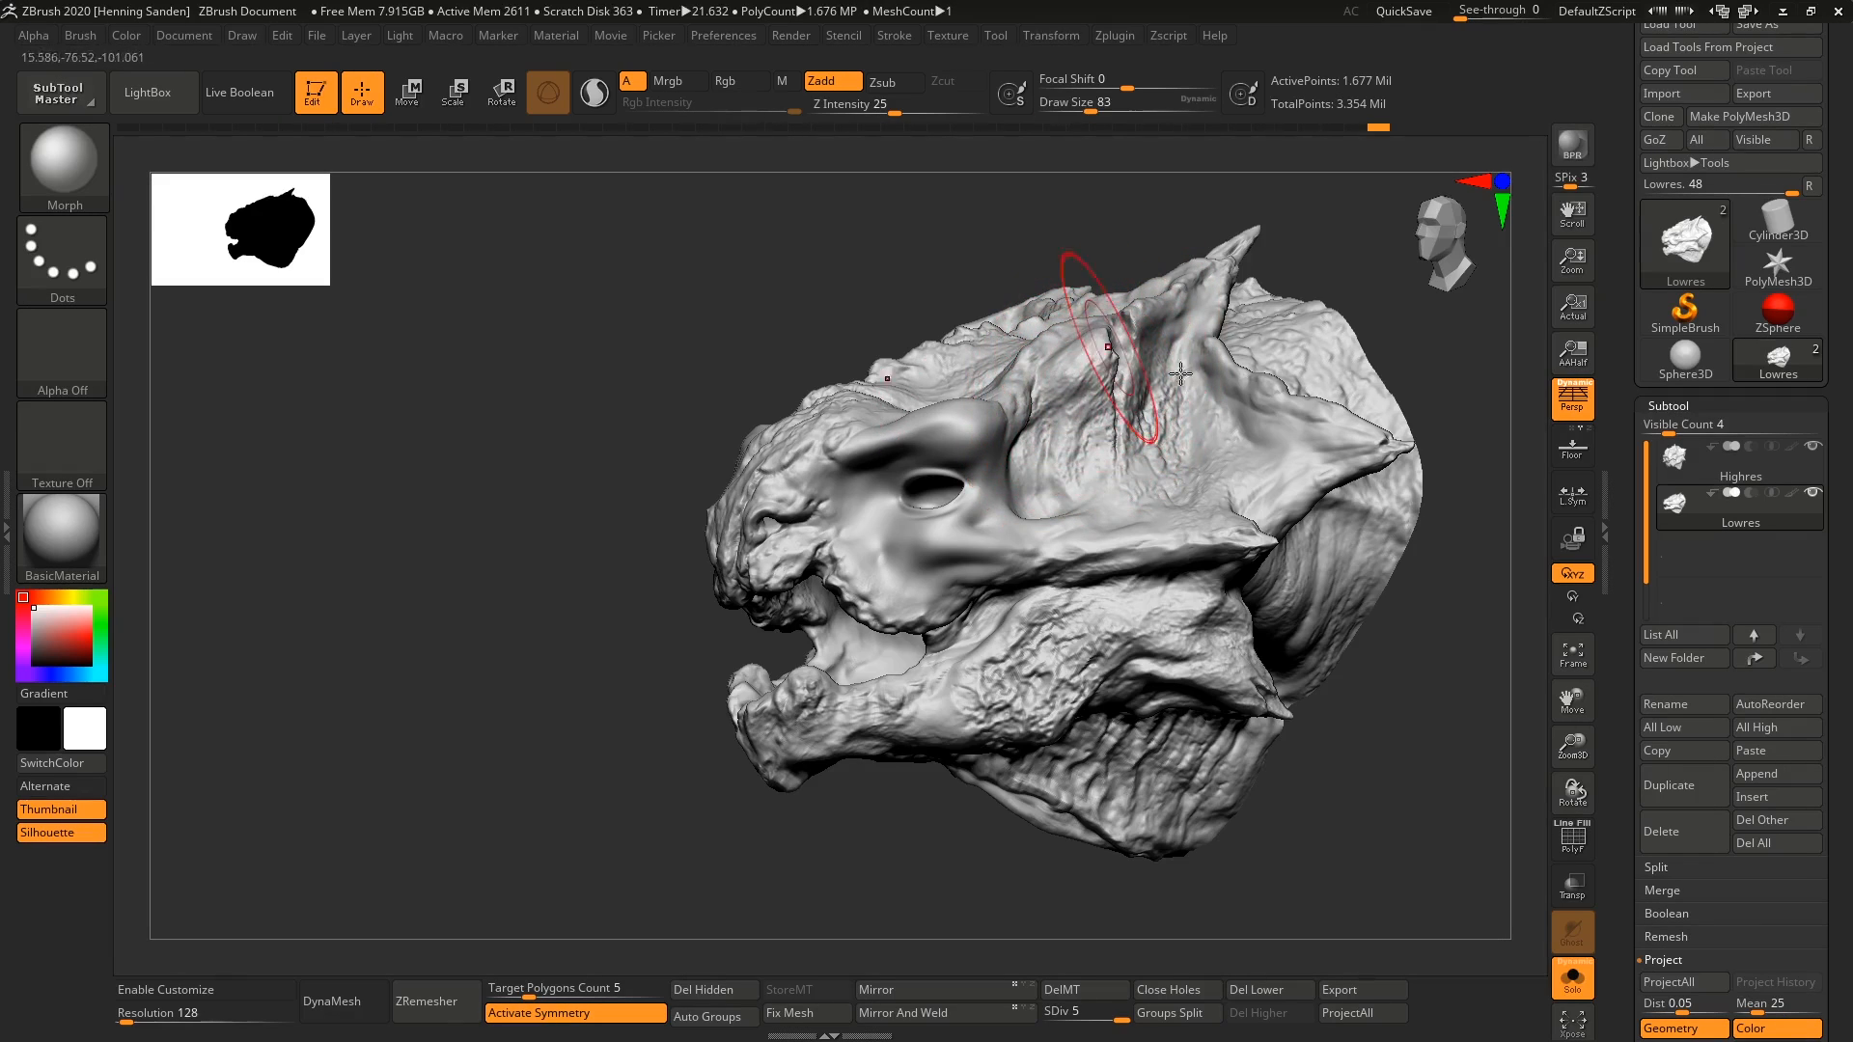
Step: Try to wipe the detail from the side of the head behind the eye with the Morph brush, and undo the stroke
{"action": "right_click_drag", "start_coordinate": [1182, 429], "coordinate": [1180, 557]}
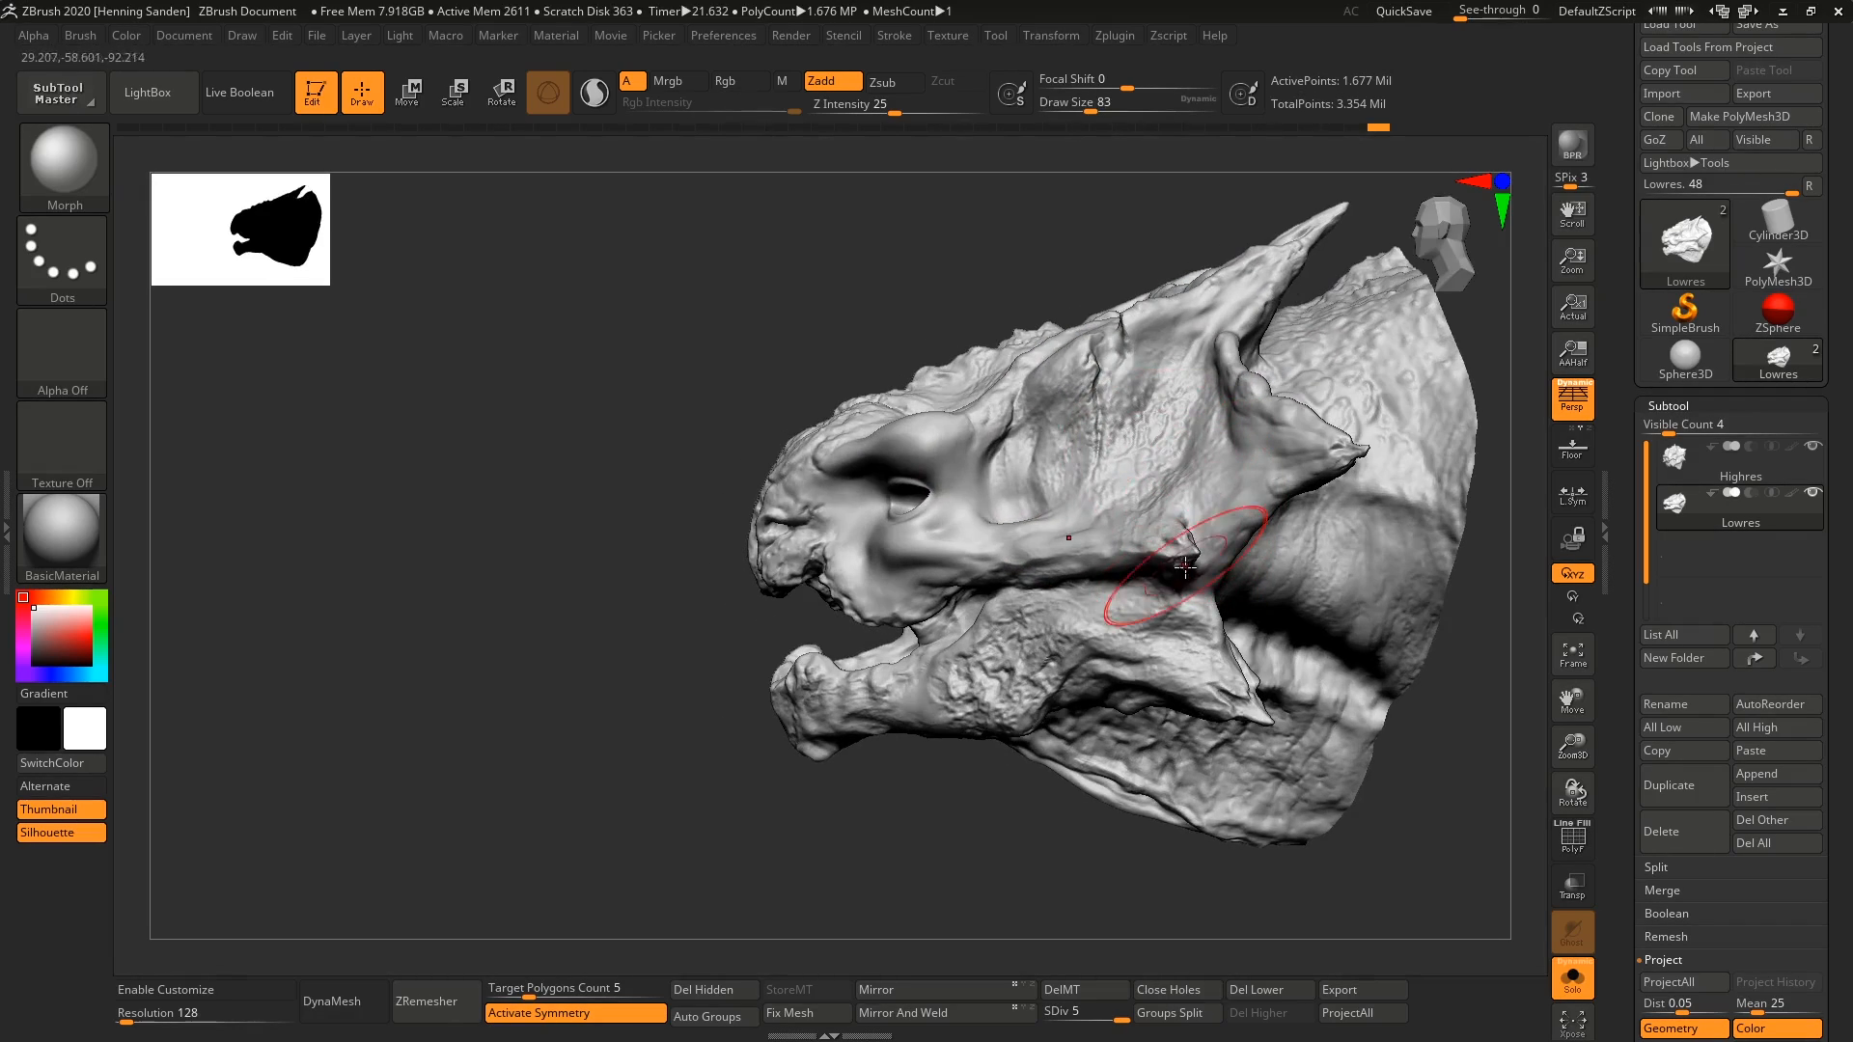
{"action": "left_click_drag", "start_coordinate": [1097, 516], "coordinate": [1074, 446], "text": "shift"}
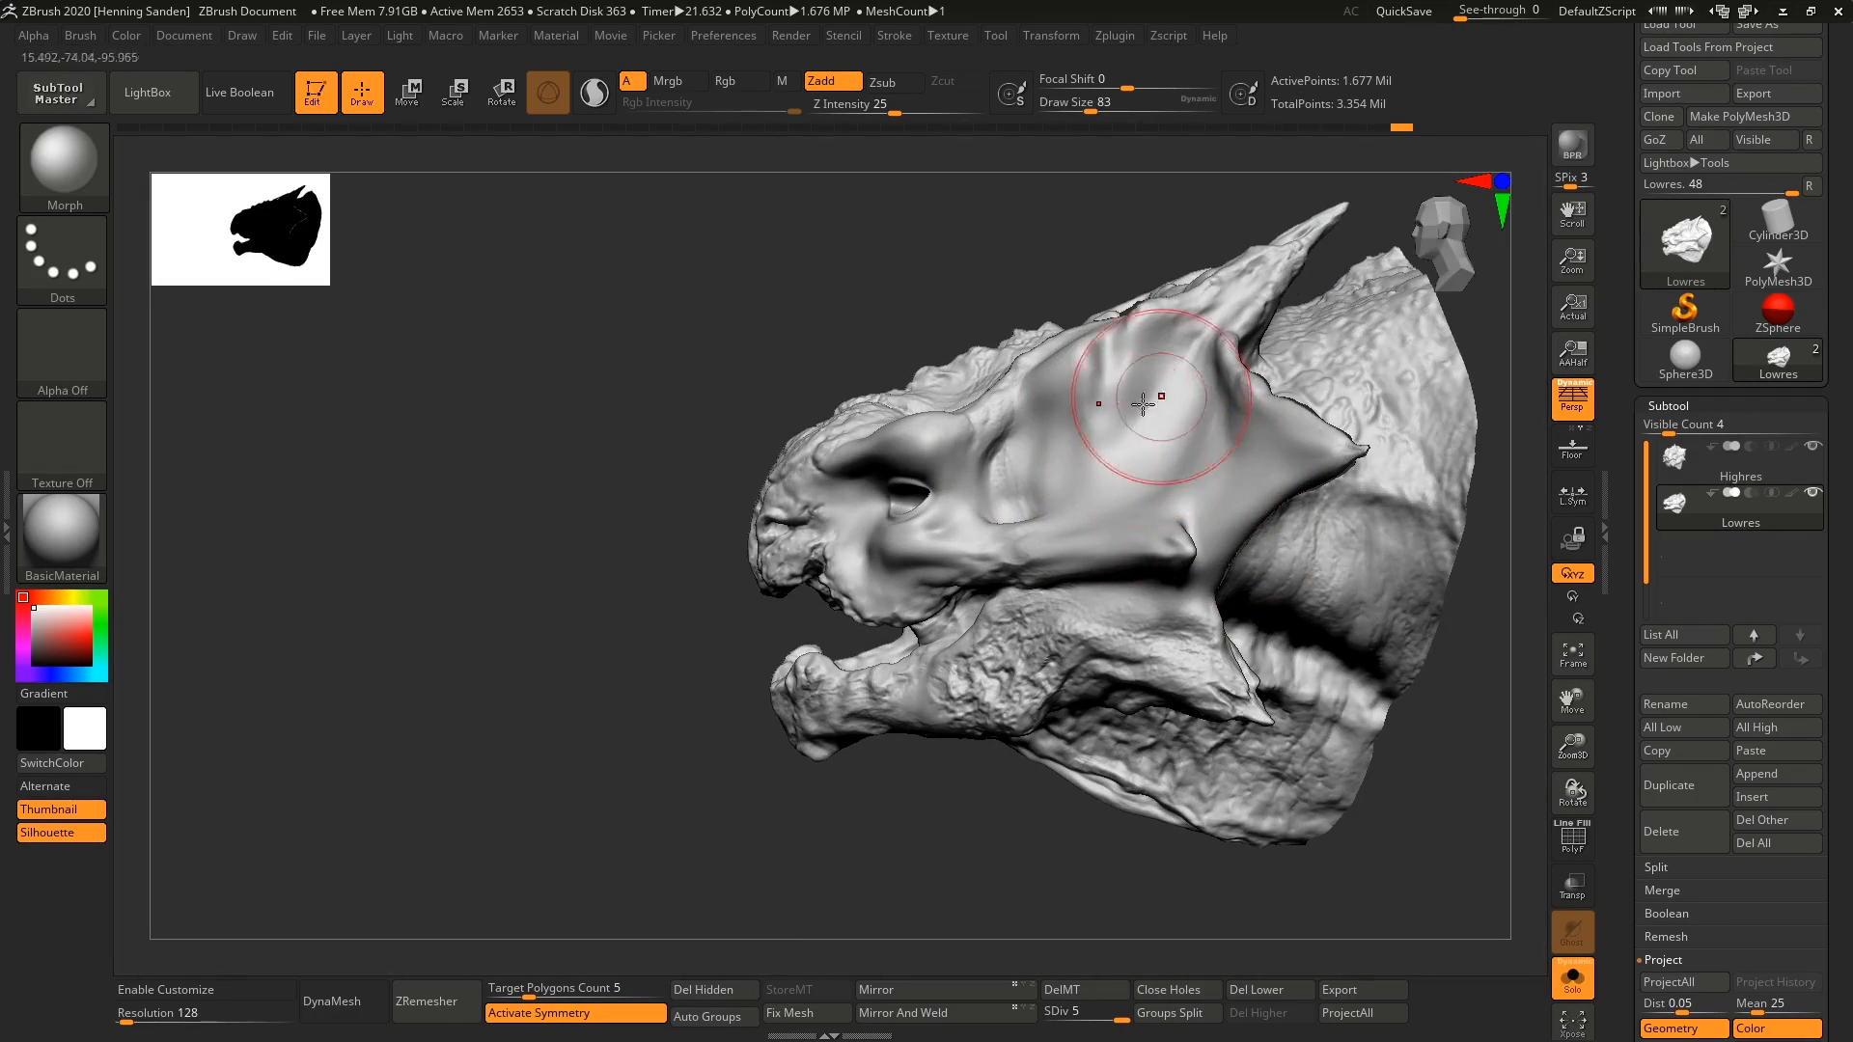
{"action": "right_click_drag", "start_coordinate": [1112, 426], "coordinate": [1104, 402]}
{"action": "key", "text": "ctrl+z"}
Step: Mask the cheek ridge and temple behind the eye at draw size 41, and raise the draw size to 56
{"action": "key", "text": "s"}
{"action": "mouse_move", "coordinate": [1099, 446]}
{"action": "left_mouse_down"}
{"action": "mouse_move", "coordinate": [984, 526]}
{"action": "mouse_move", "coordinate": [1086, 540]}
{"action": "mouse_move", "coordinate": [1059, 554]}
{"action": "mouse_move", "coordinate": [1166, 517]}
{"action": "left_mouse_up"}
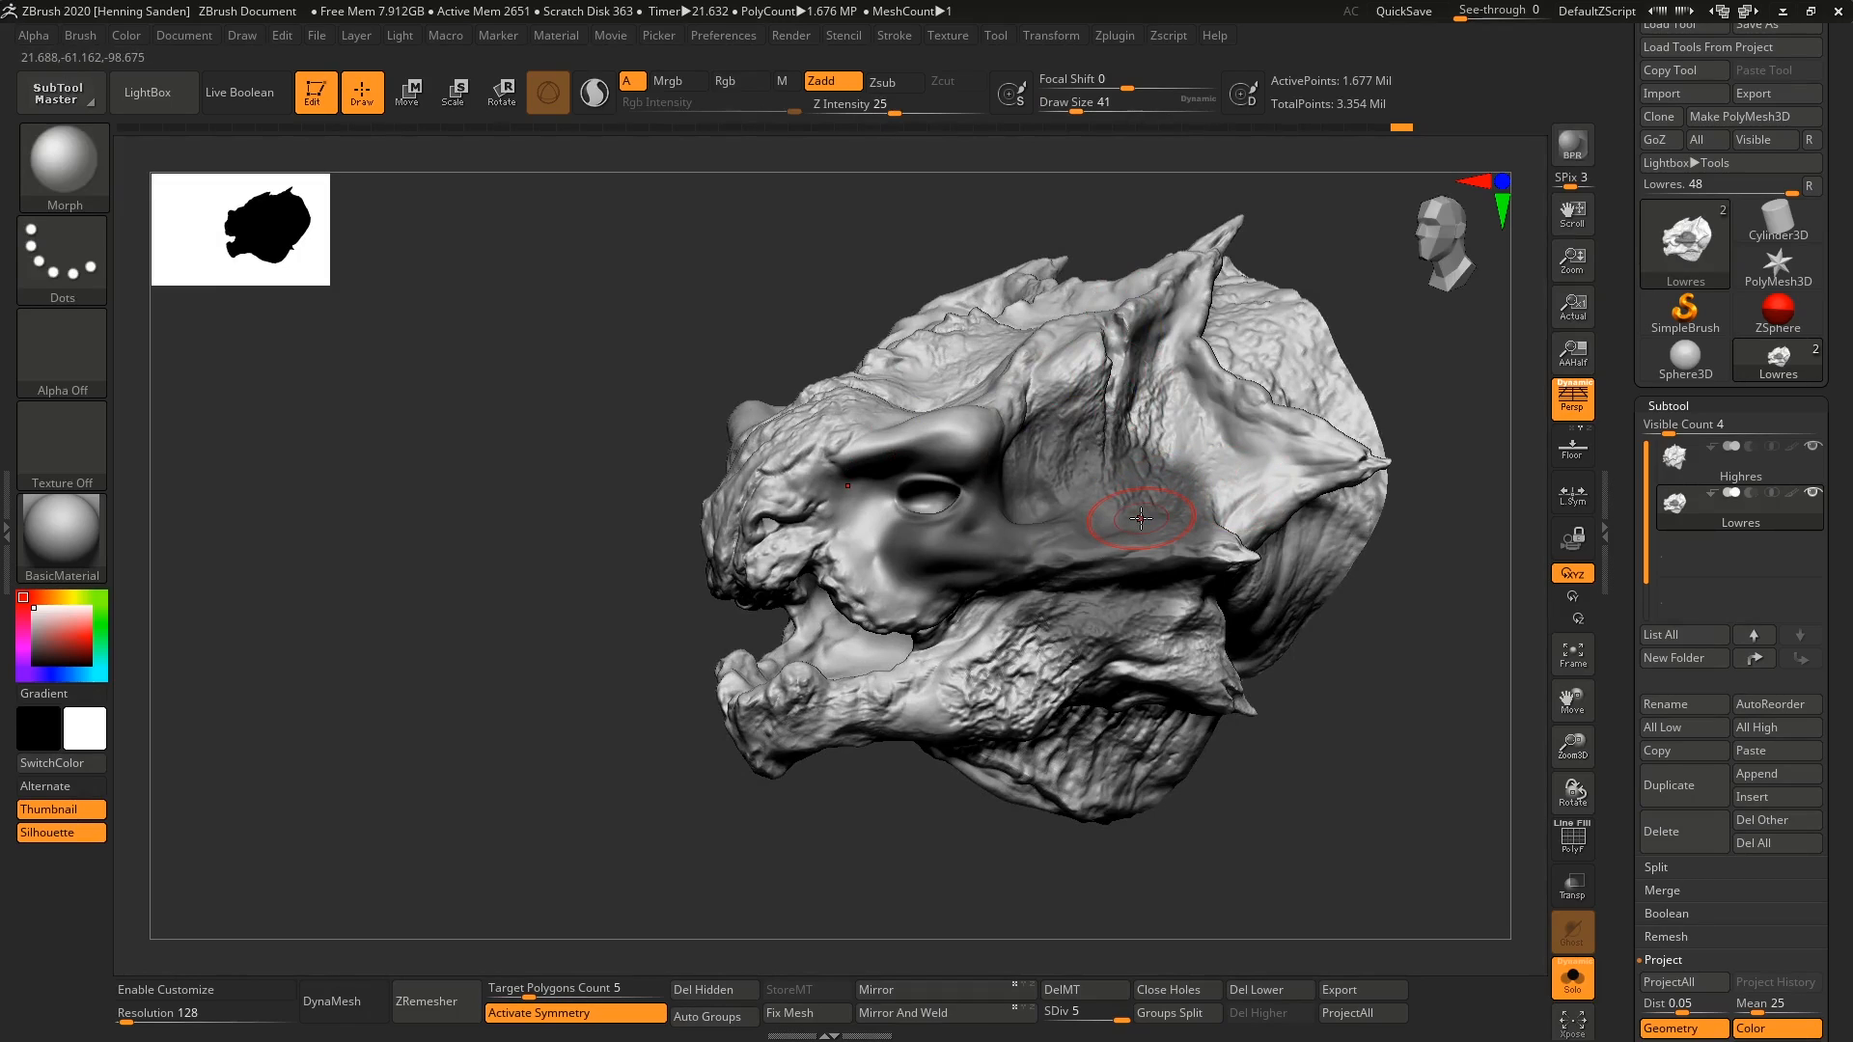
{"action": "left_click_drag", "start_coordinate": [1198, 359], "coordinate": [1137, 393]}
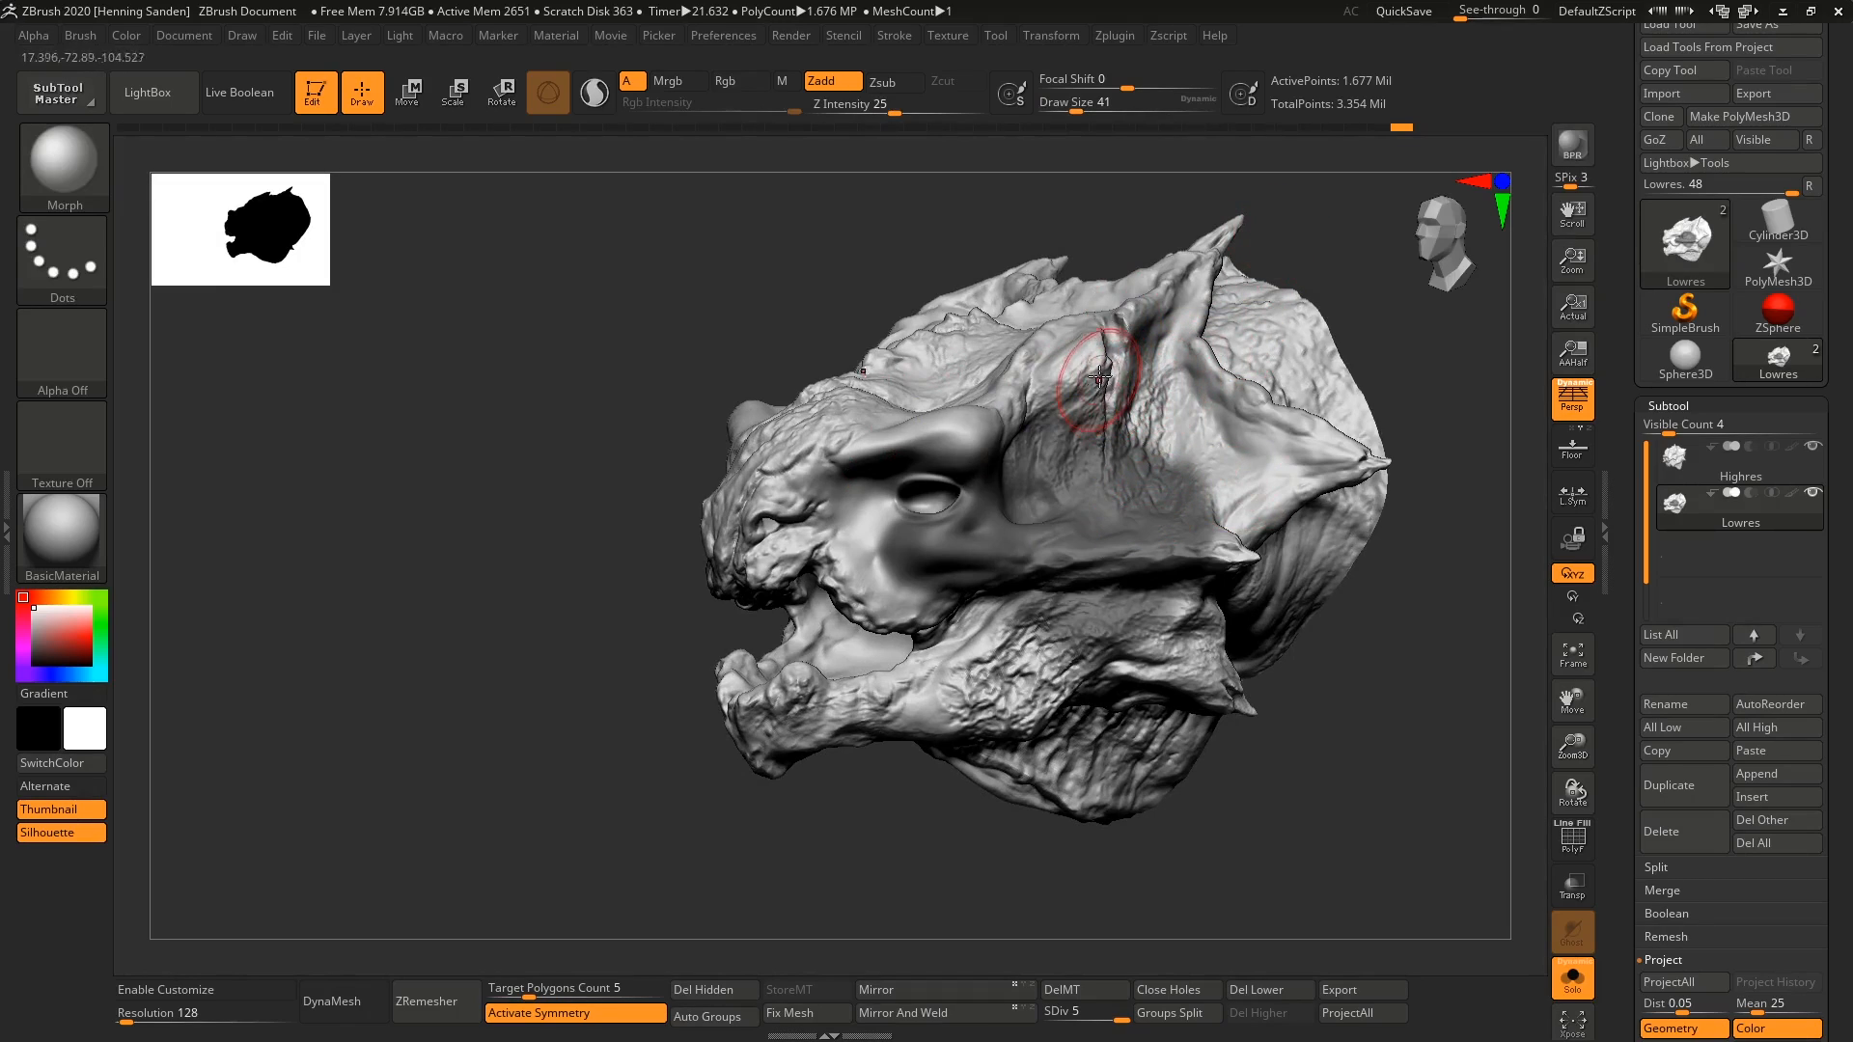
{"action": "right_click_drag", "start_coordinate": [1160, 398], "coordinate": [1124, 382]}
{"action": "key", "text": "s"}
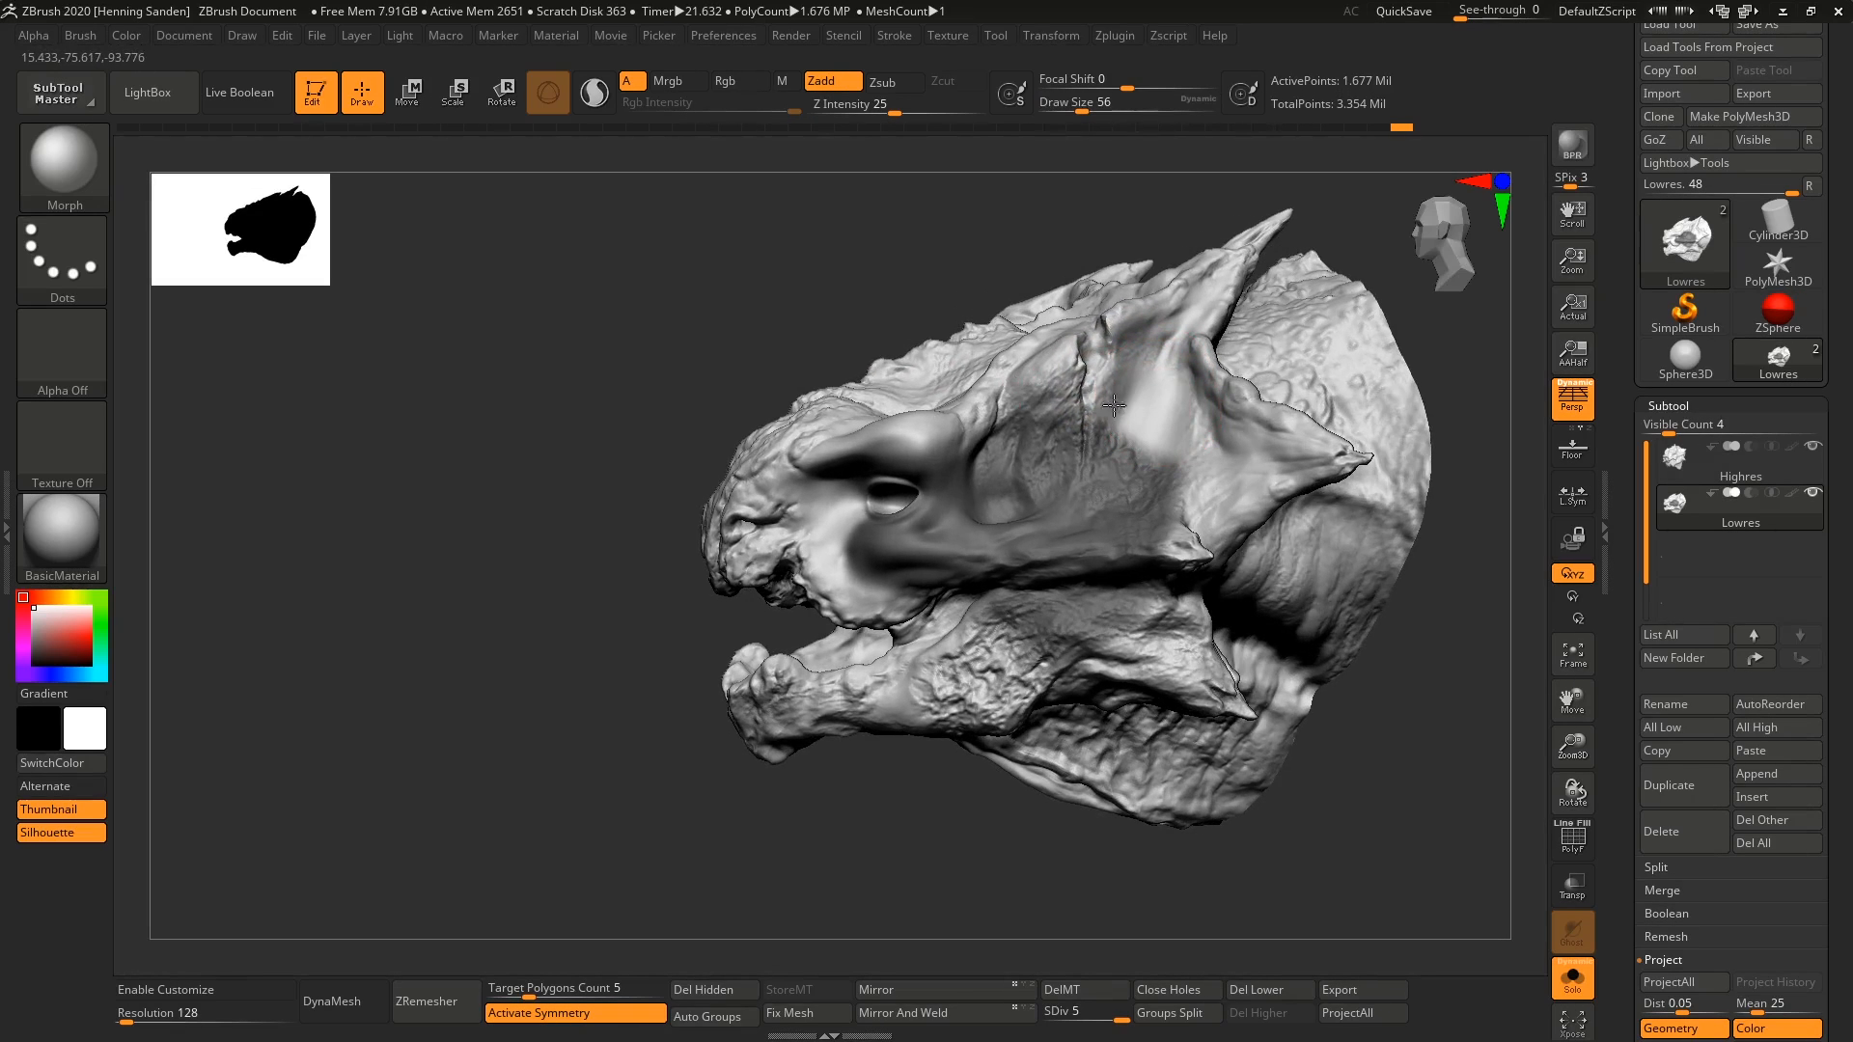